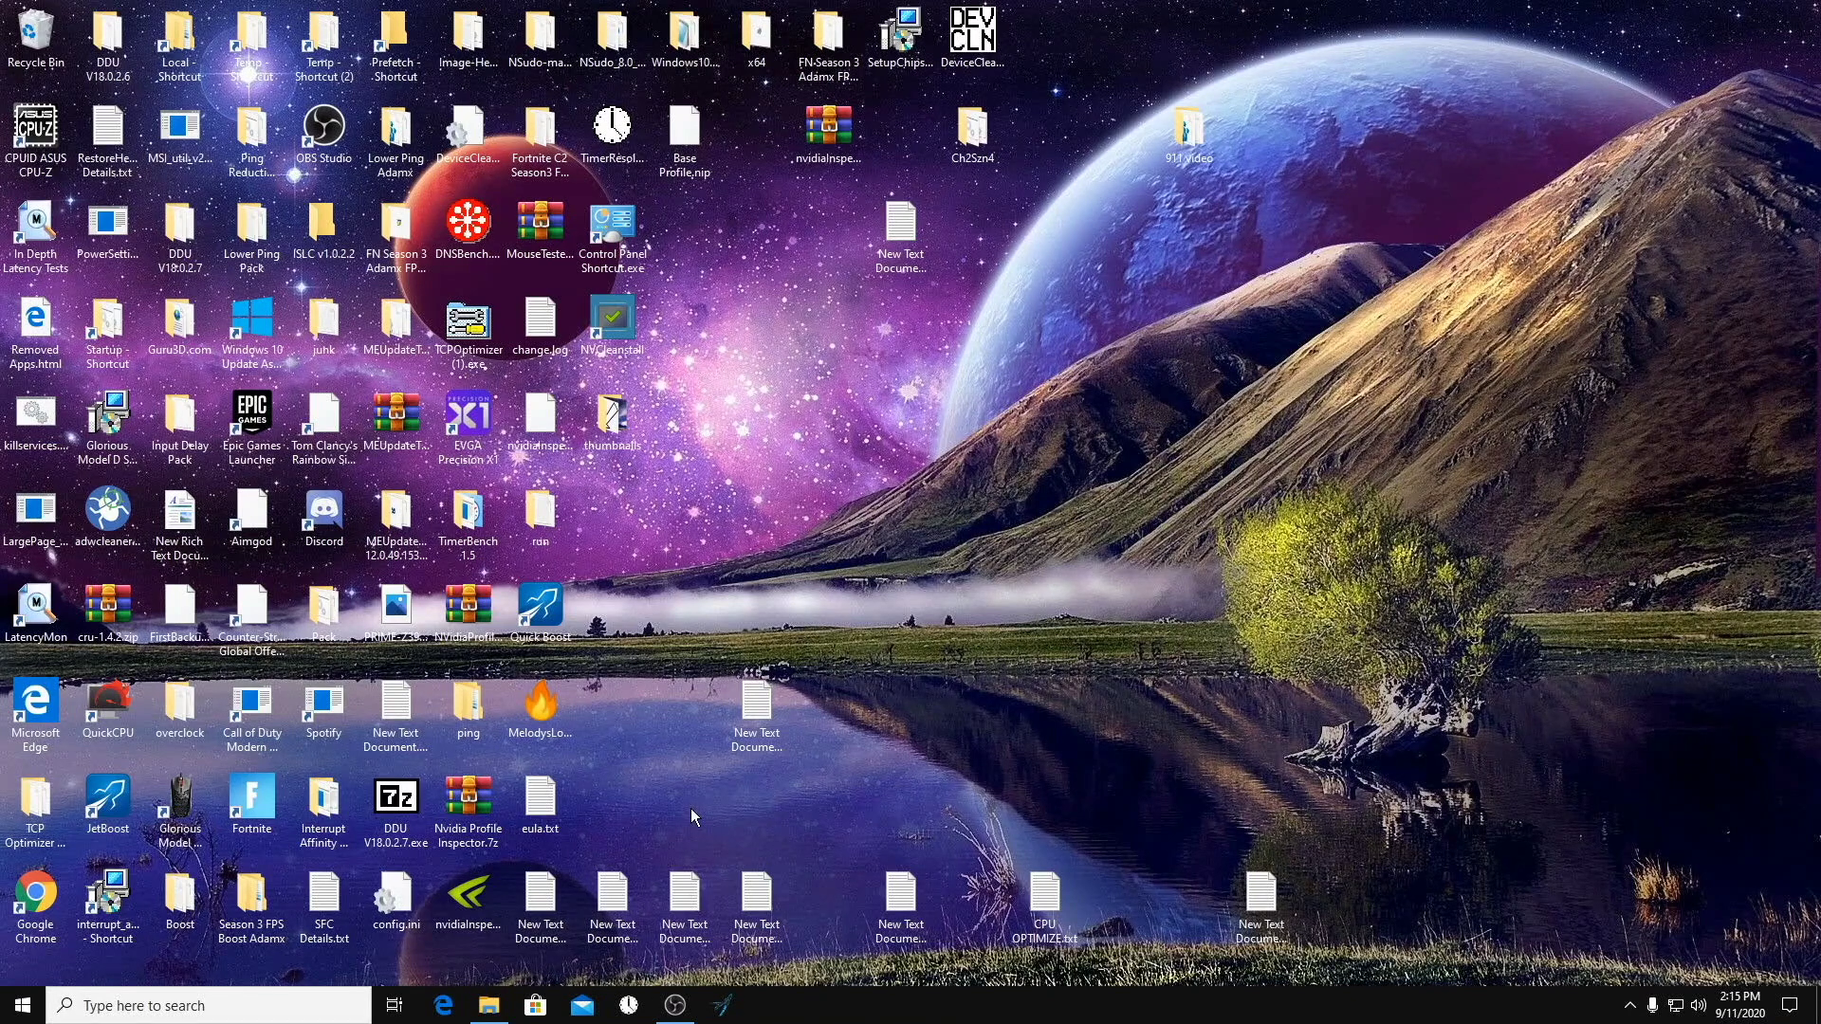
# Open the '911 video' folder of FPS tweak files in File Explorer.
pyautogui.click(493, 1010)
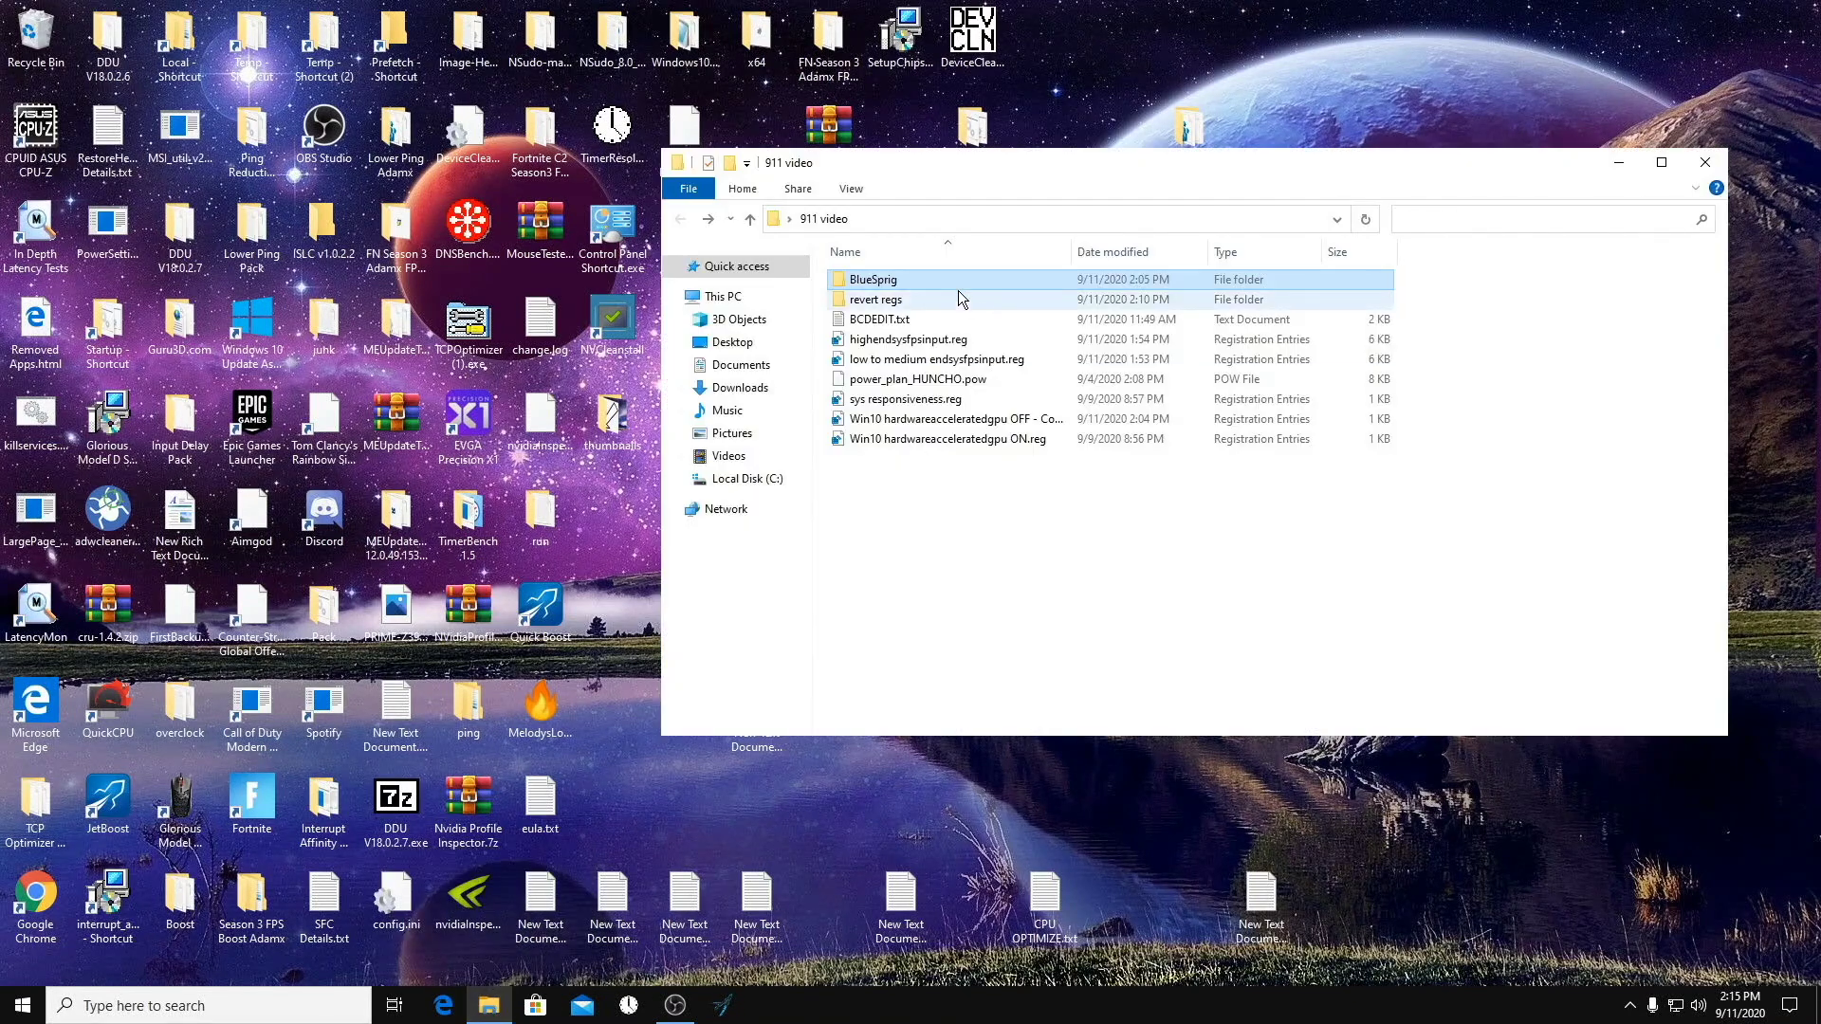
pyautogui.moveTo(1080, 164); pyautogui.dragTo(1113, 169)
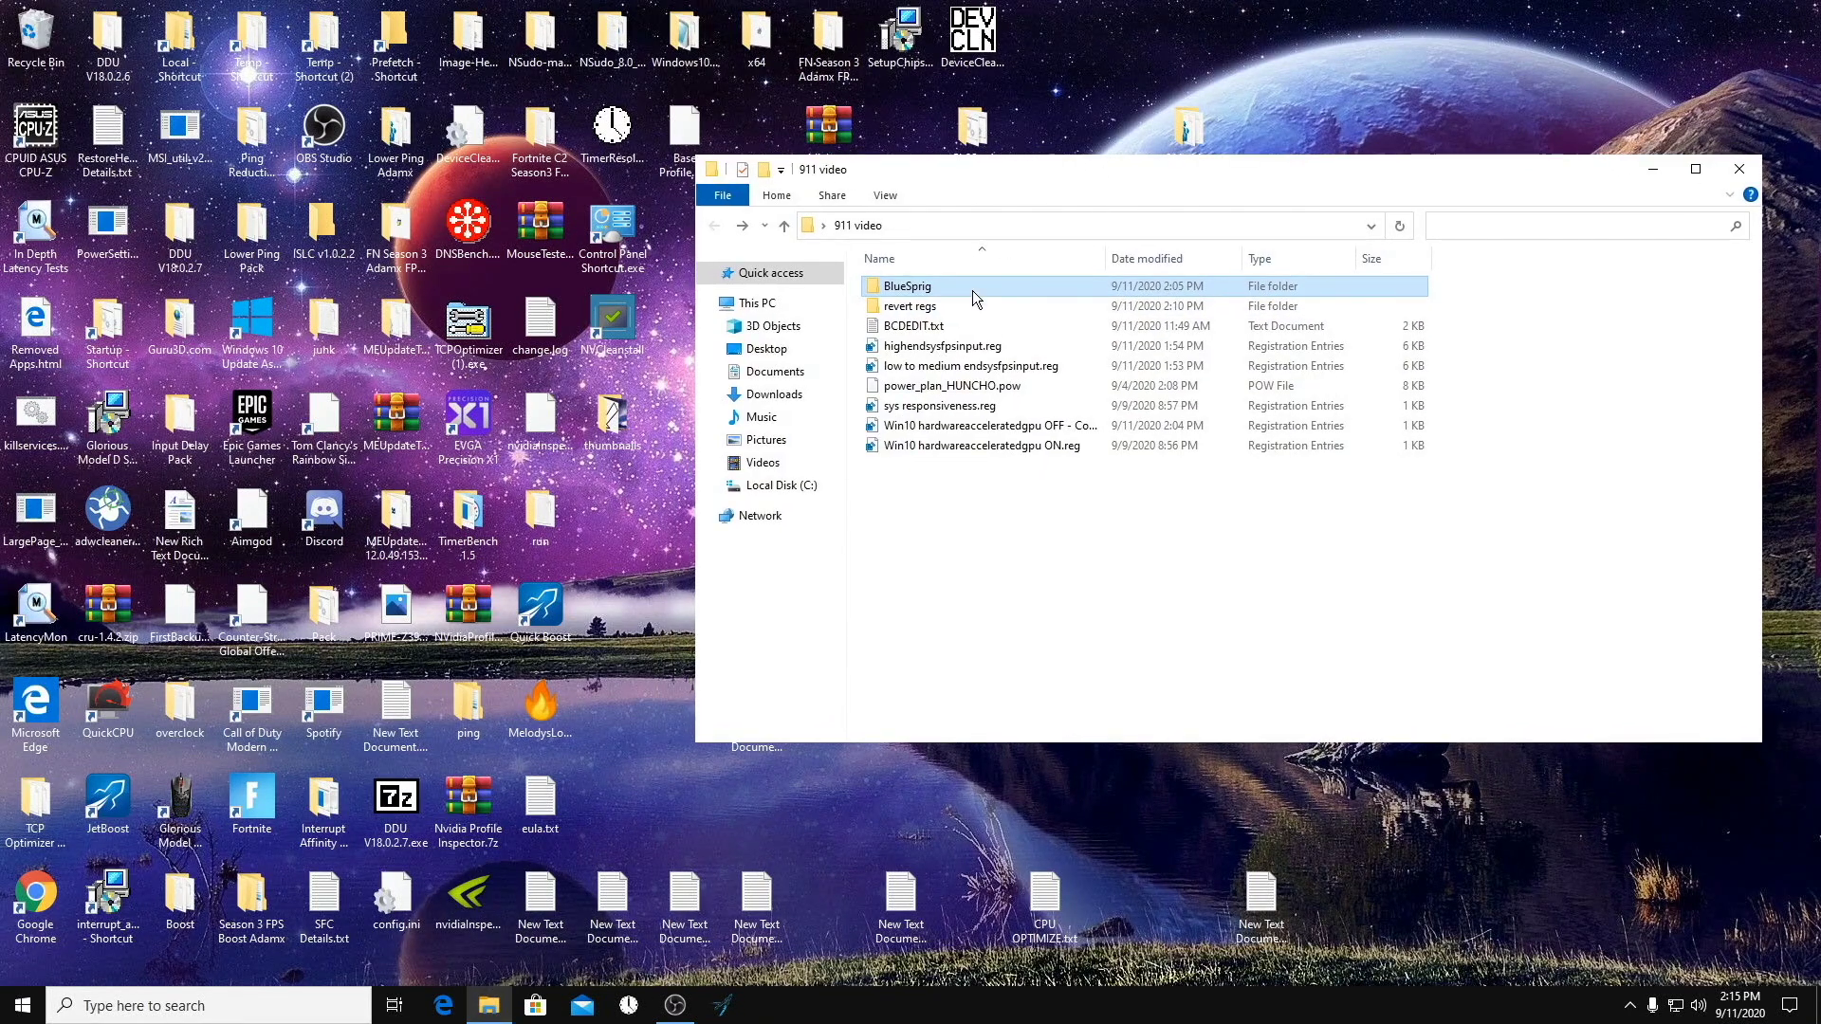
pyautogui.doubleClick(618, 231)
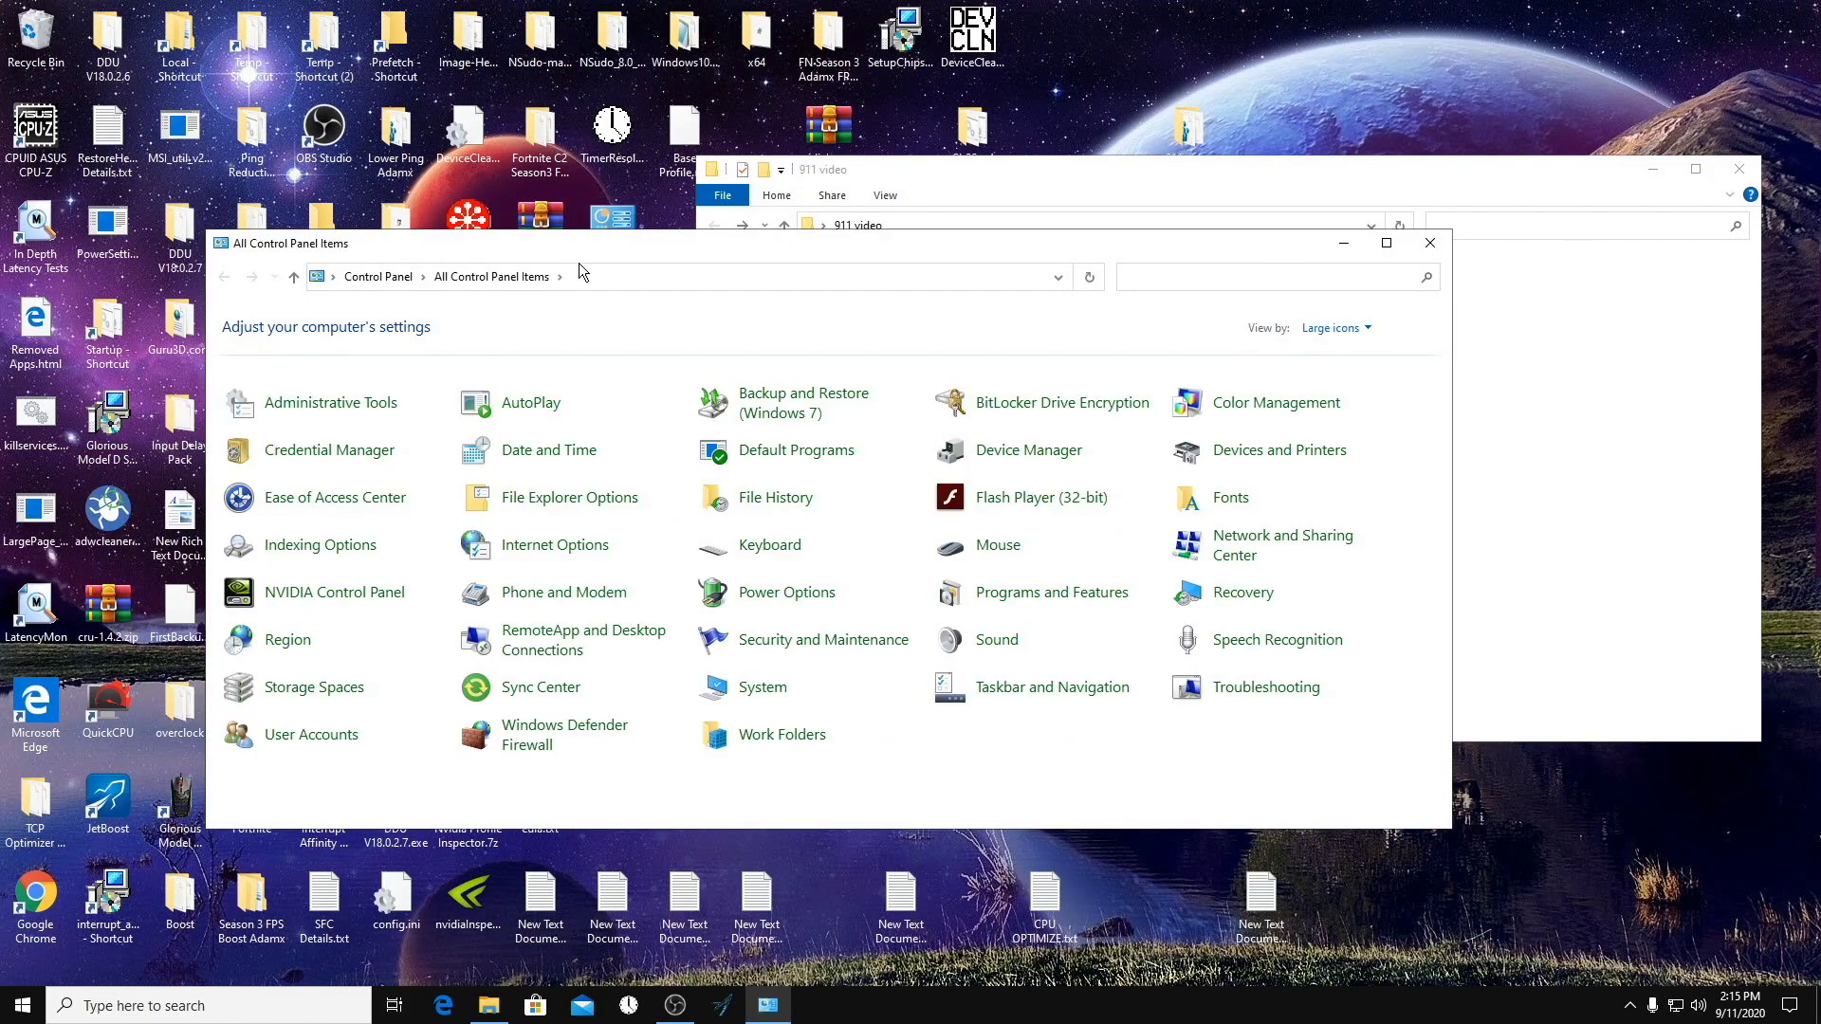
pyautogui.click(763, 685)
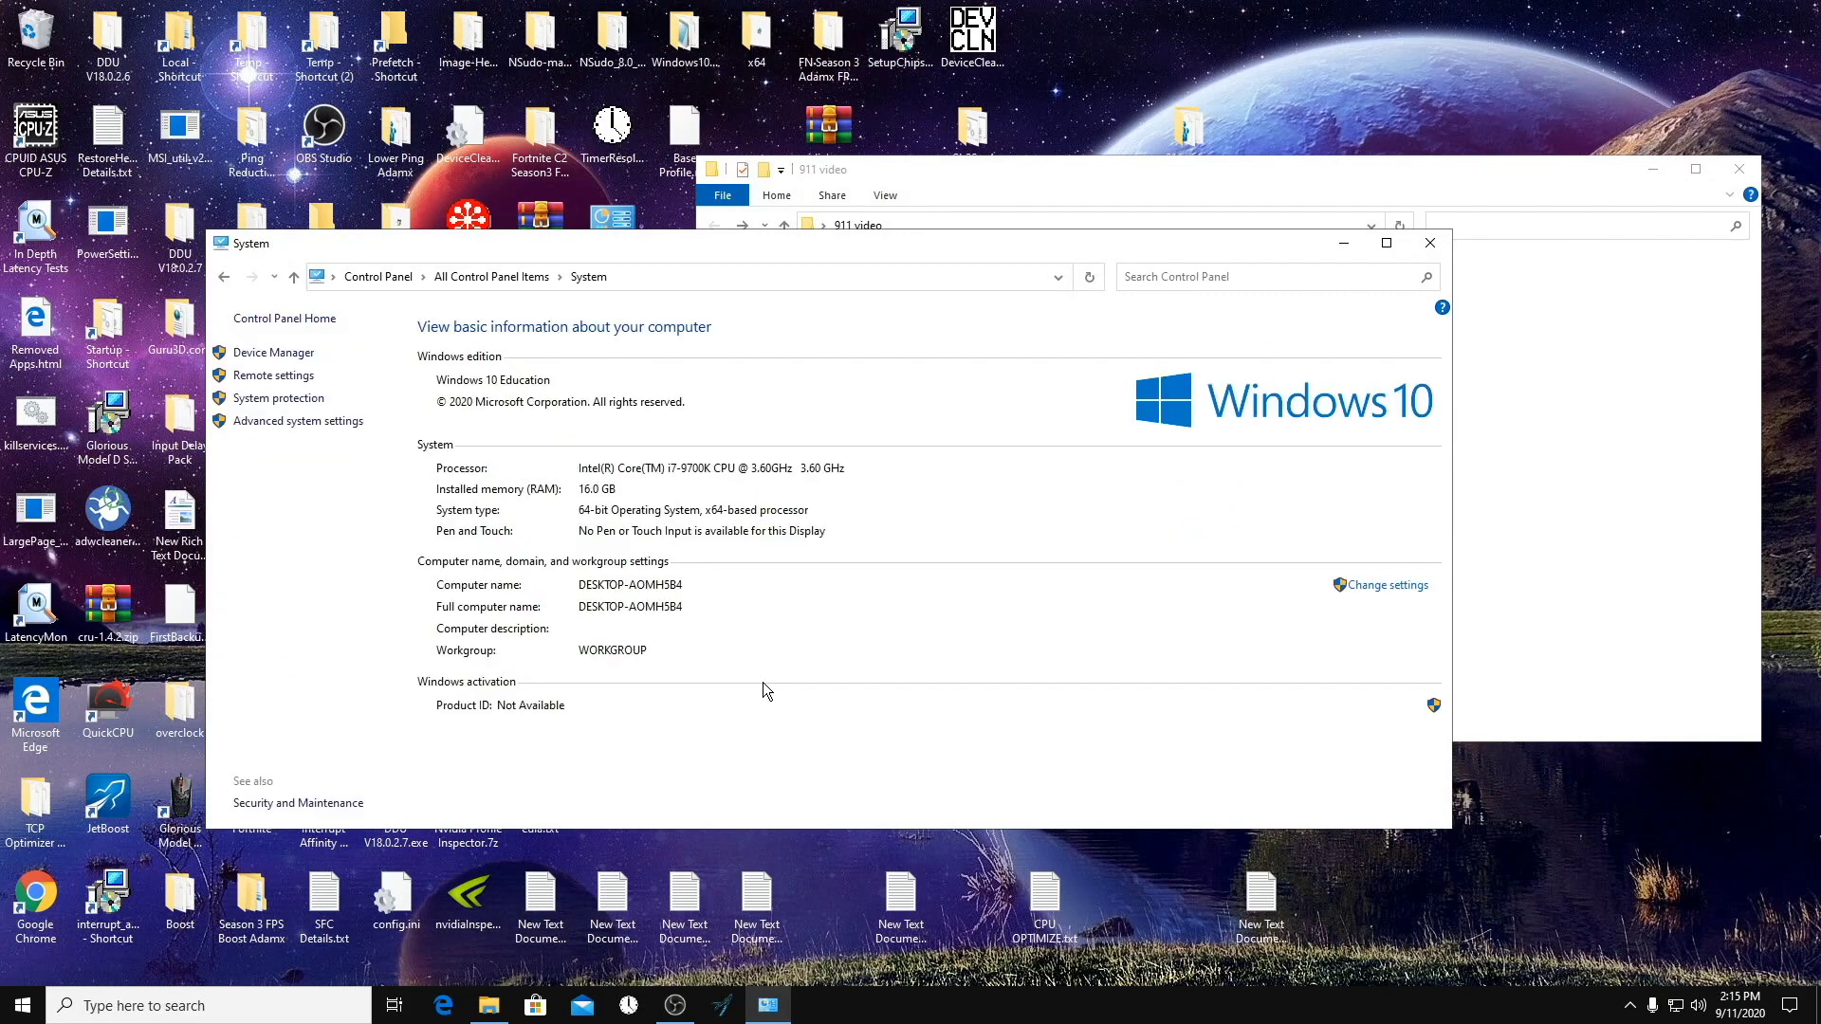
pyautogui.click(279, 399)
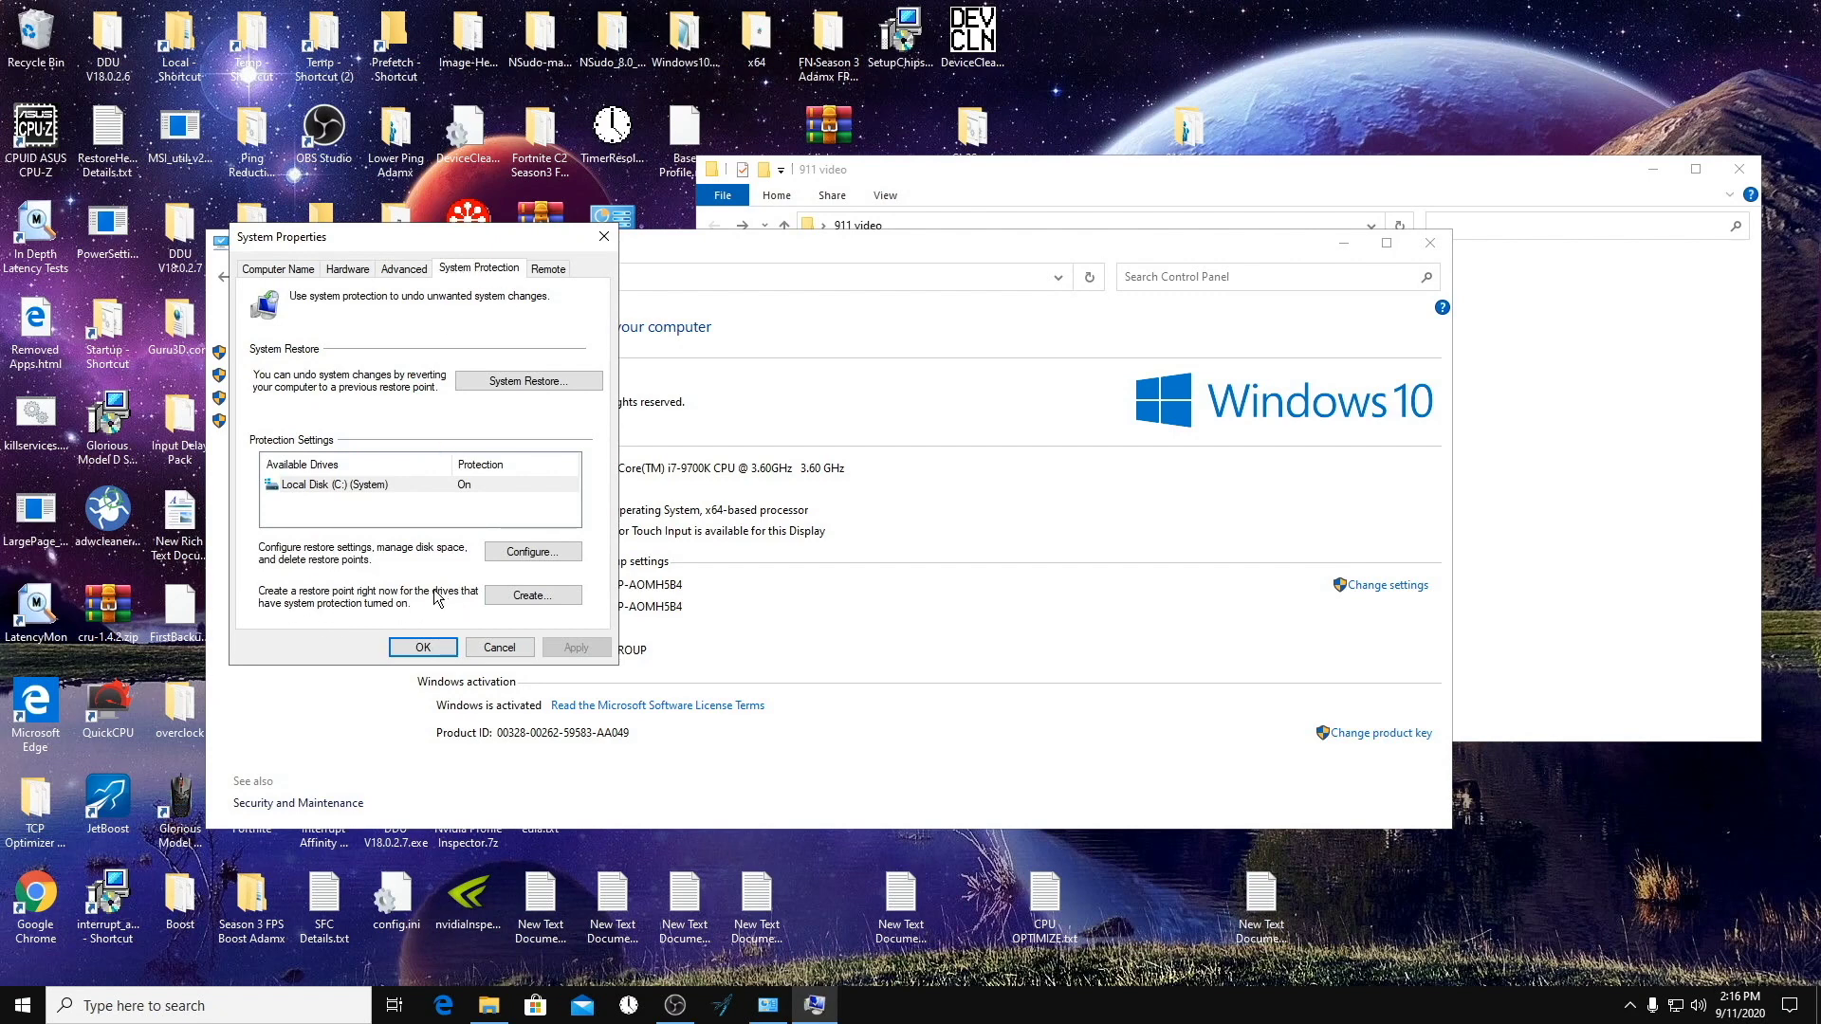
pyautogui.click(513, 596)
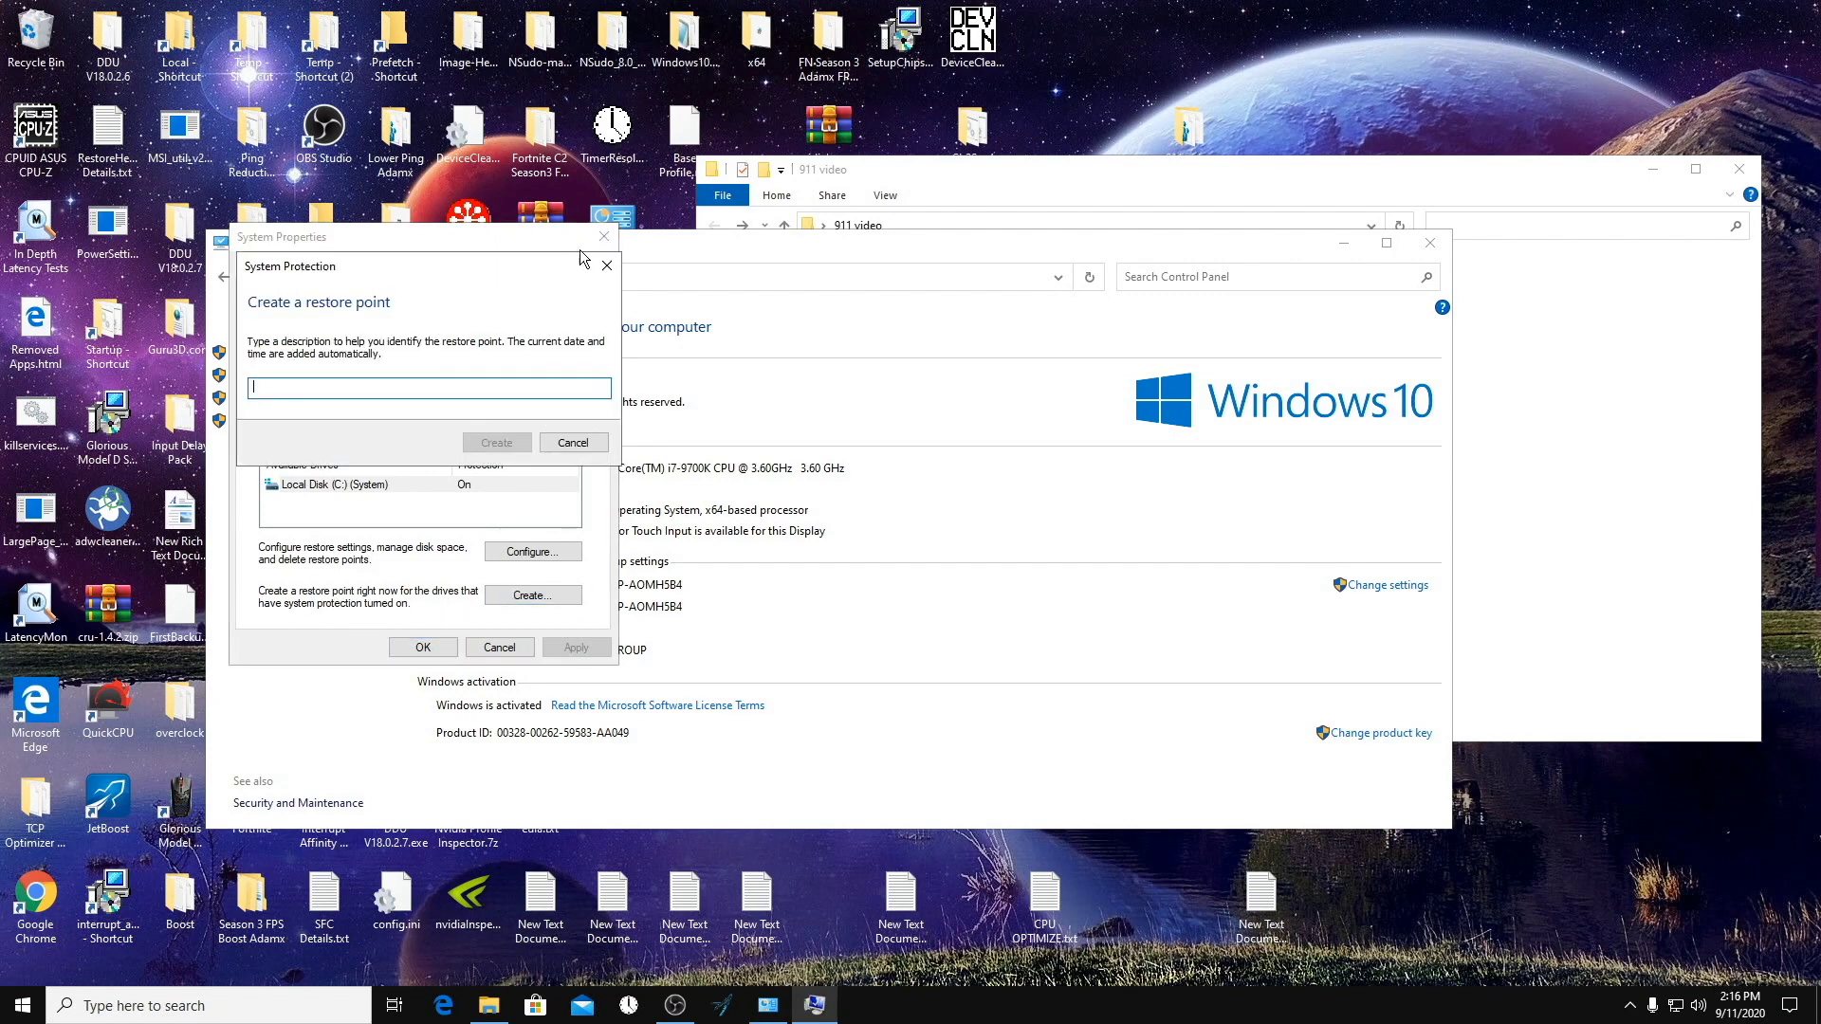
pyautogui.click(609, 267)
pyautogui.click(606, 237)
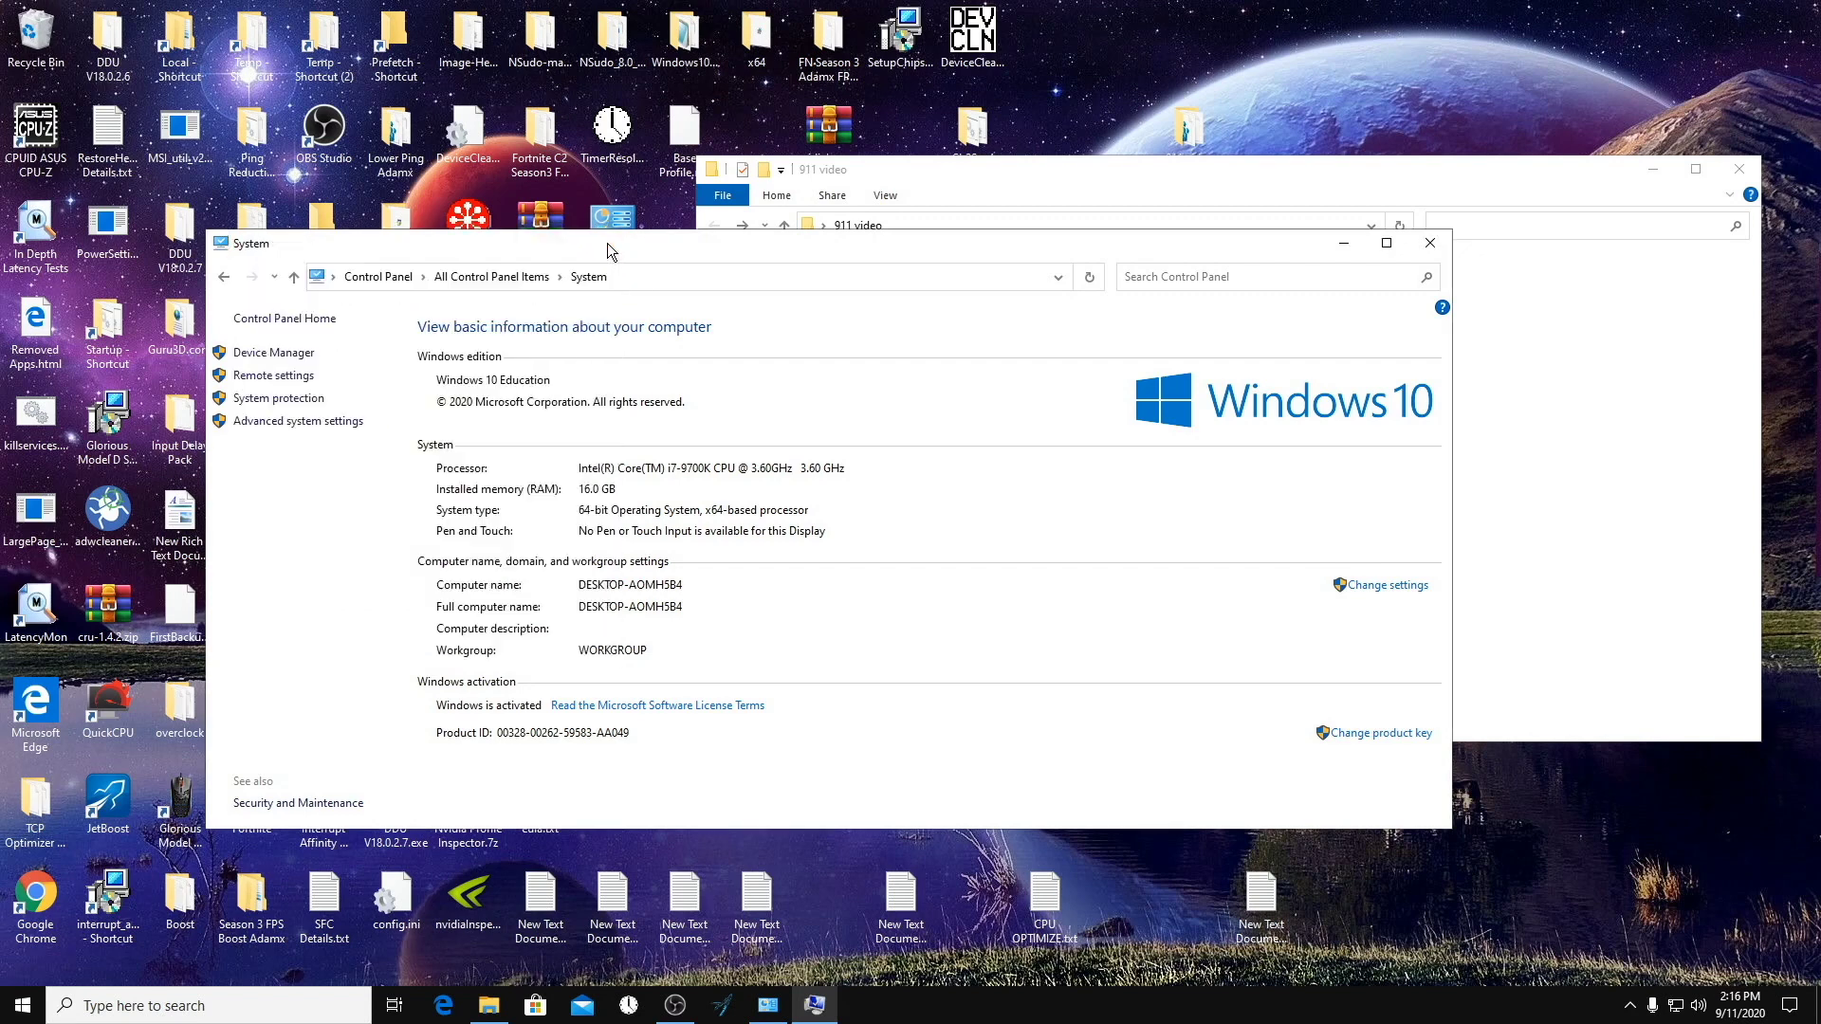
pyautogui.moveTo(878, 251); pyautogui.dragTo(863, 279)
pyautogui.click(1326, 275)
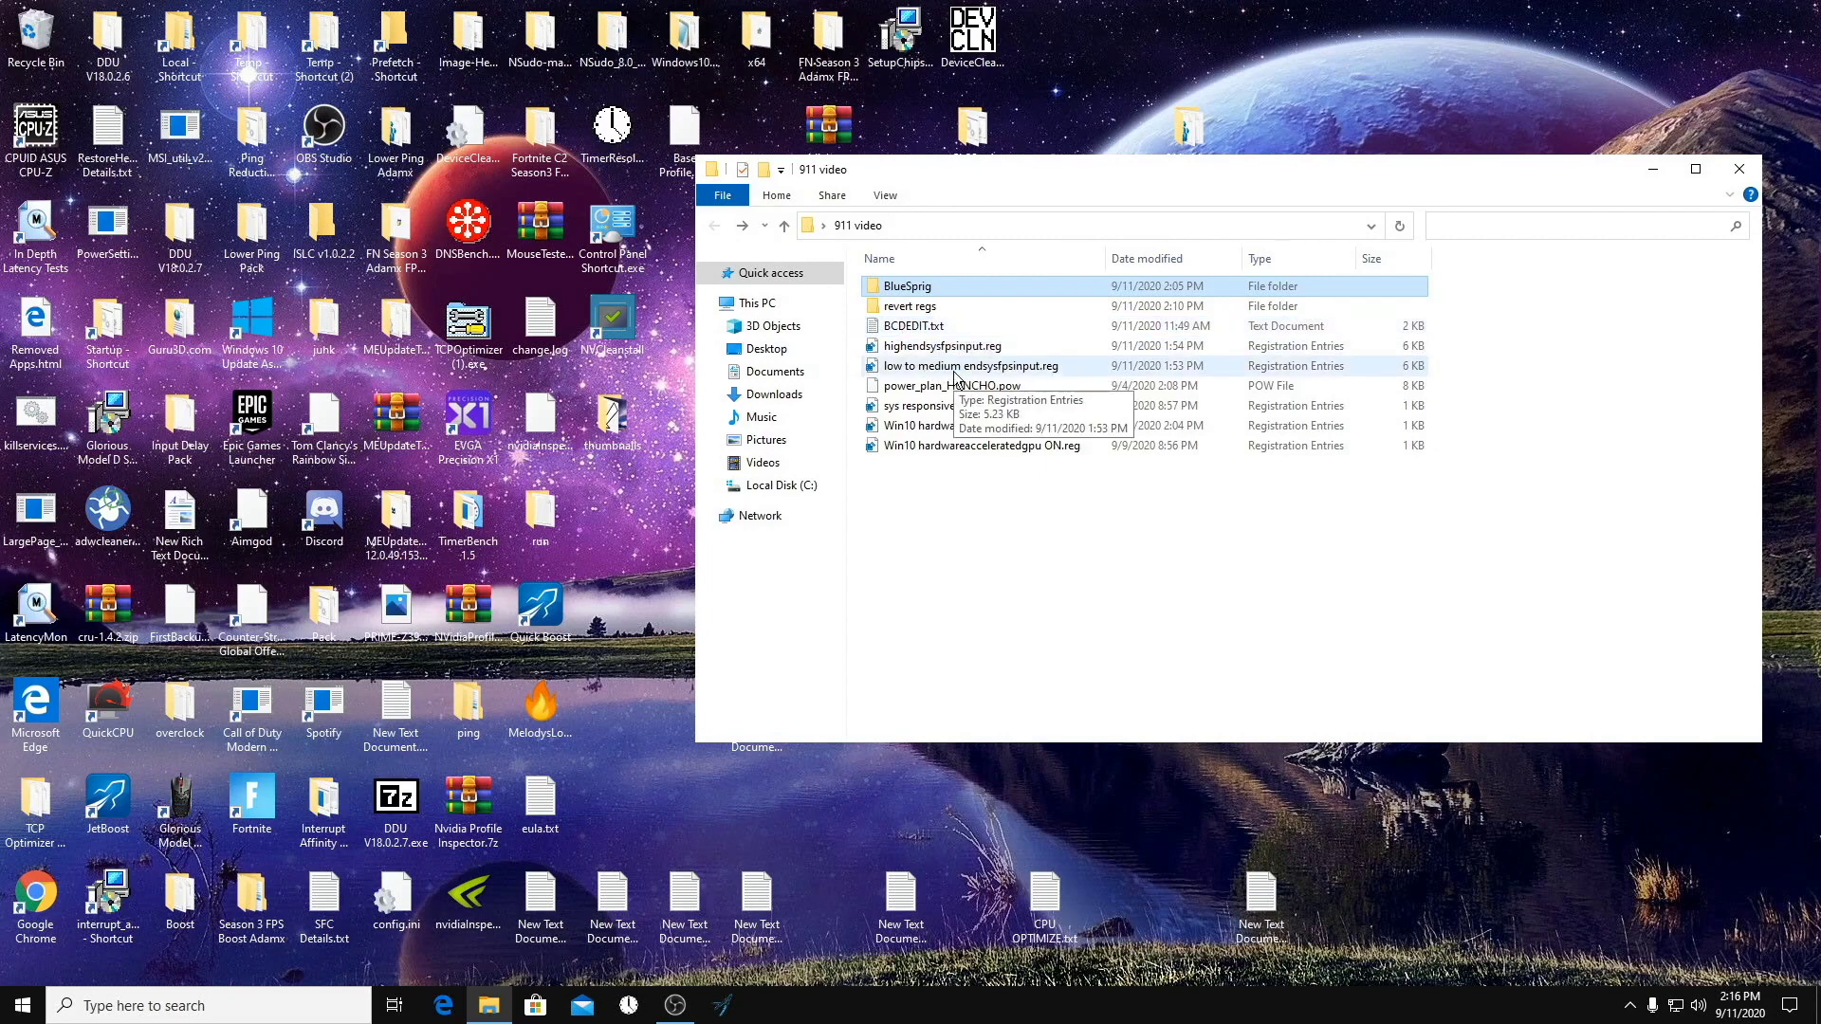
# Launch Command Prompt as administrator through Win+X Run with cmd.
pyautogui.rightClick(6, 1004)
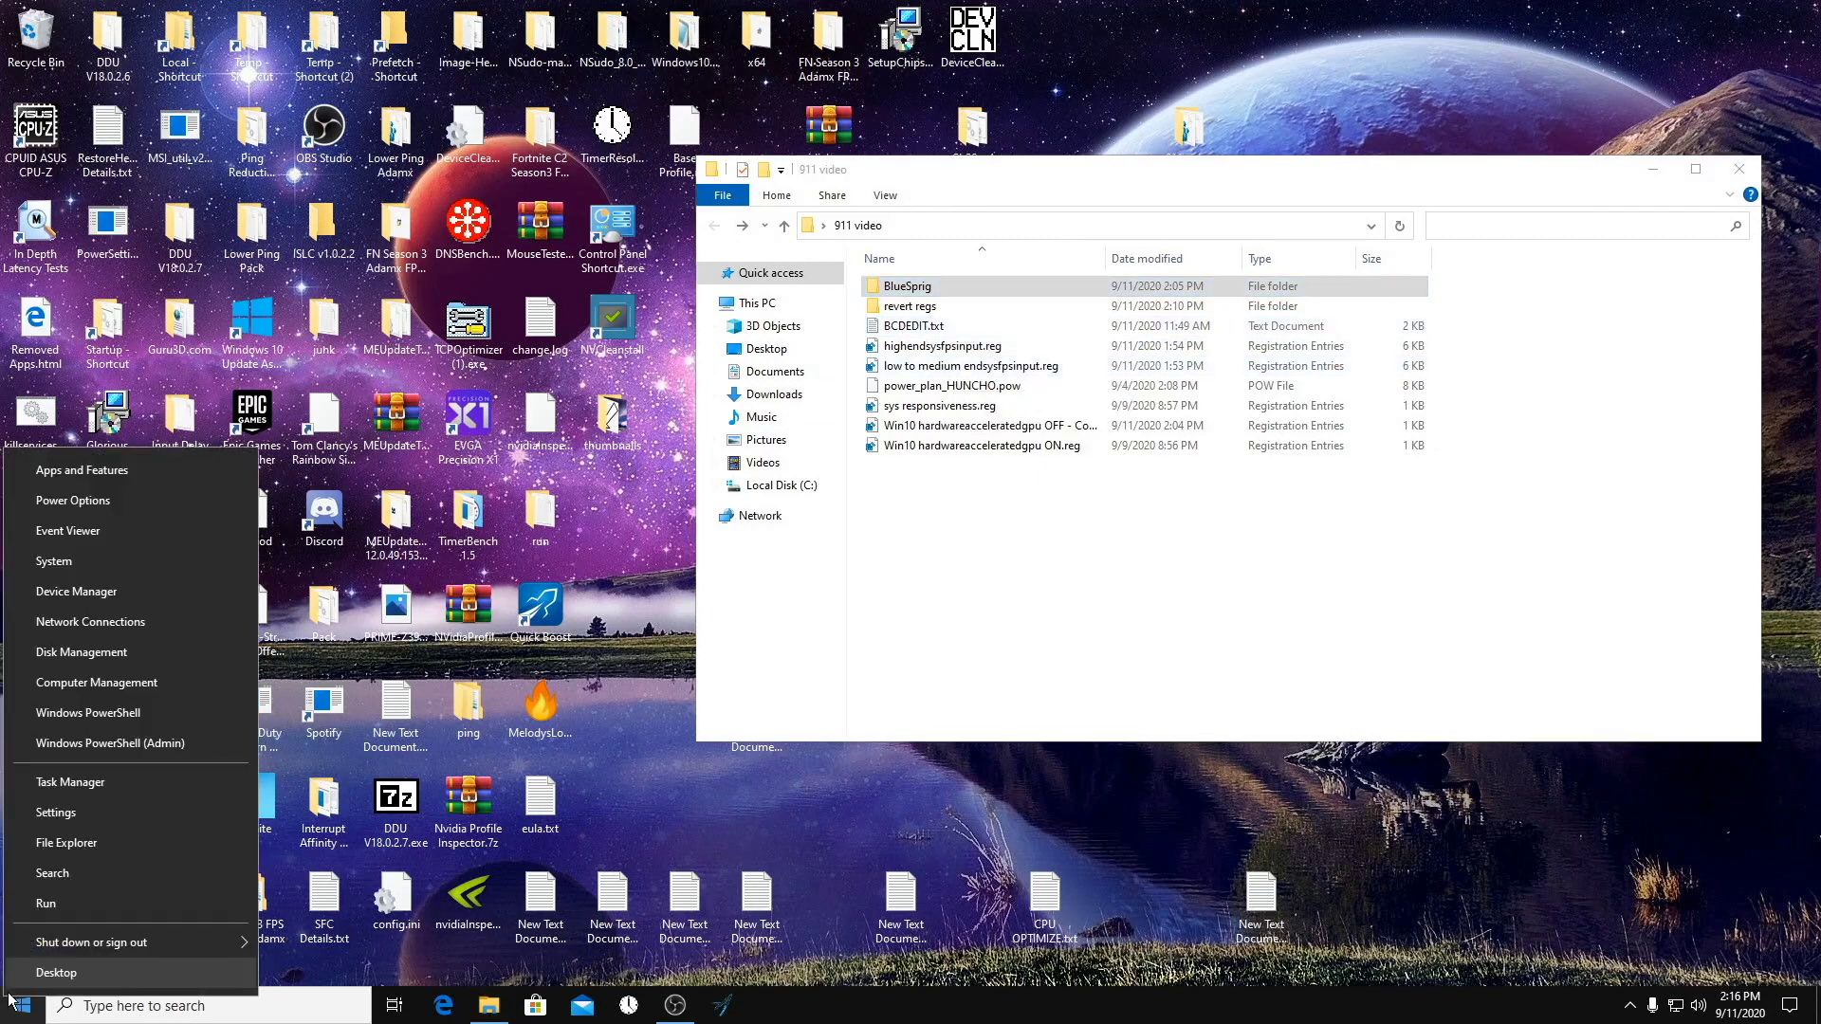
pyautogui.click(62, 907)
pyautogui.write('cmd')
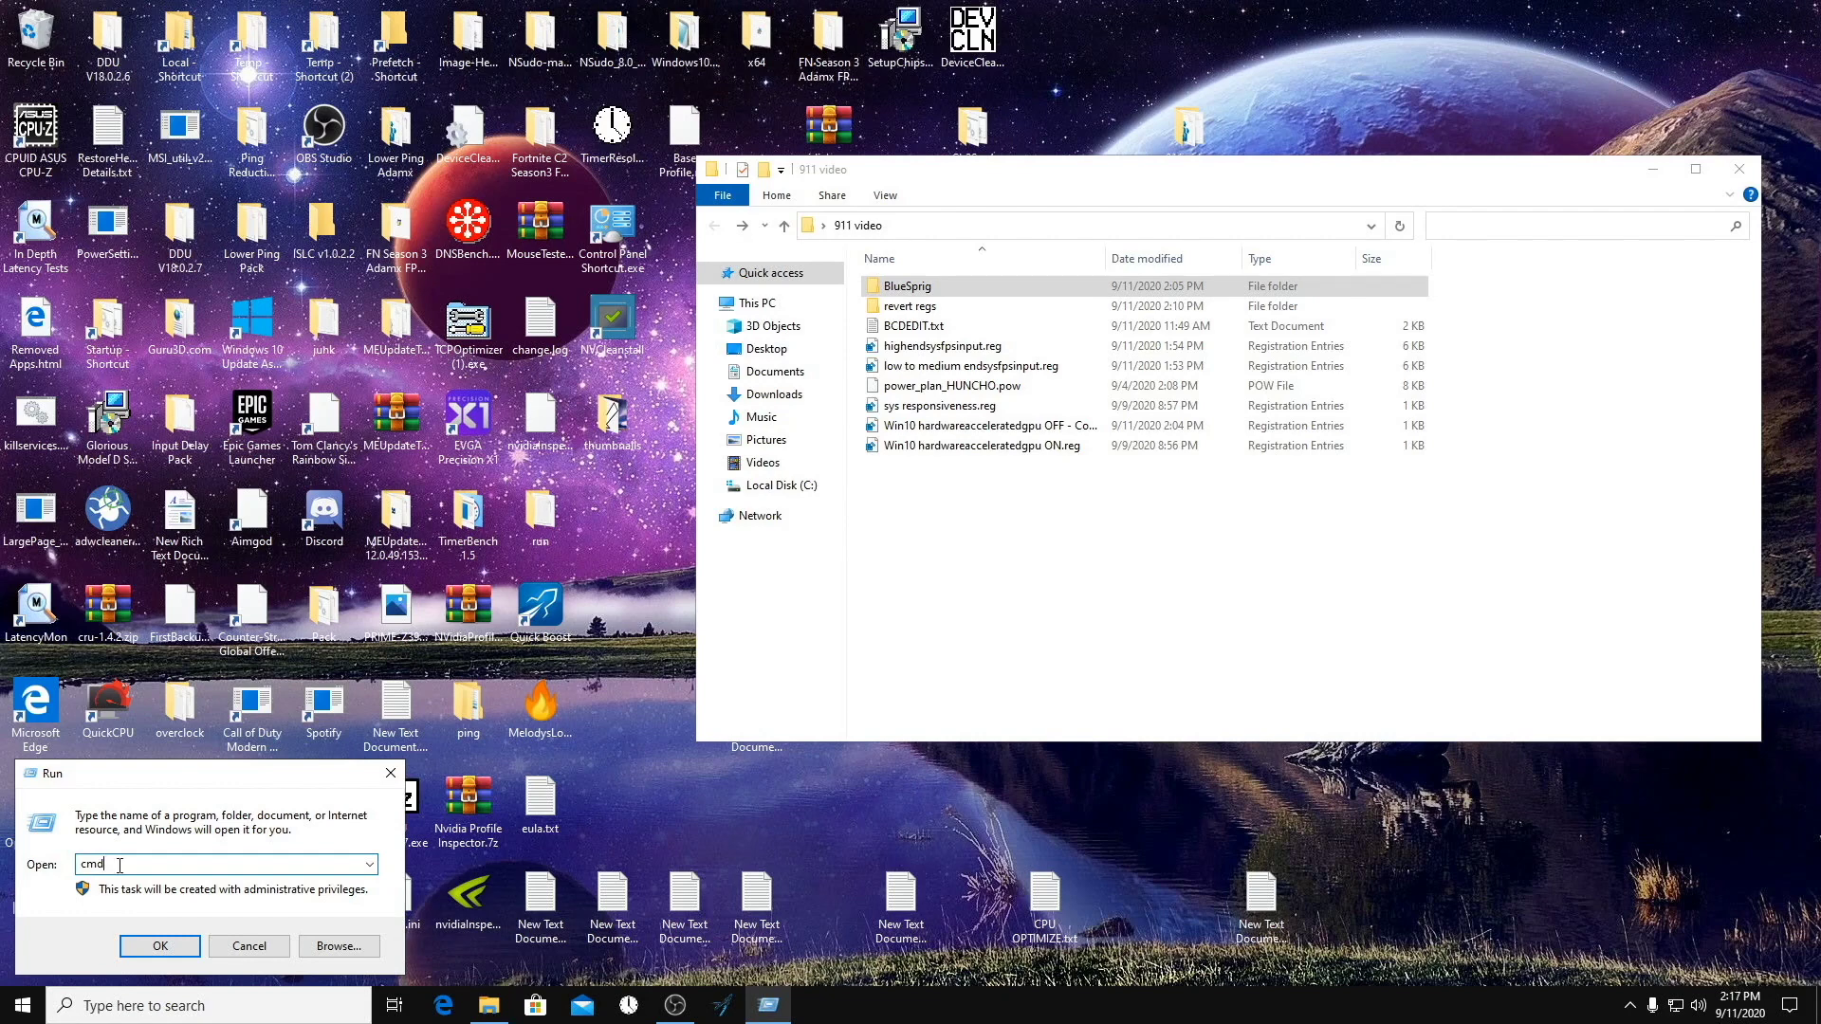
pyautogui.click(157, 948)
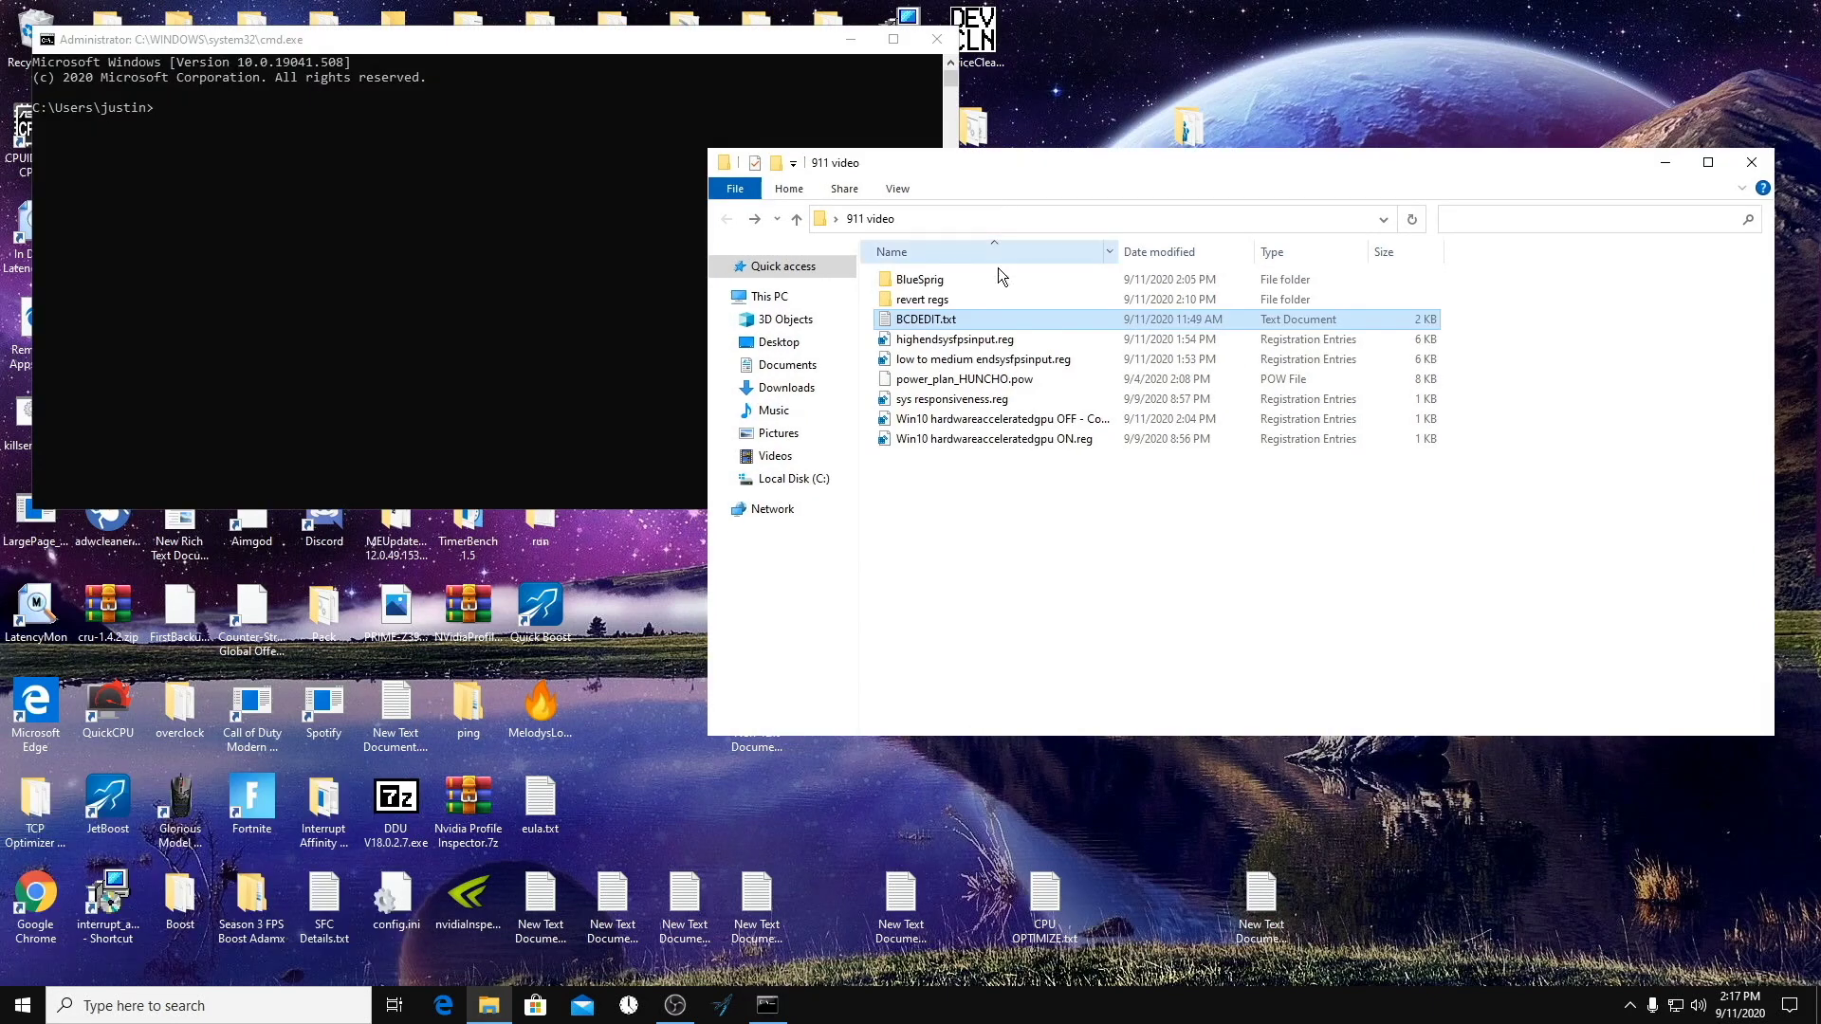
# Copy every bcdedit line from BCDEDIT.txt and paste them into the admin prompt to run.
pyautogui.click(982, 322)
pyautogui.doubleClick(982, 323)
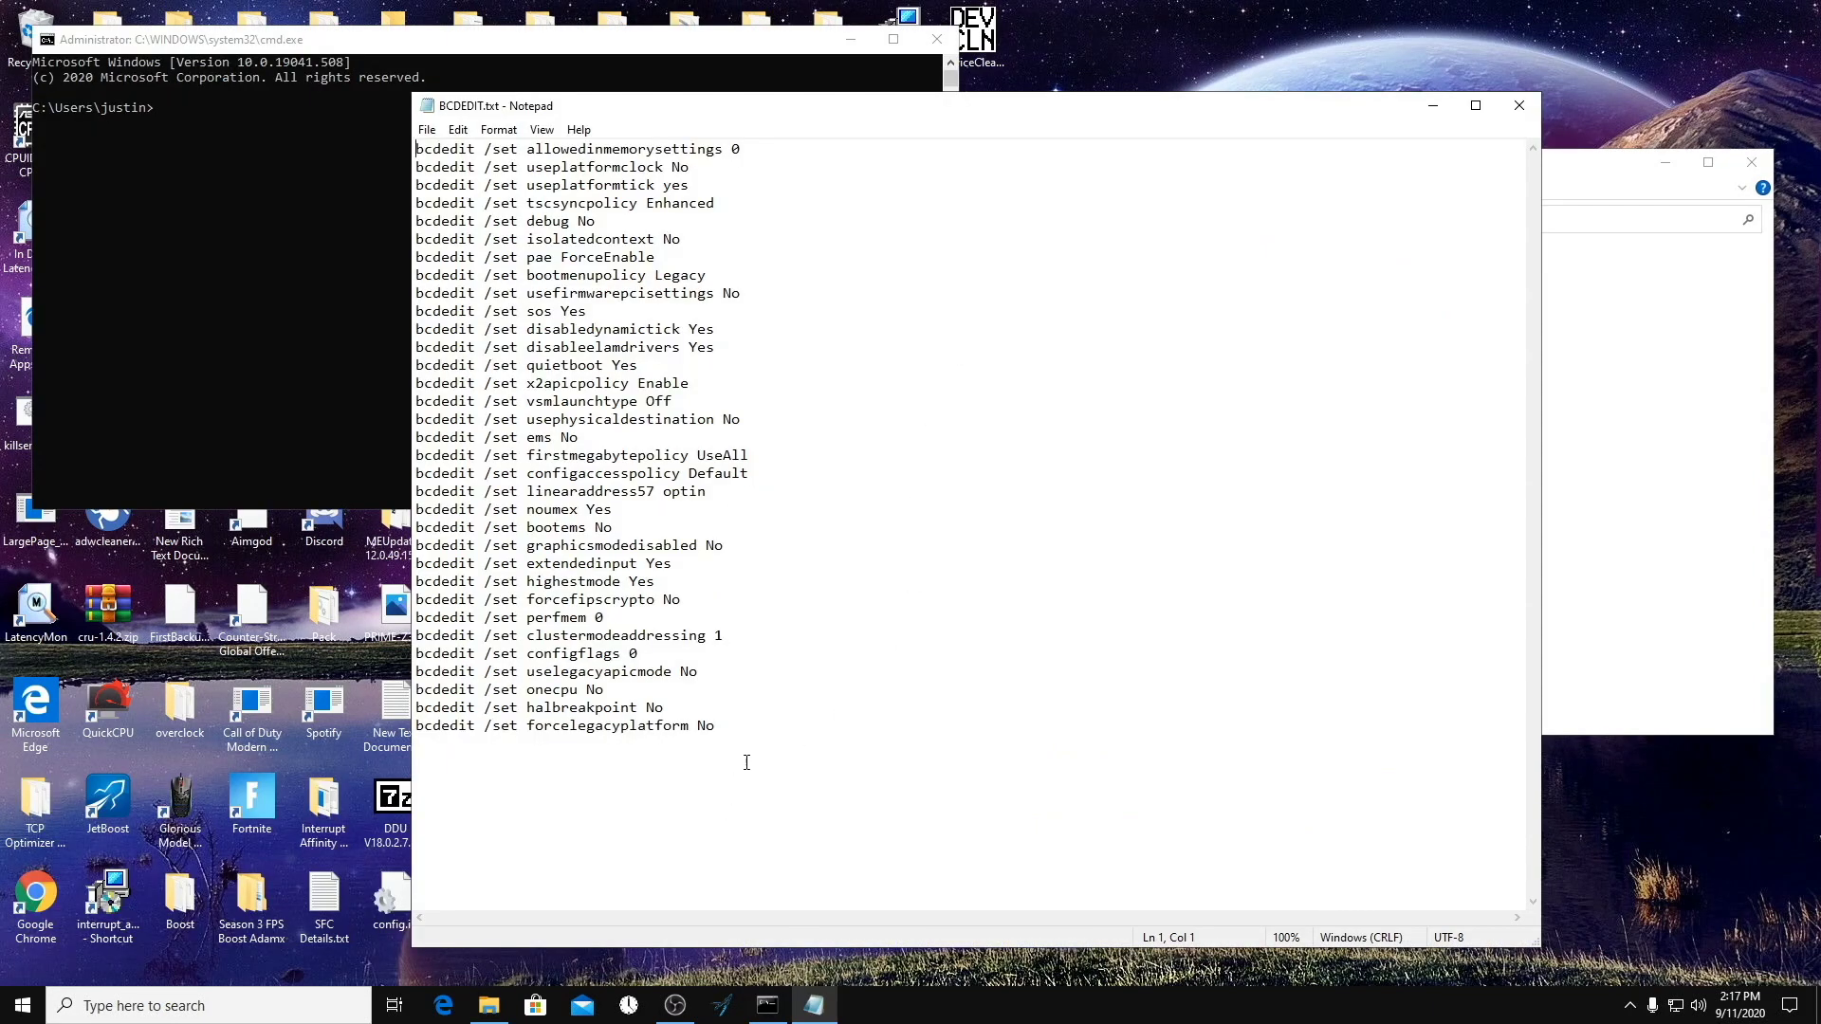
pyautogui.moveTo(744, 756); pyautogui.dragTo(383, 82)
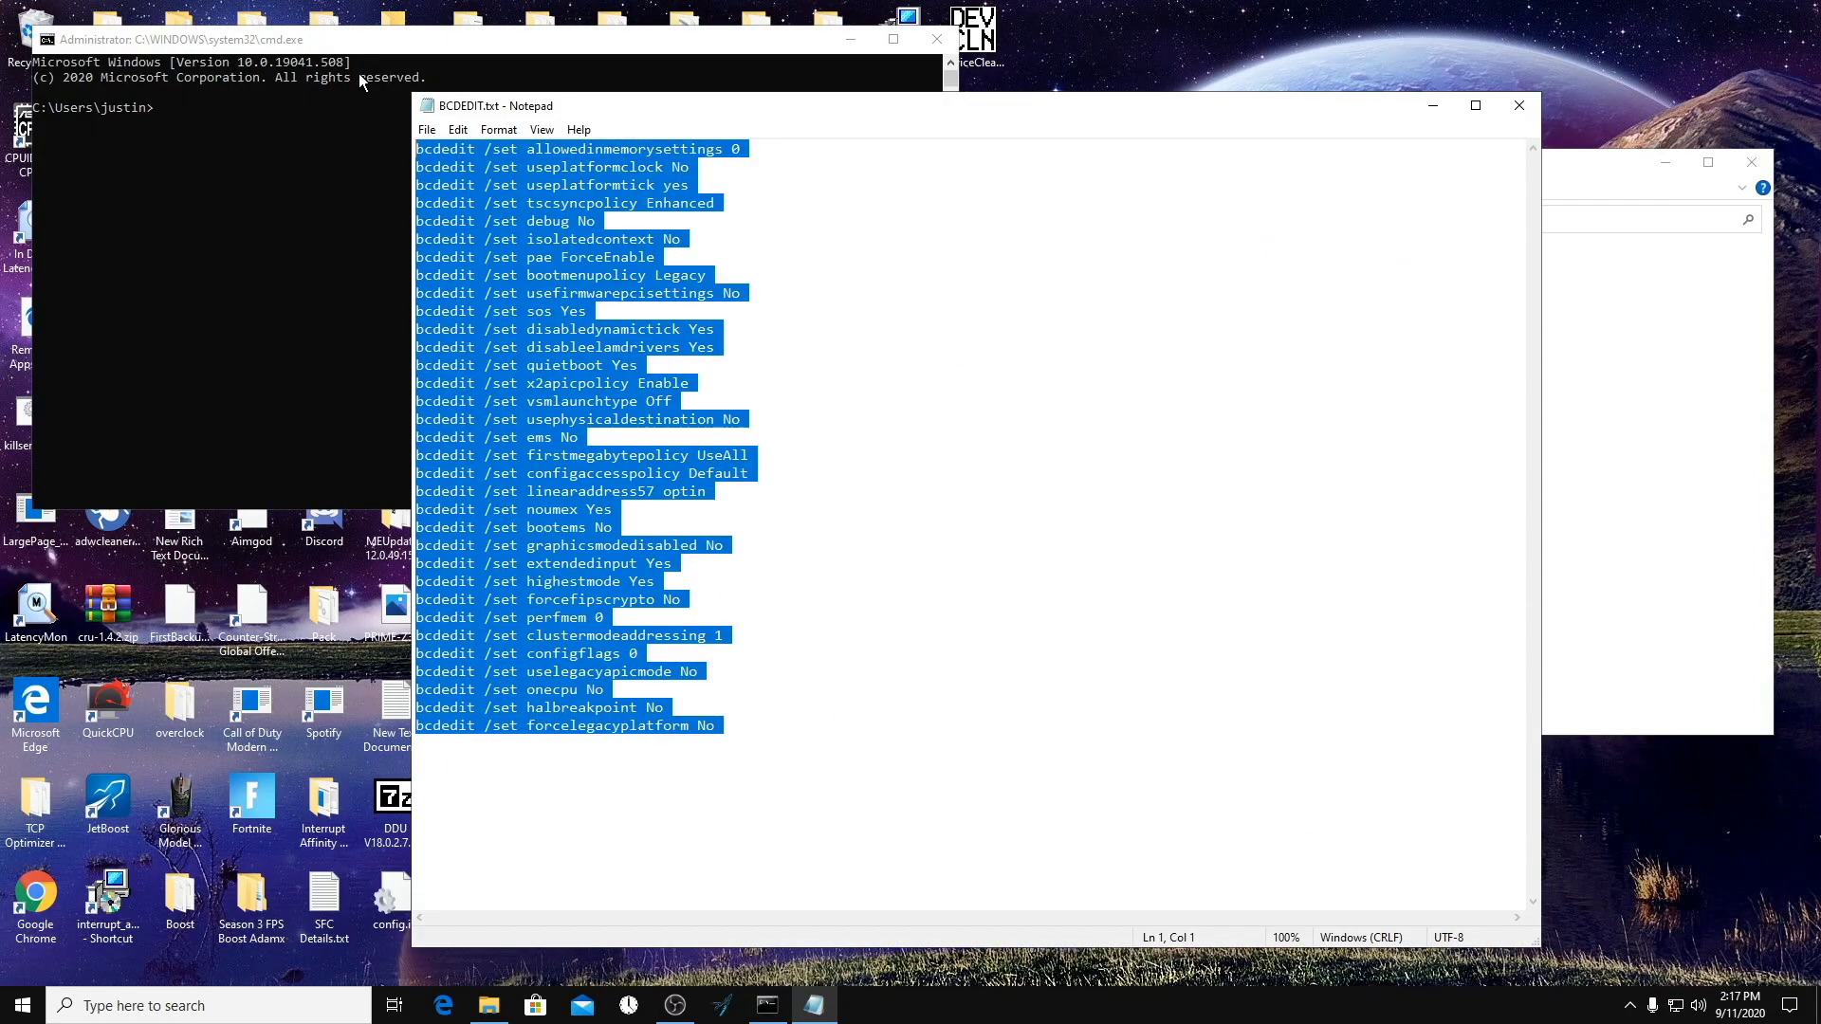
pyautogui.click(157, 110)
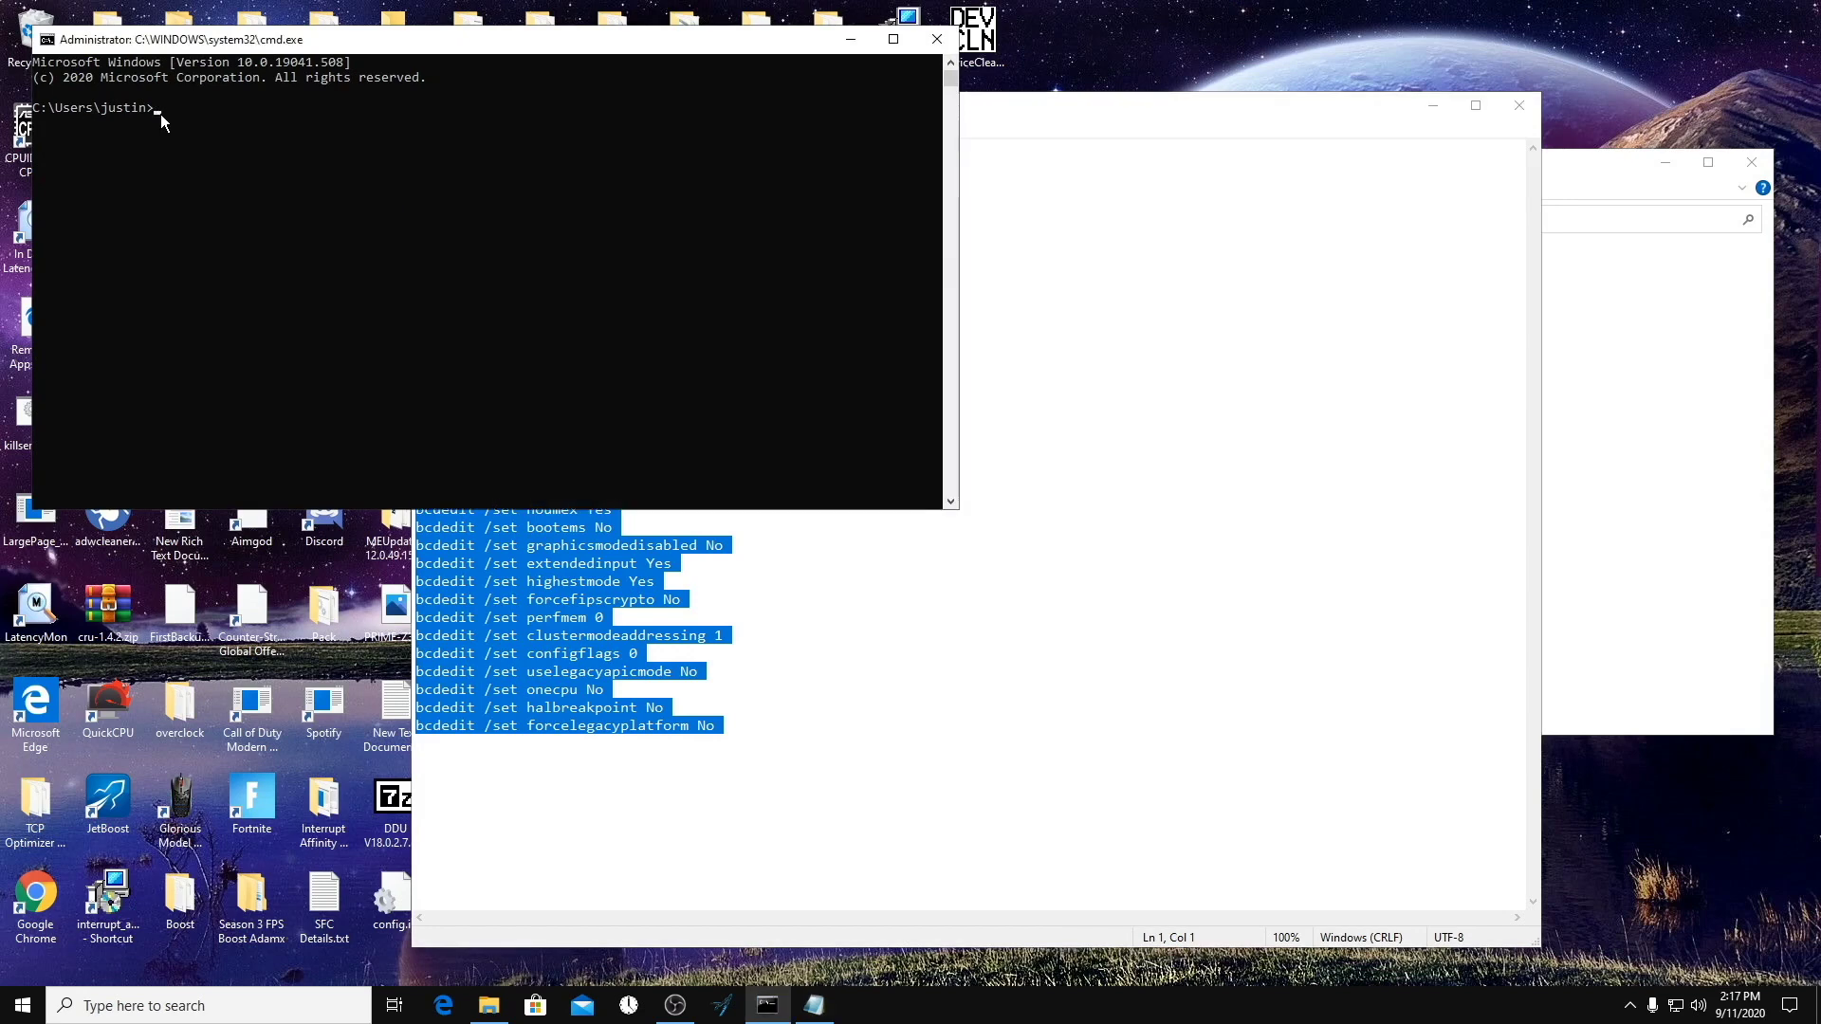
pyautogui.press('Return')
pyautogui.rightClick(184, 116)
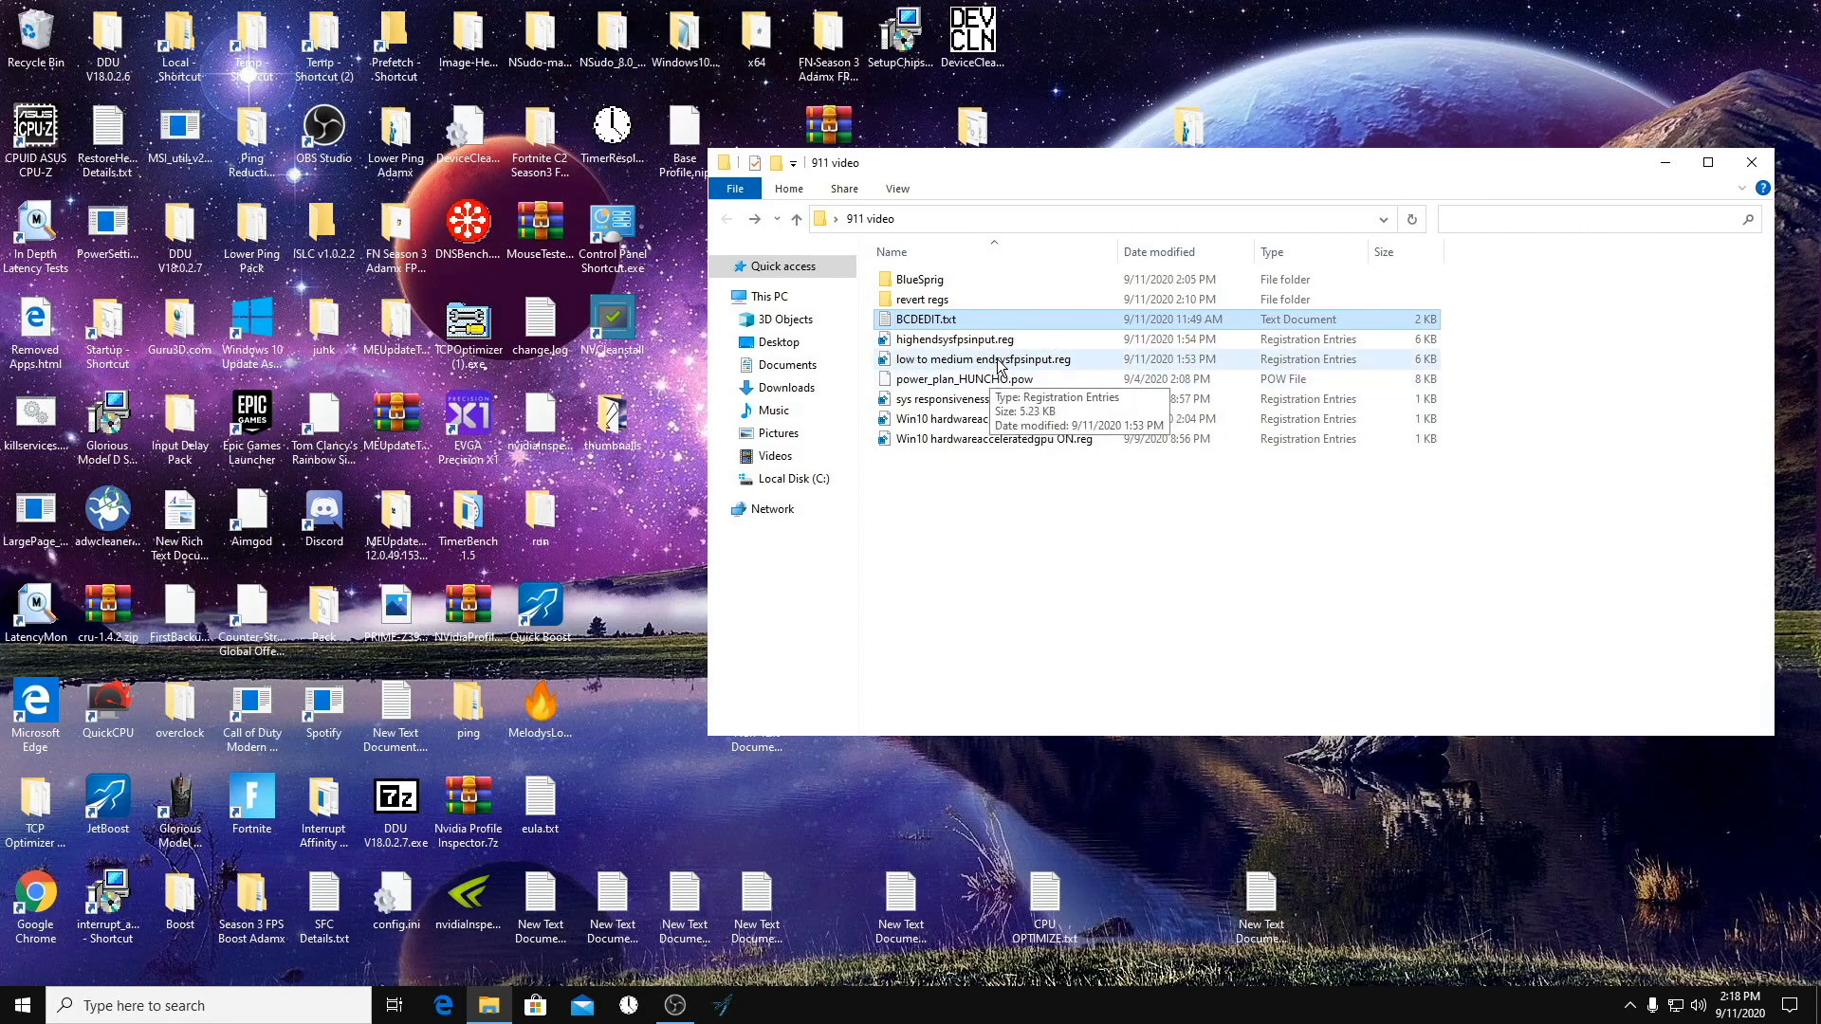
# Merge highendsysfpsinput.reg into the registry and look inside the revert regs folder.
pyautogui.doubleClick(994, 344)
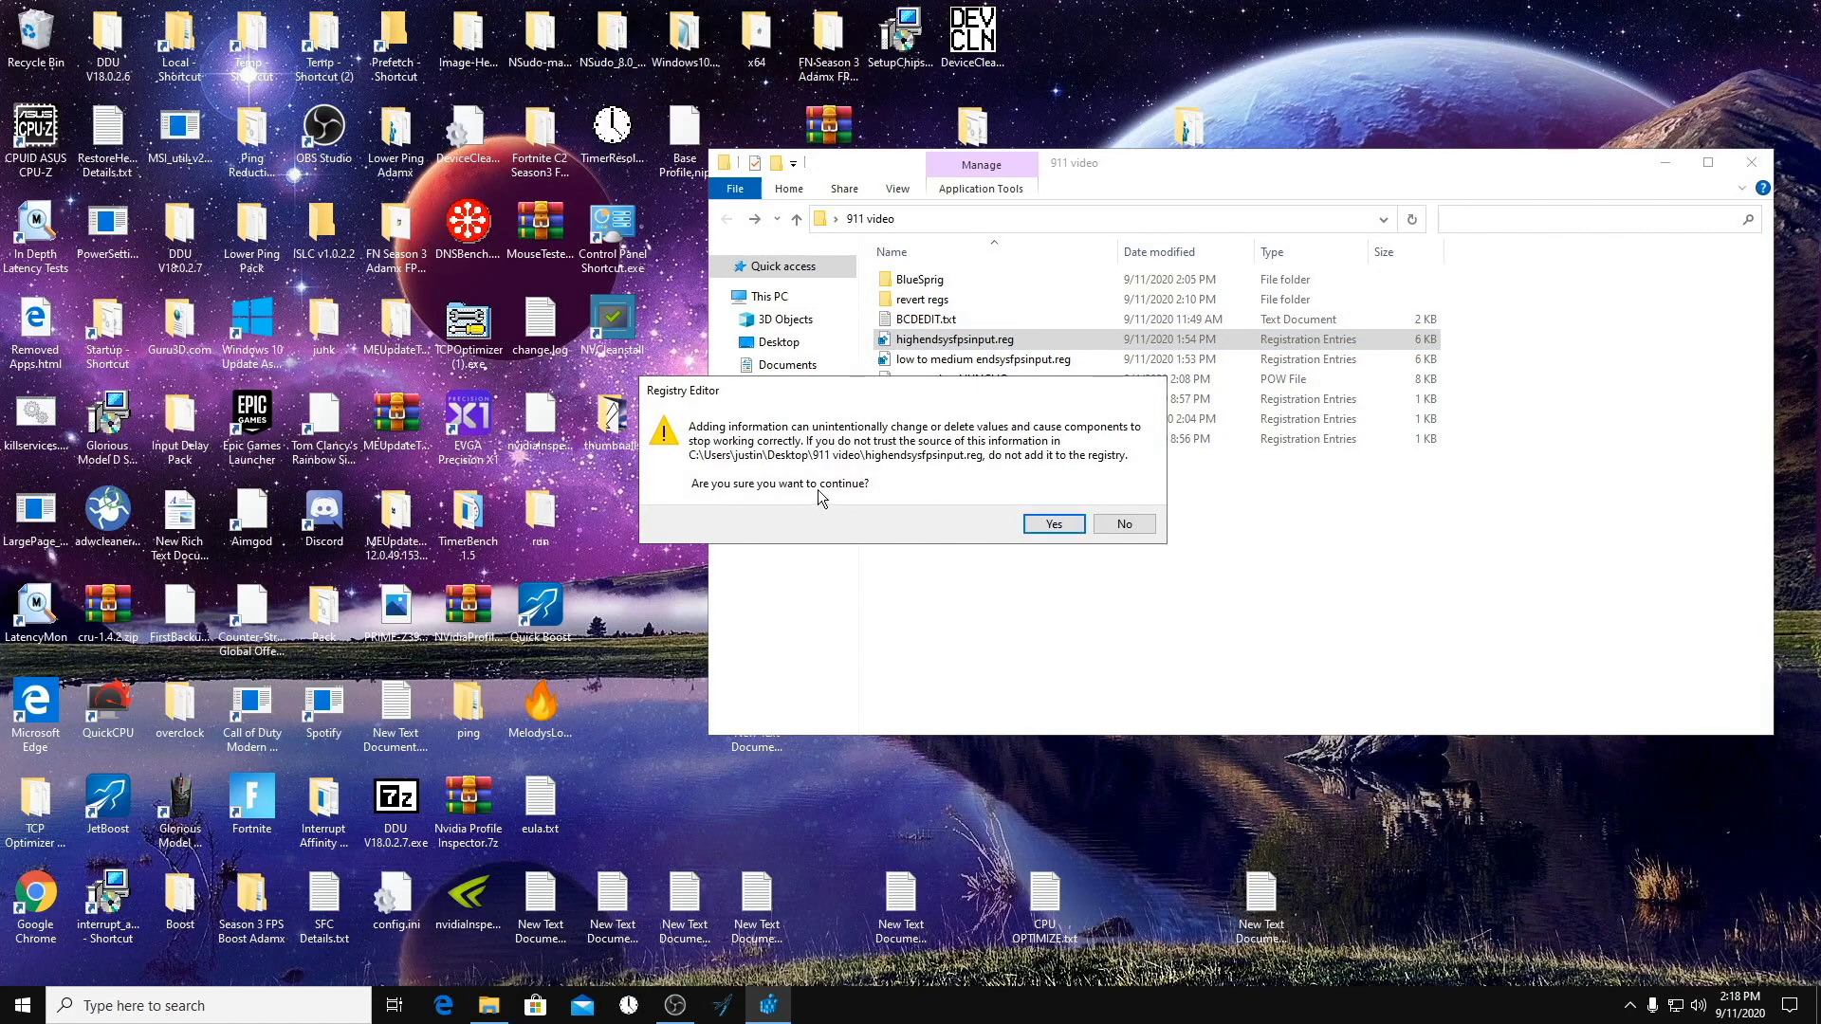
pyautogui.click(1054, 524)
pyautogui.click(1129, 505)
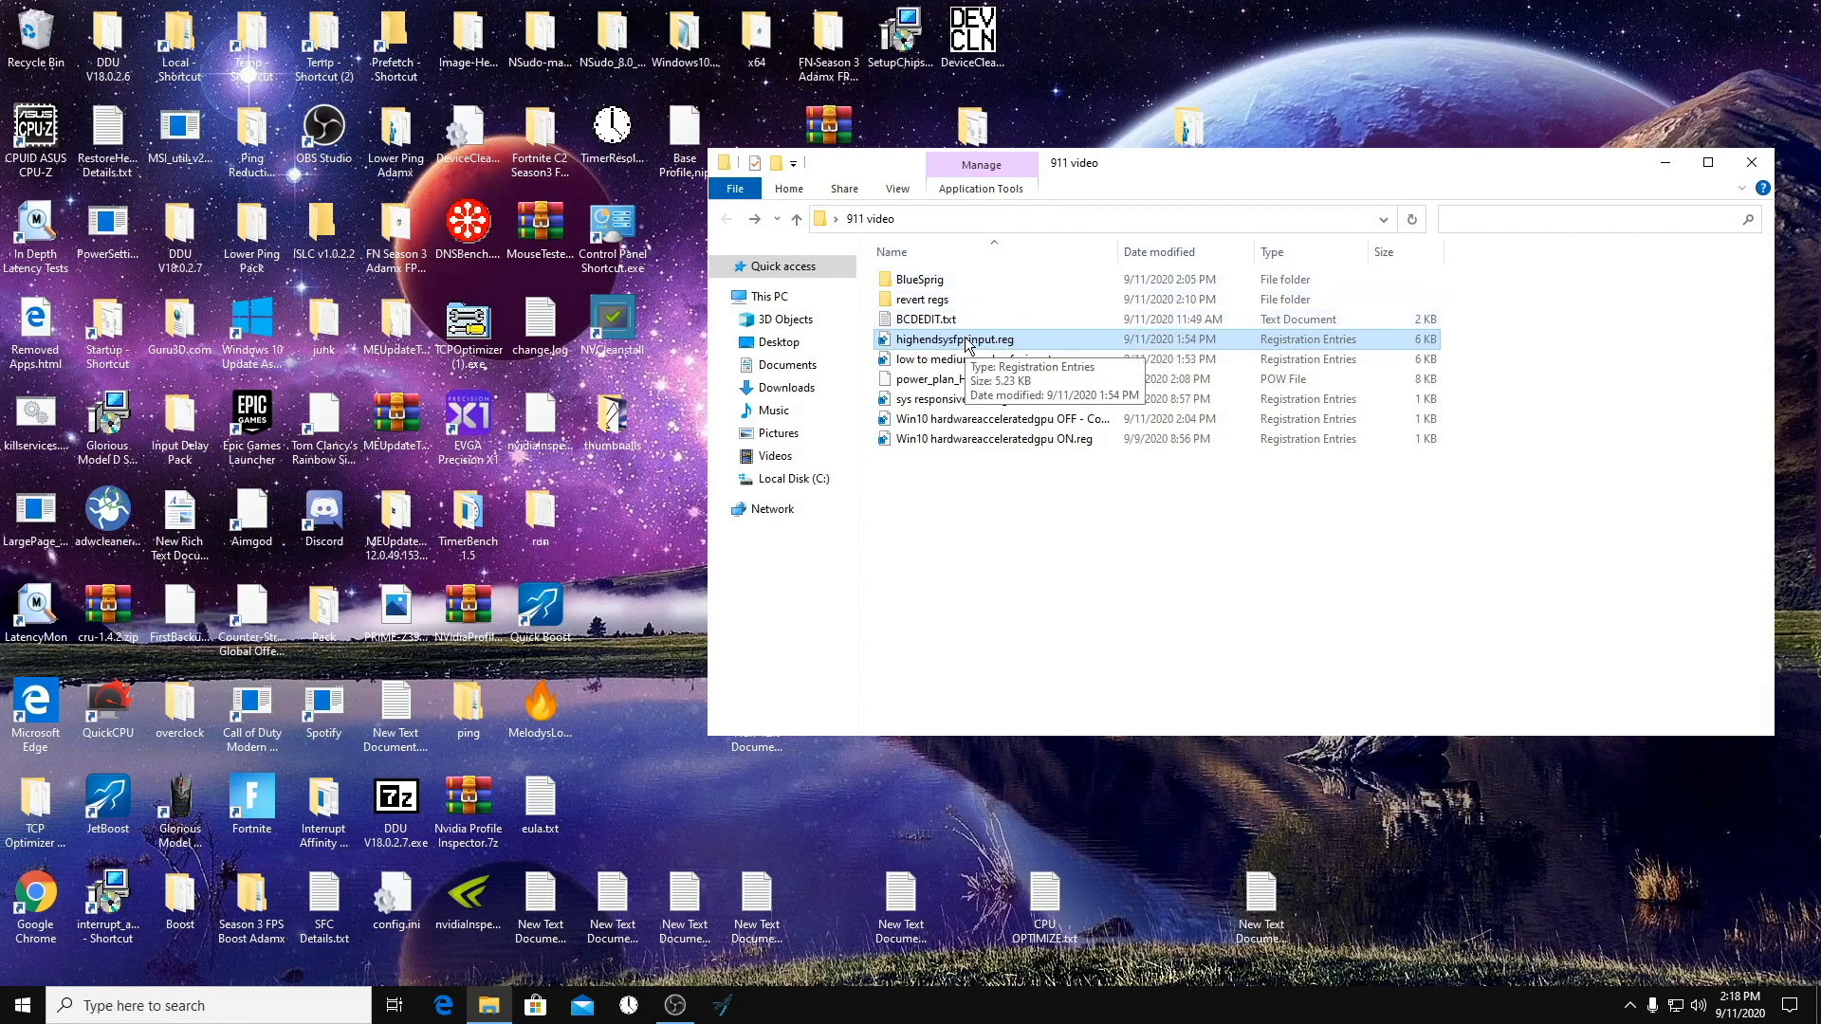
pyautogui.doubleClick(925, 299)
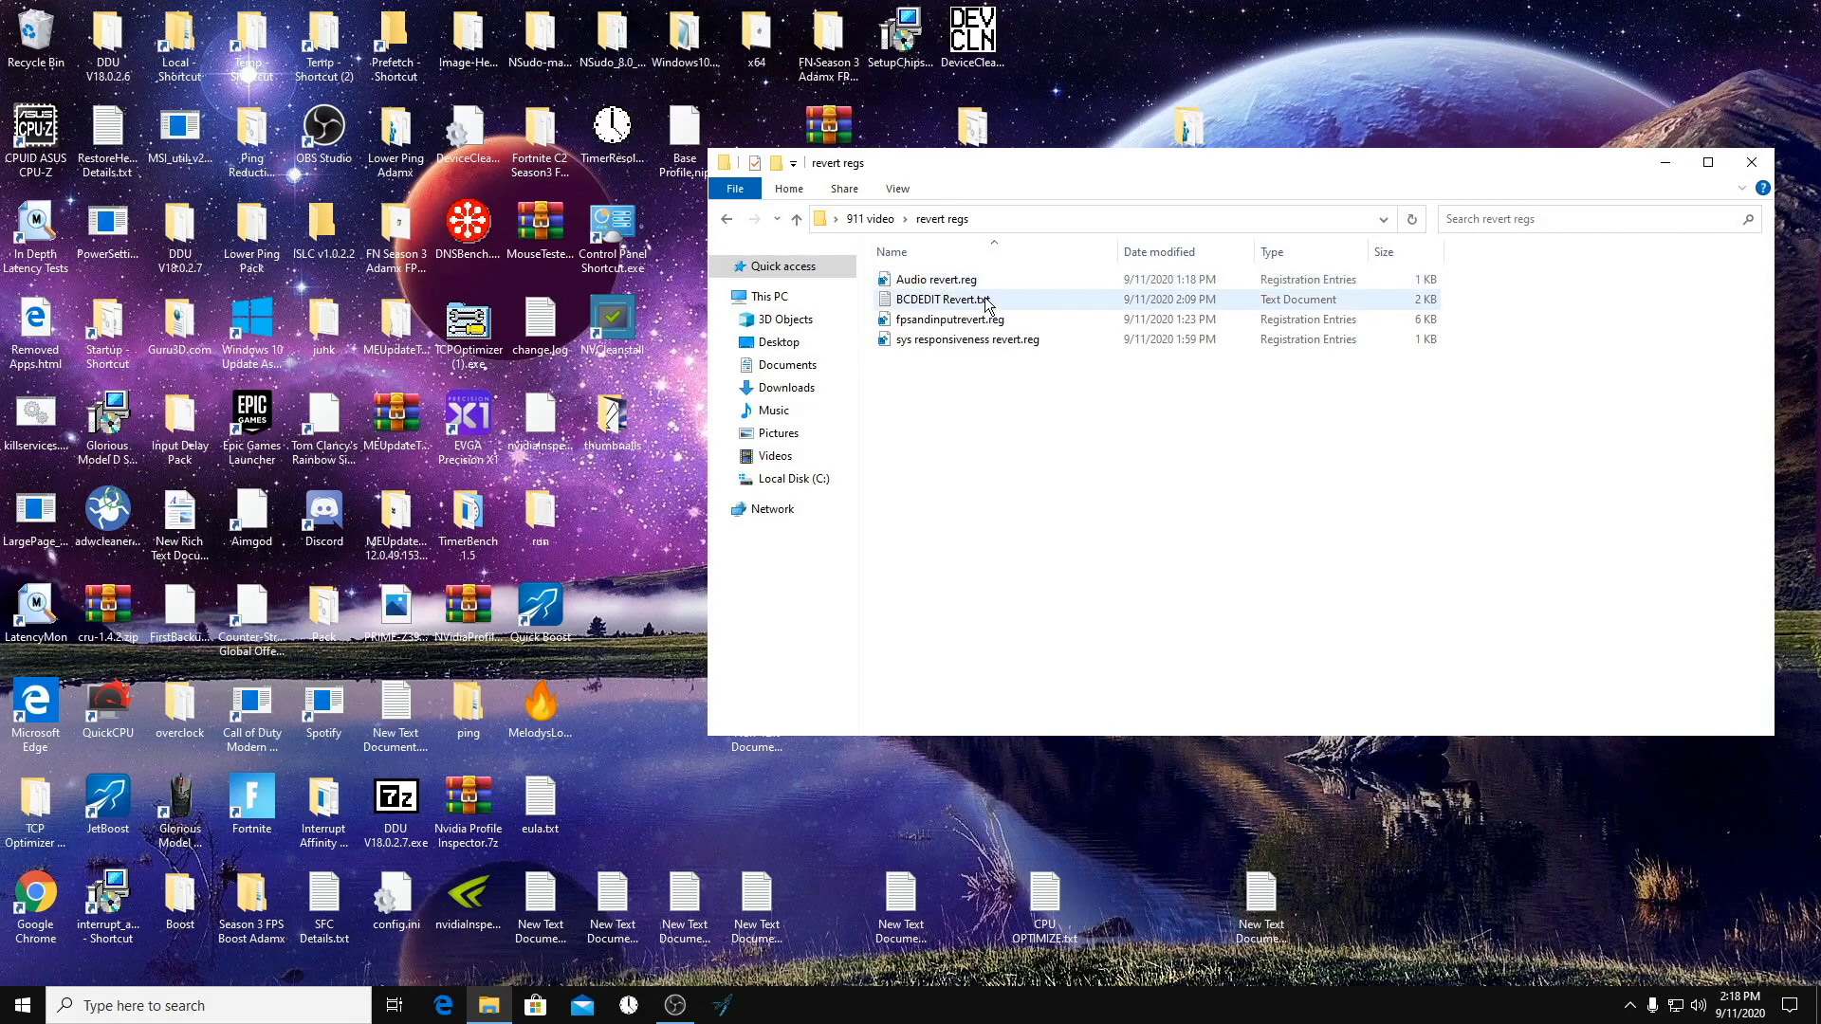
pyautogui.click(727, 219)
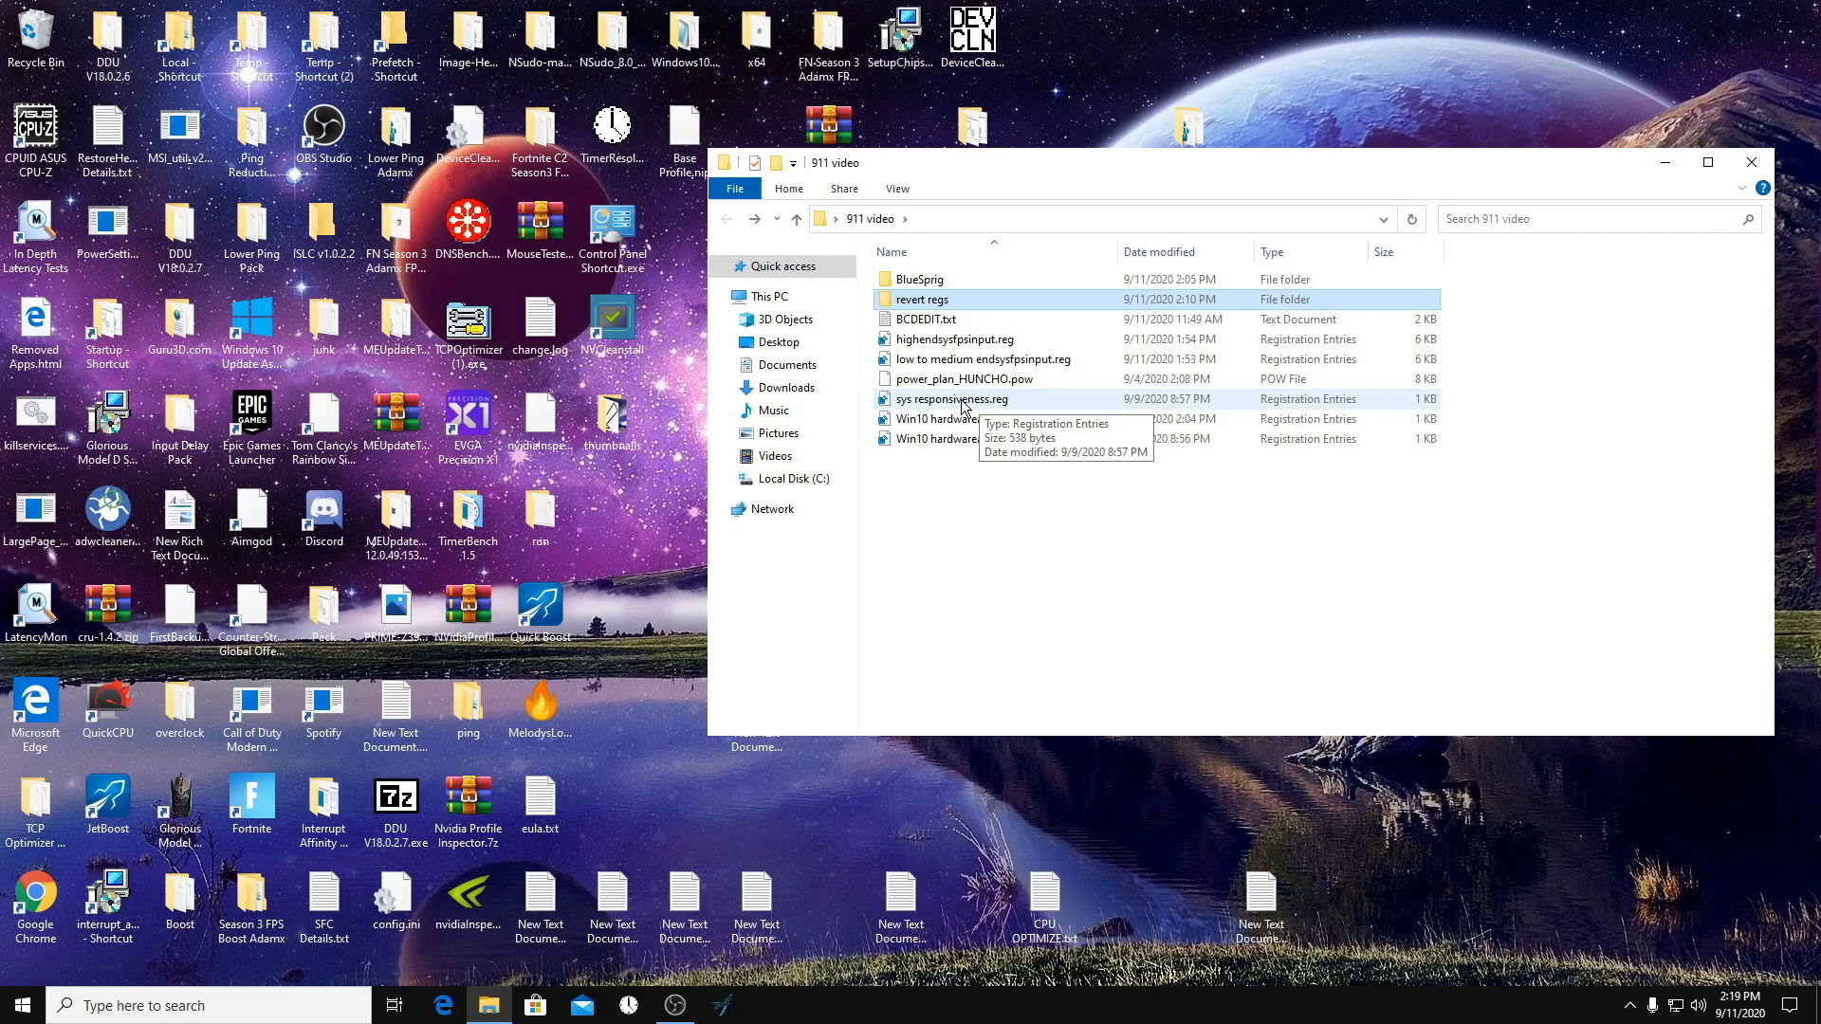
# Merge sys responsiveness.reg into the registry, recheck revert regs, then open BlueSprig.
pyautogui.click(963, 402)
pyautogui.click(964, 402)
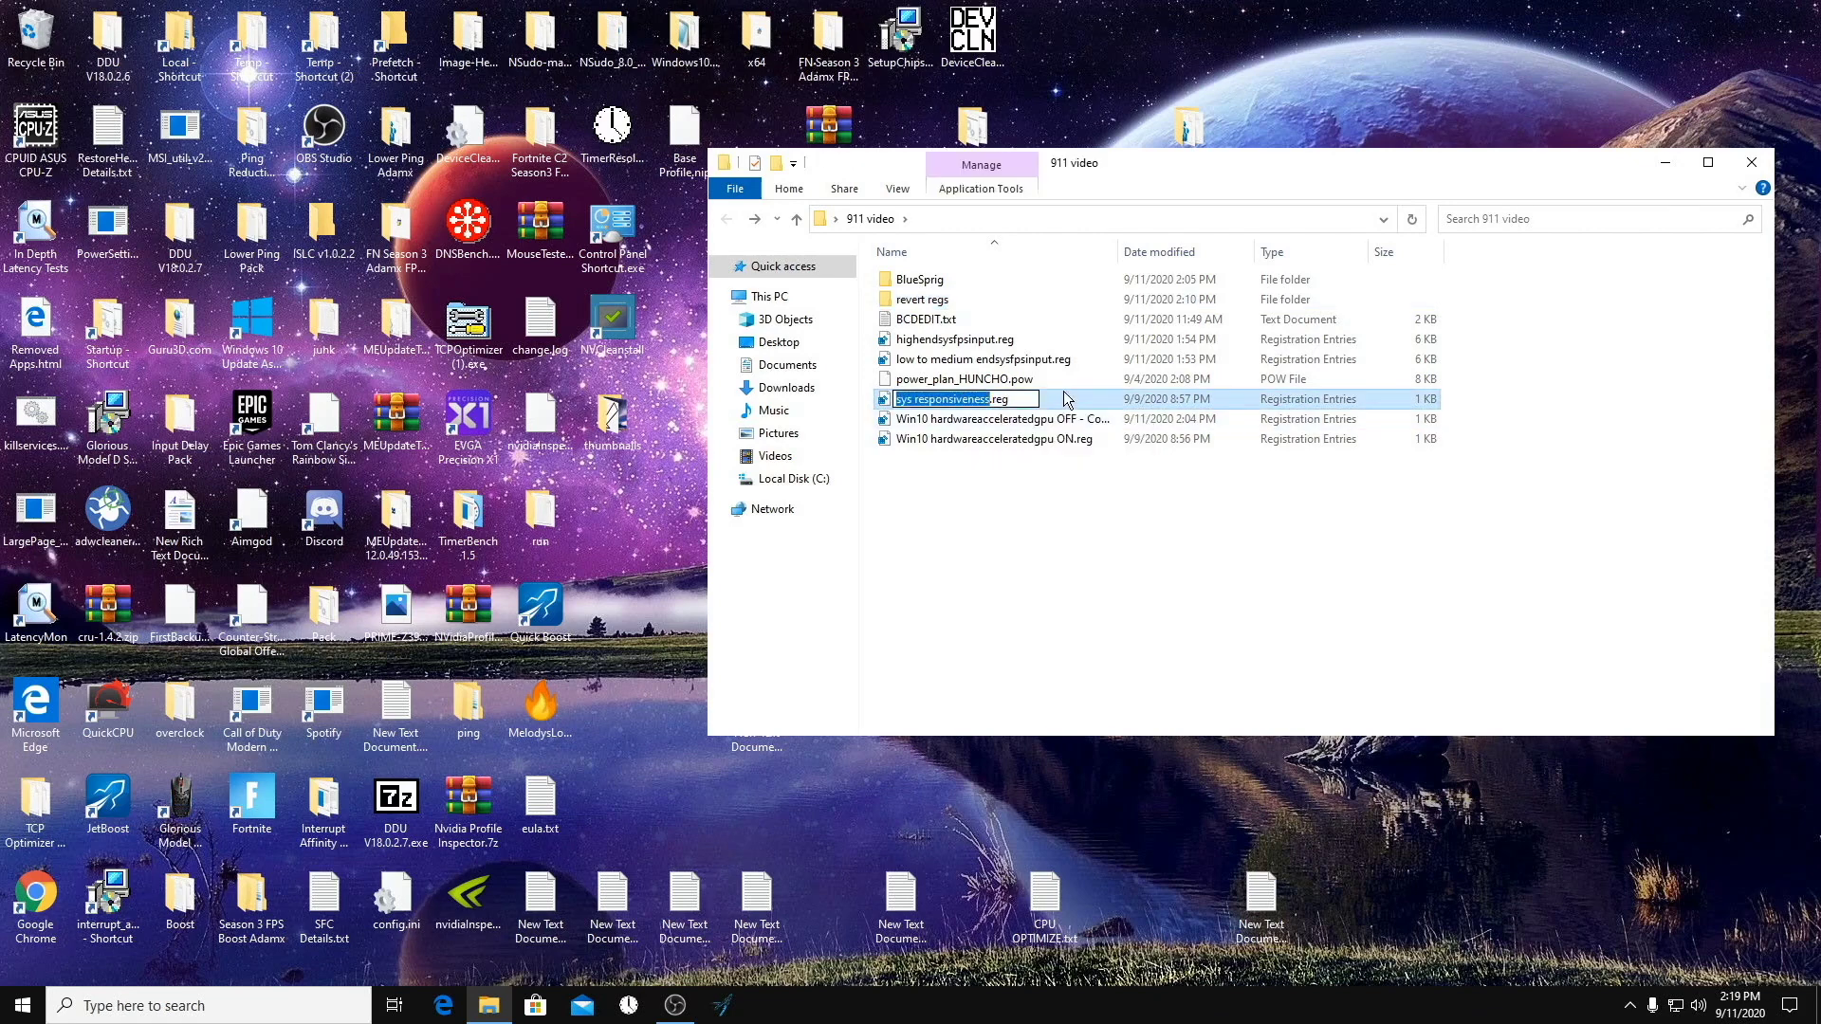
pyautogui.doubleClick(1061, 408)
pyautogui.click(992, 525)
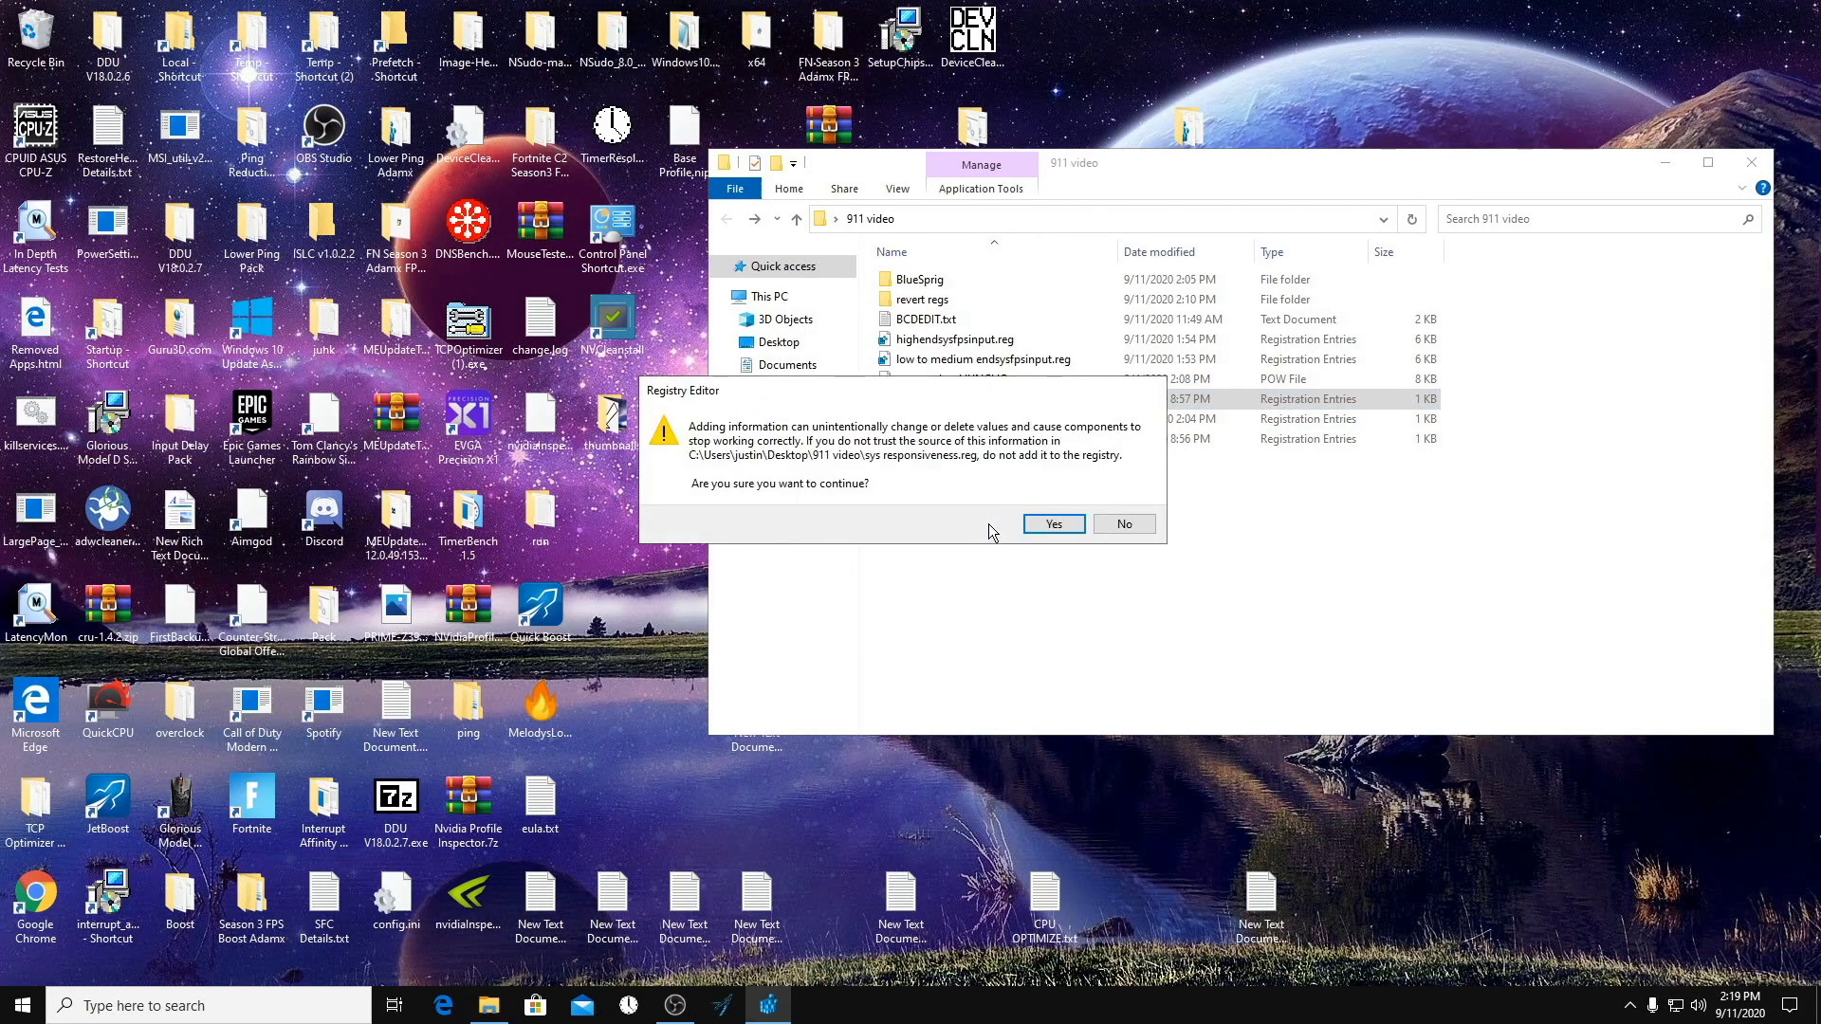
pyautogui.click(1031, 525)
pyautogui.doubleClick(911, 300)
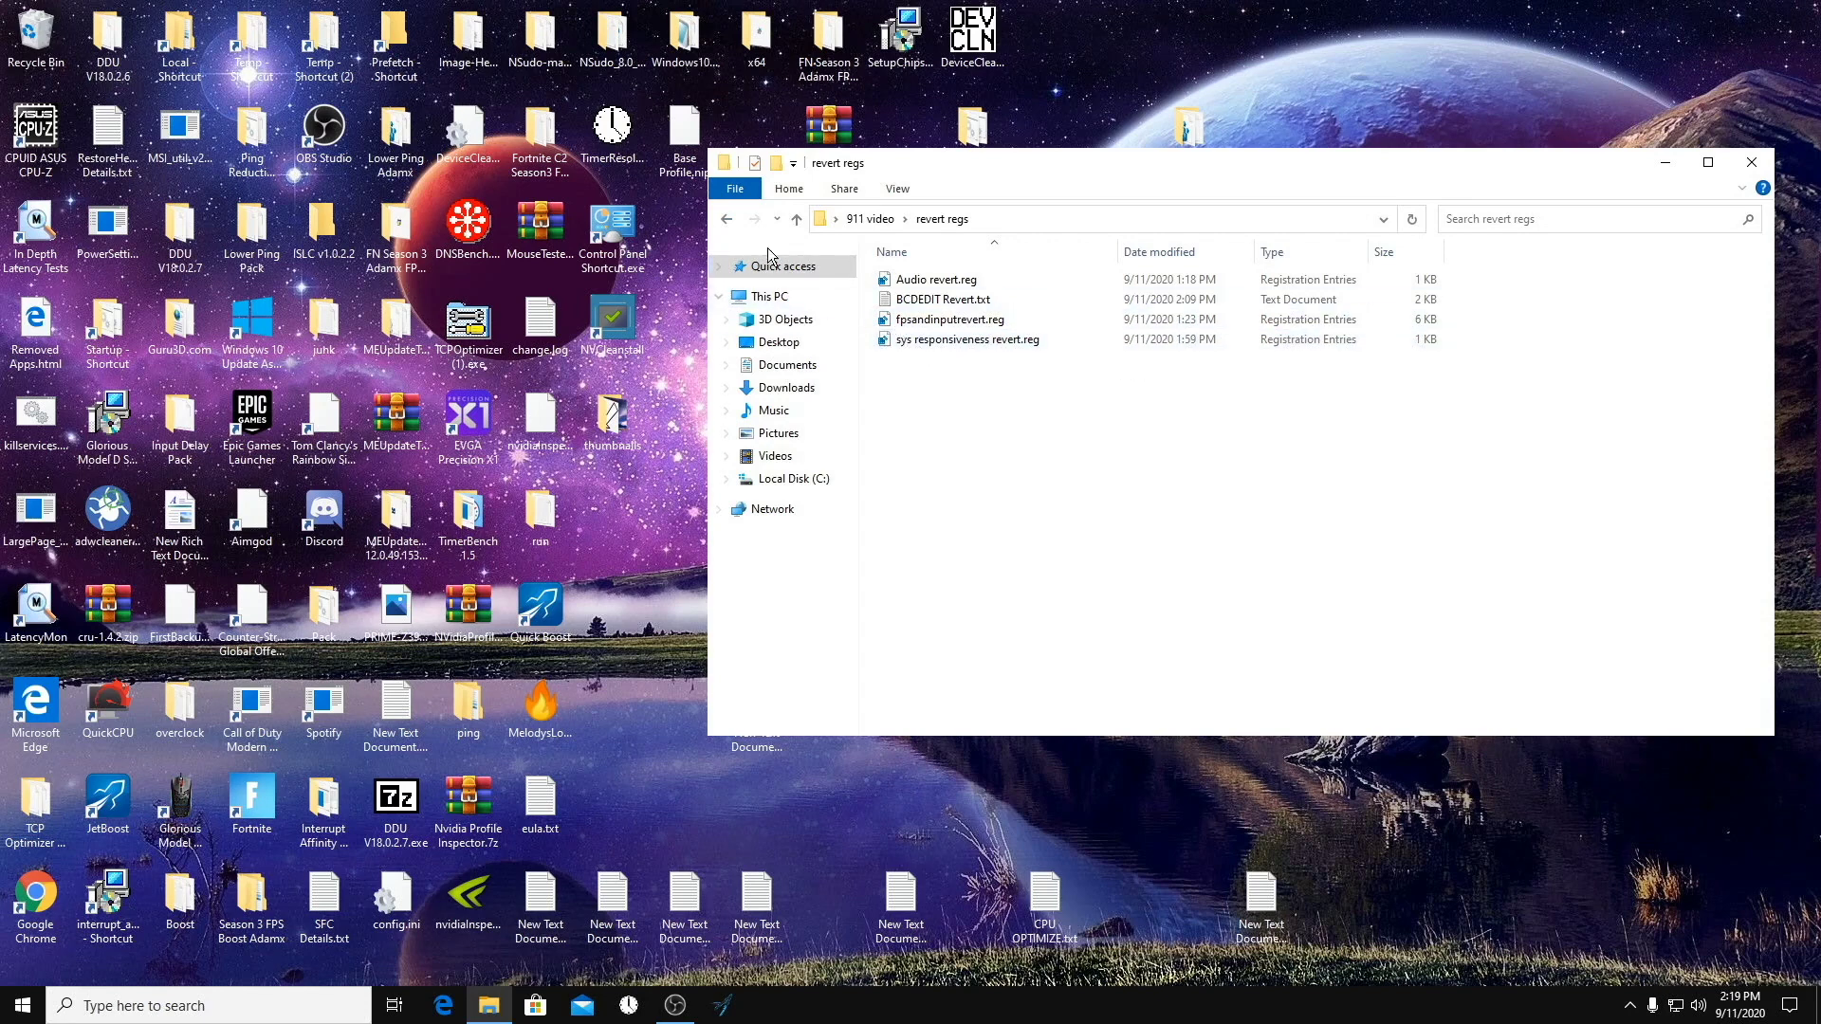
pyautogui.click(728, 223)
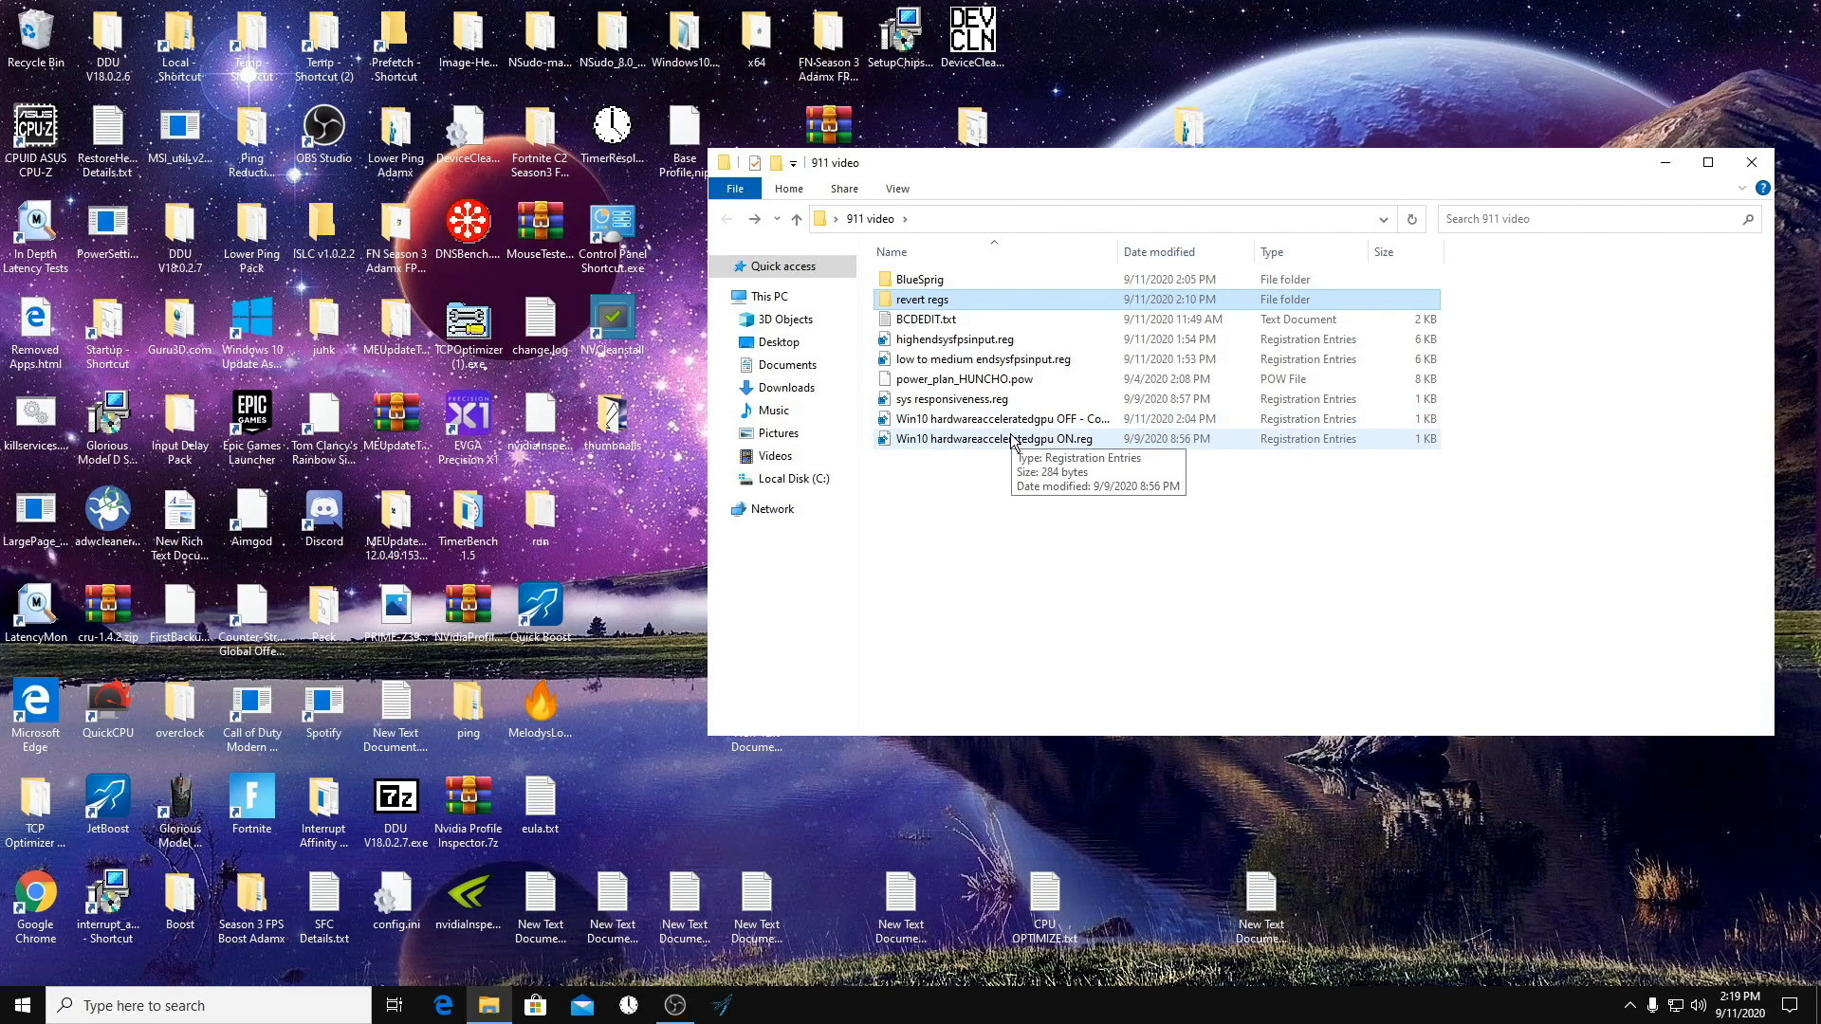
pyautogui.doubleClick(930, 285)
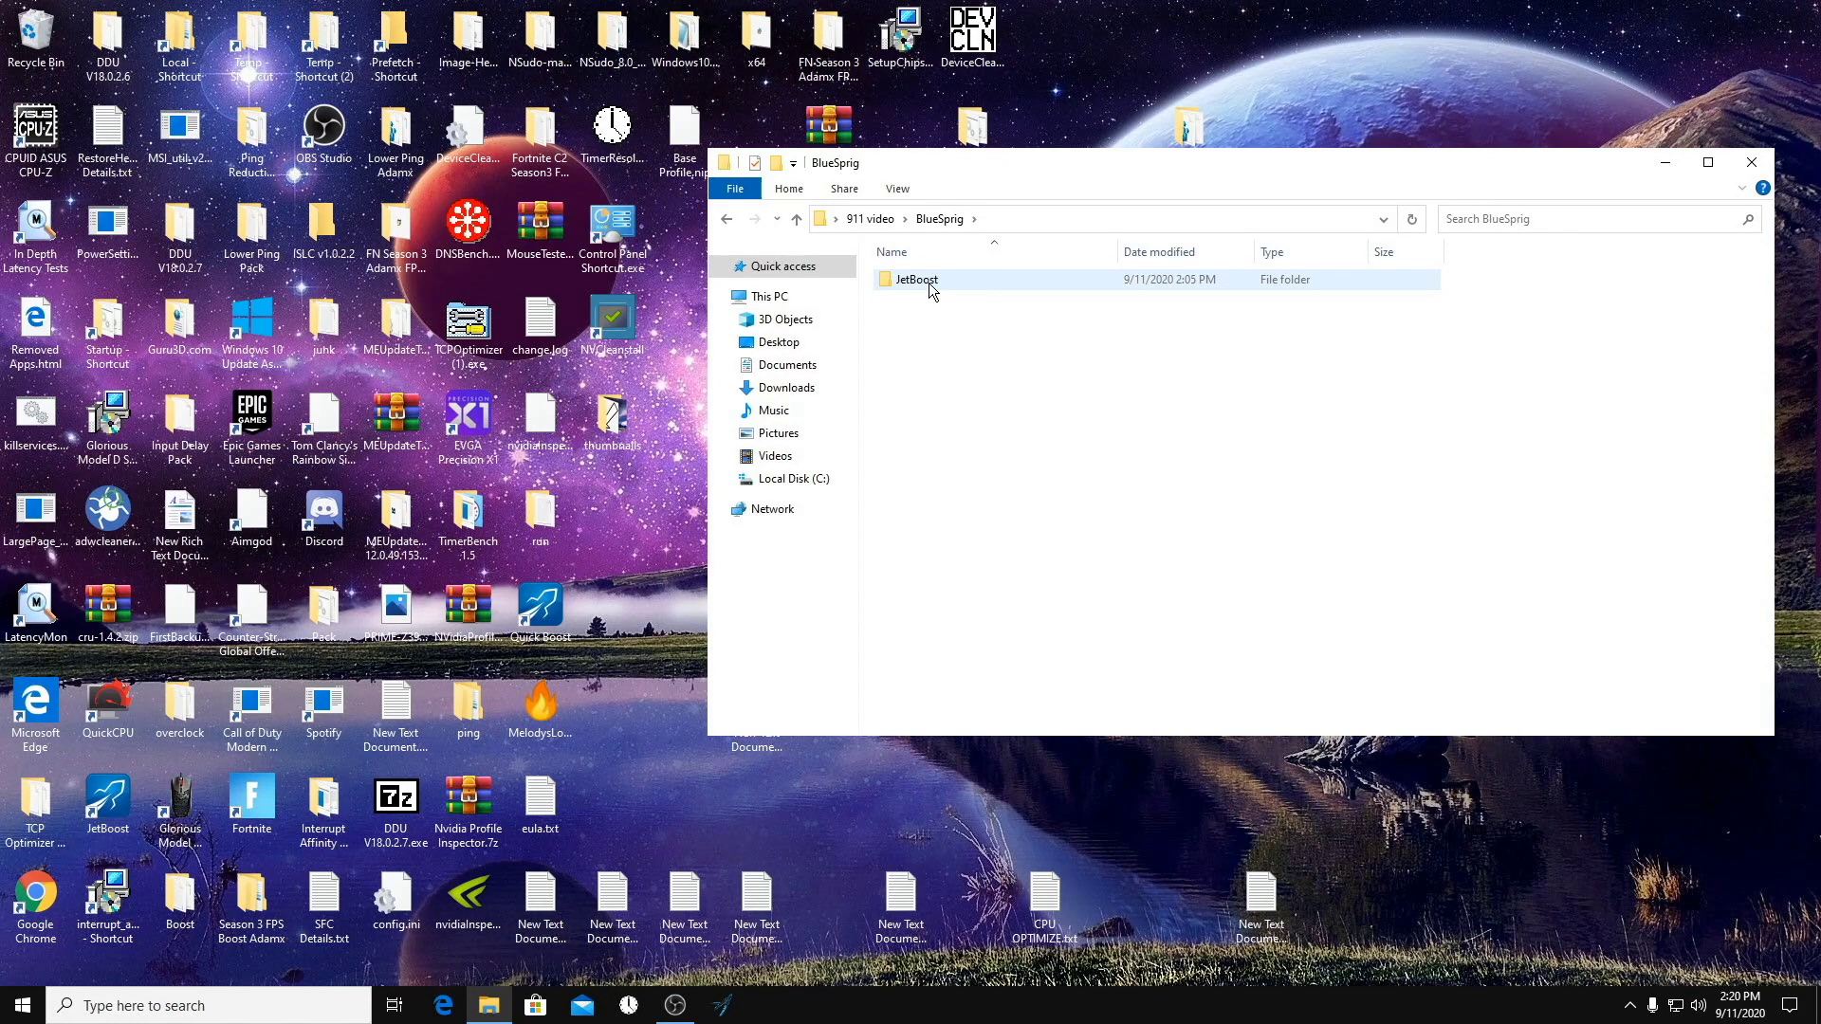
# Open the JetBoost folder inside BlueSprig, then launch Fortnite.
pyautogui.doubleClick(931, 283)
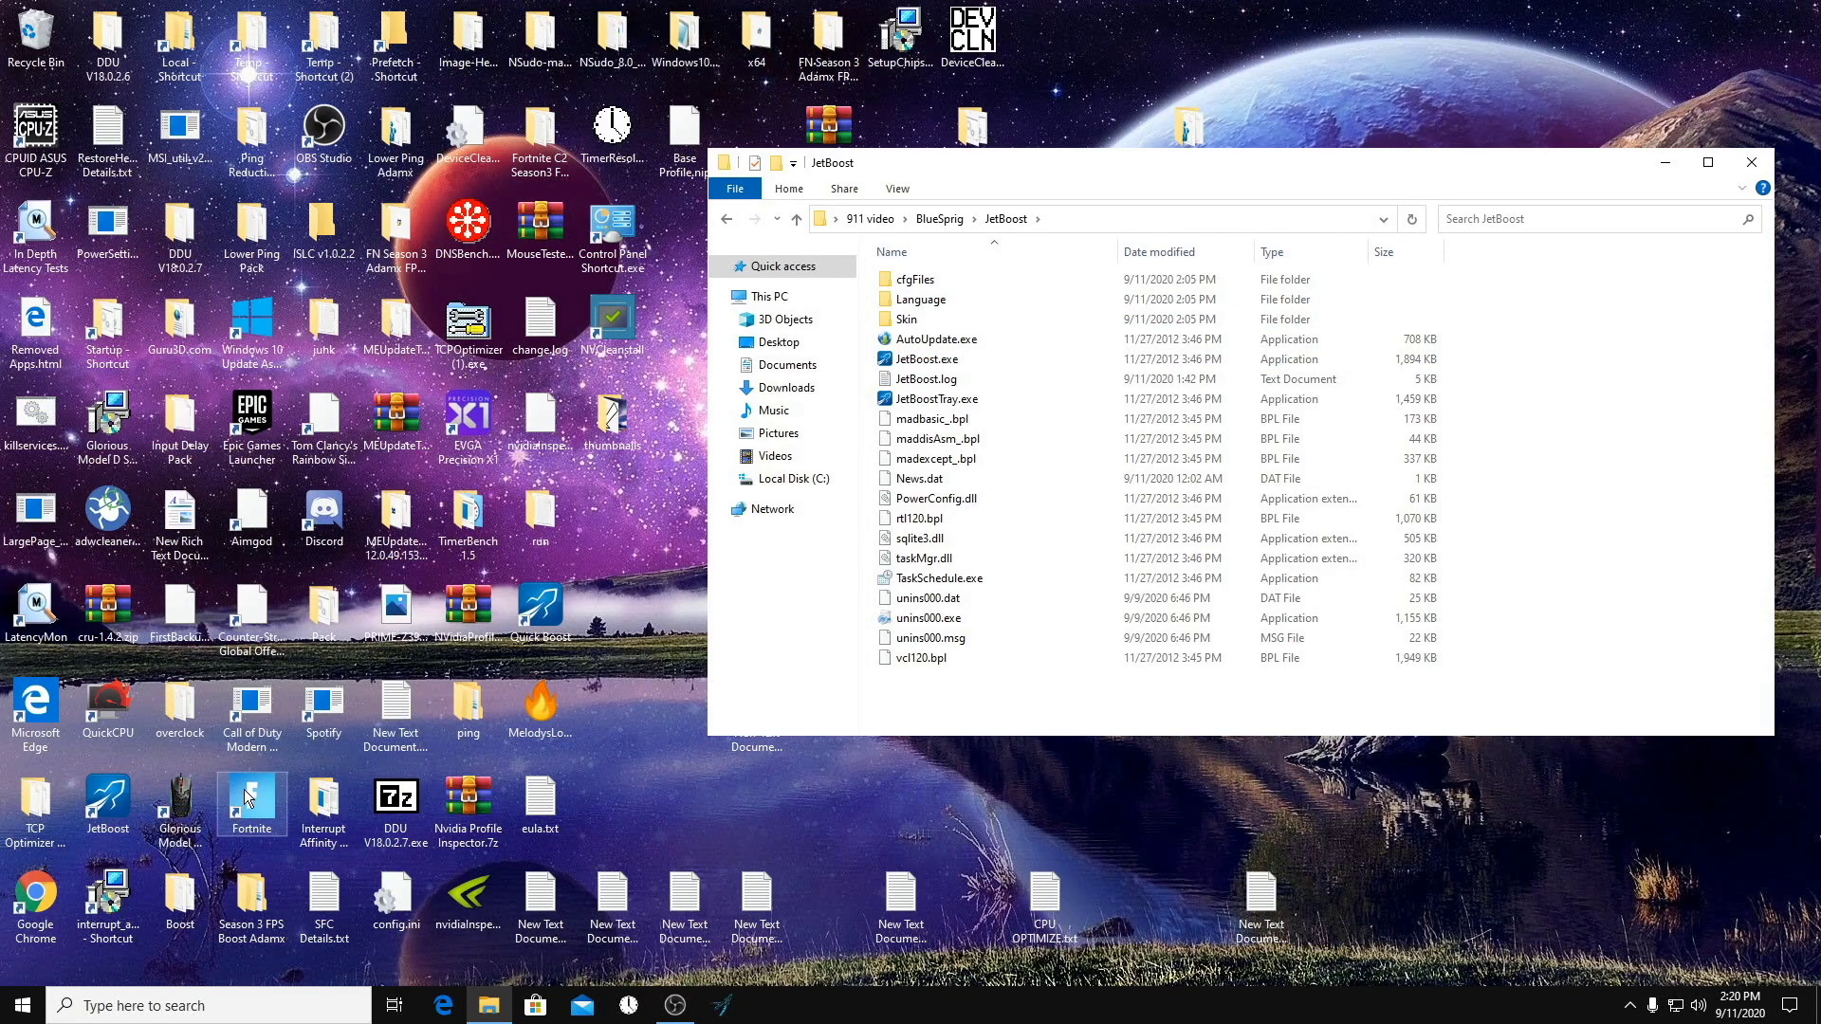
pyautogui.doubleClick(242, 789)
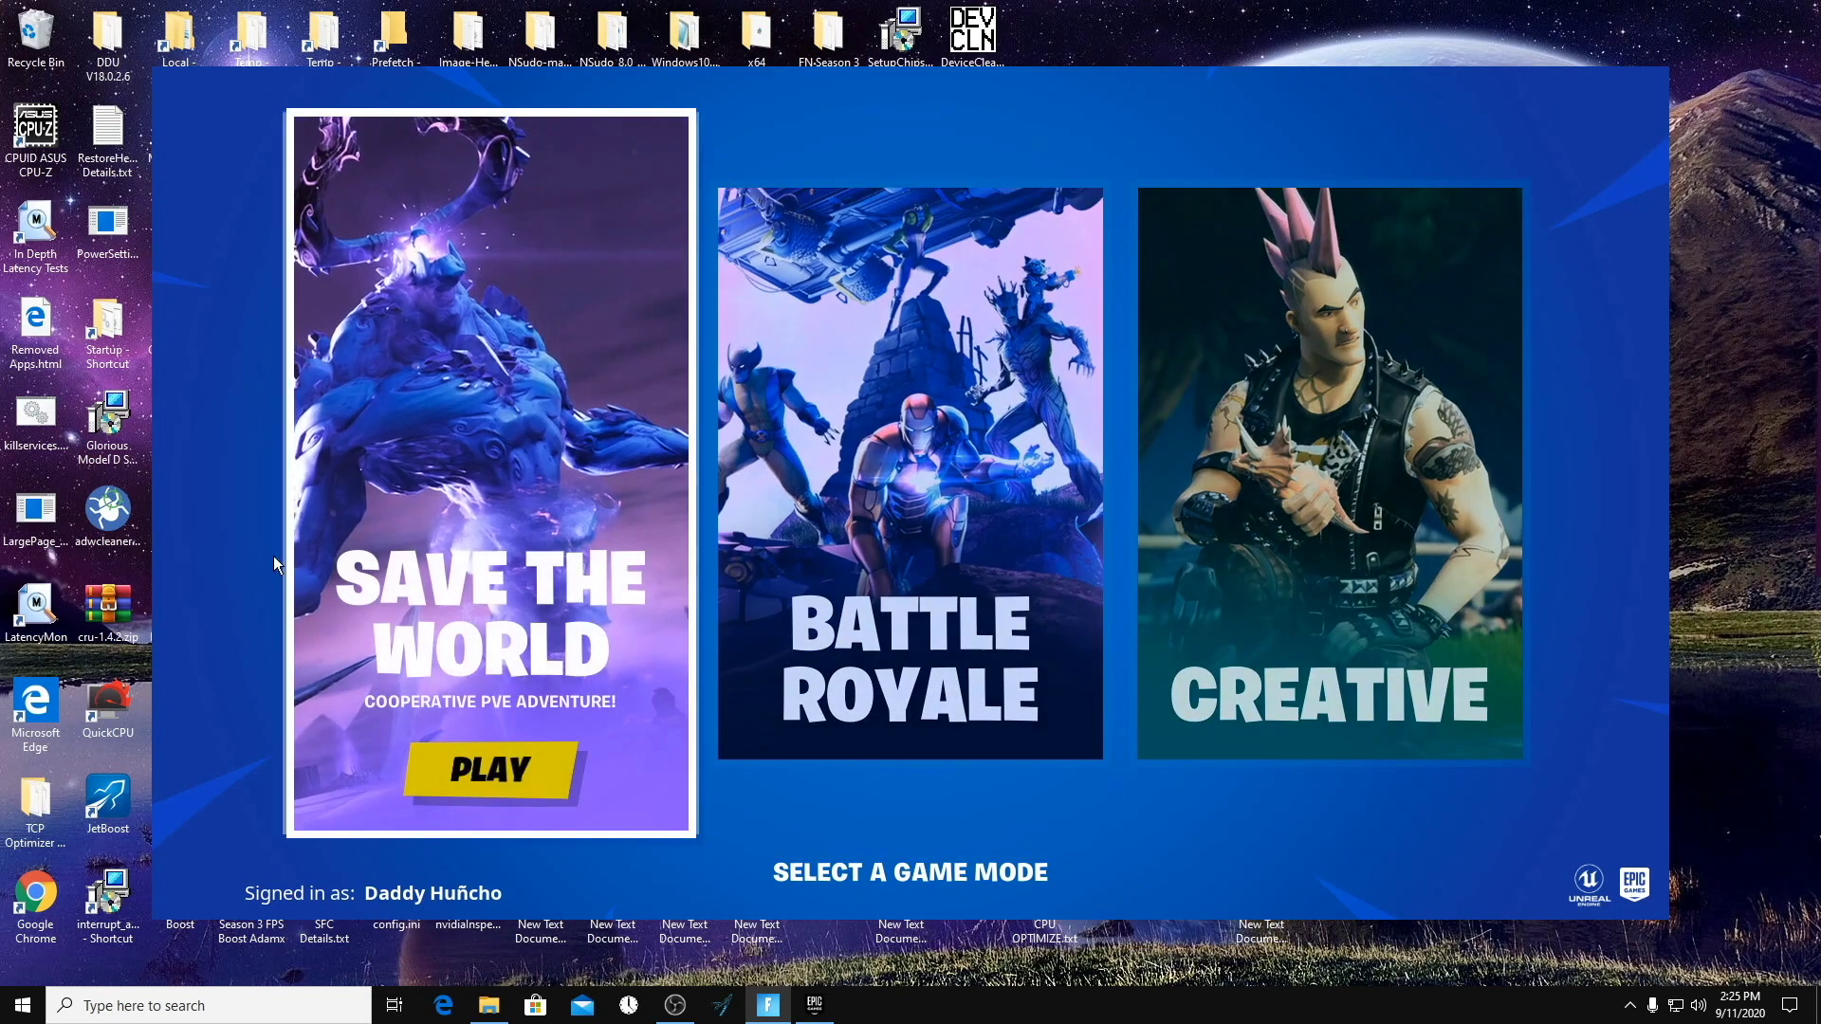
# Launch JetBoost and tick StartMenuExperienceHost in its customizable process list.
pyautogui.doubleClick(128, 817)
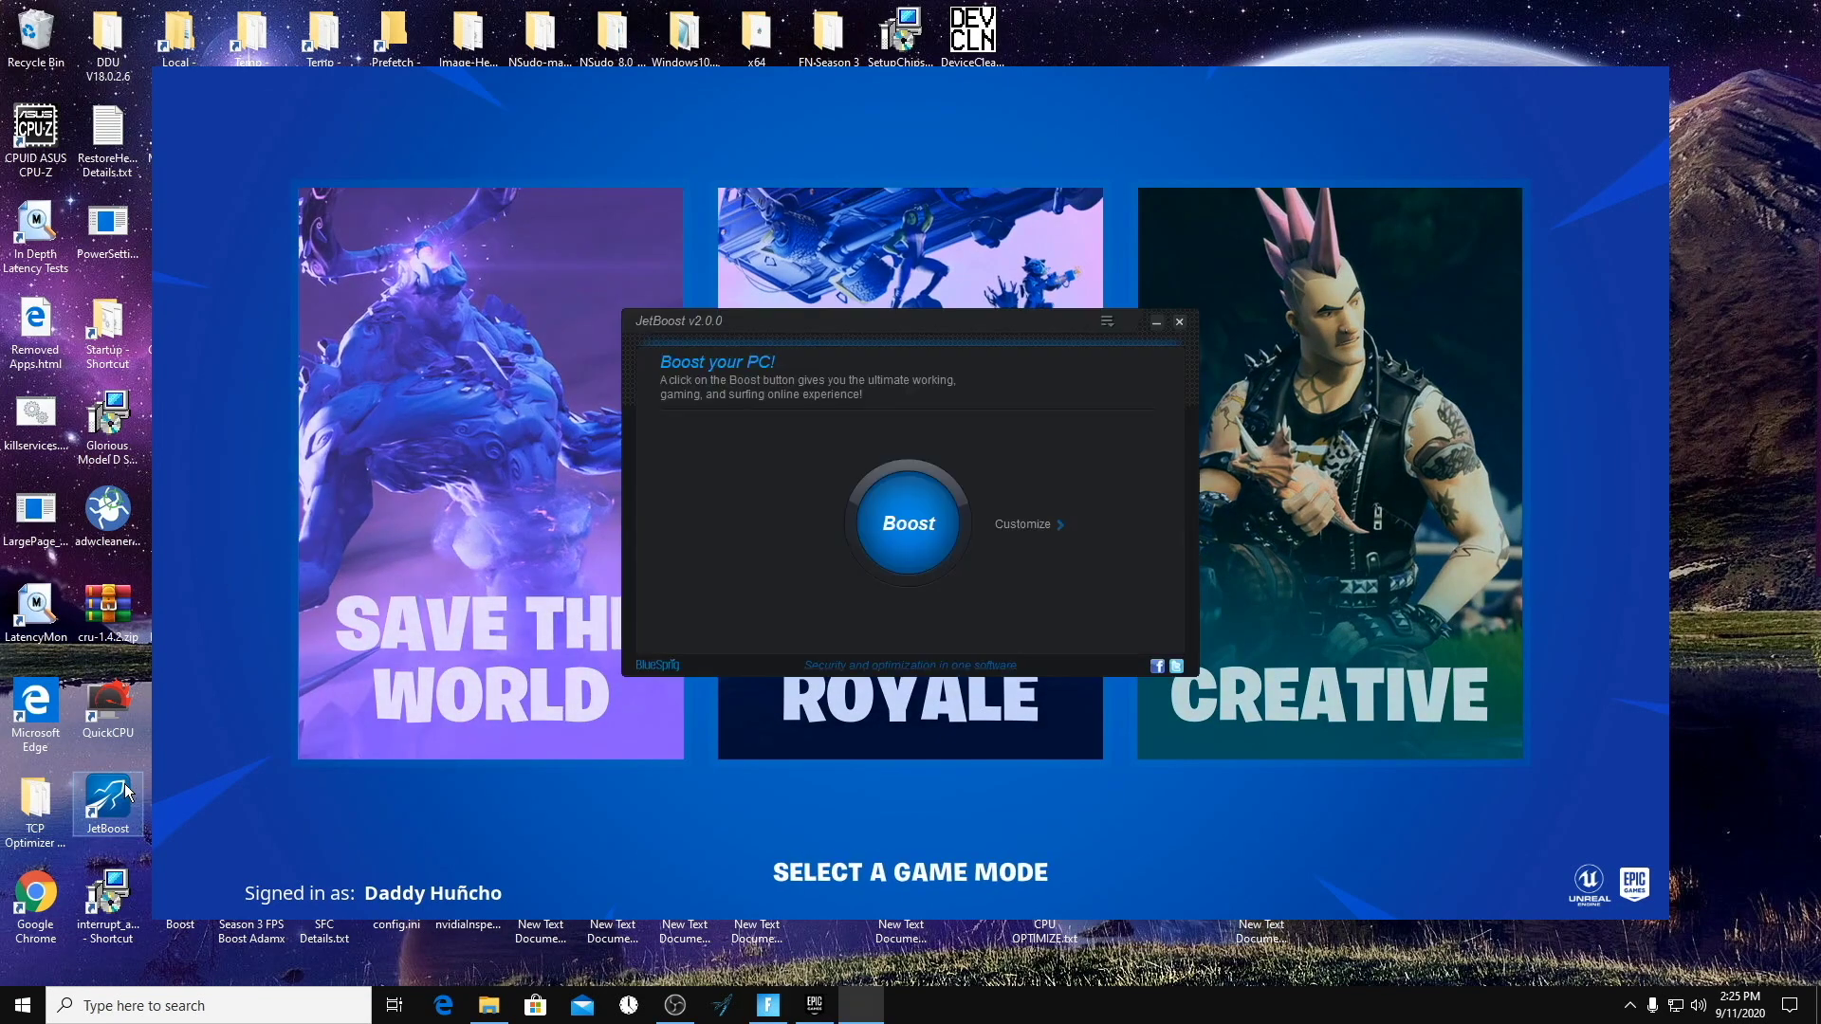
pyautogui.click(1016, 525)
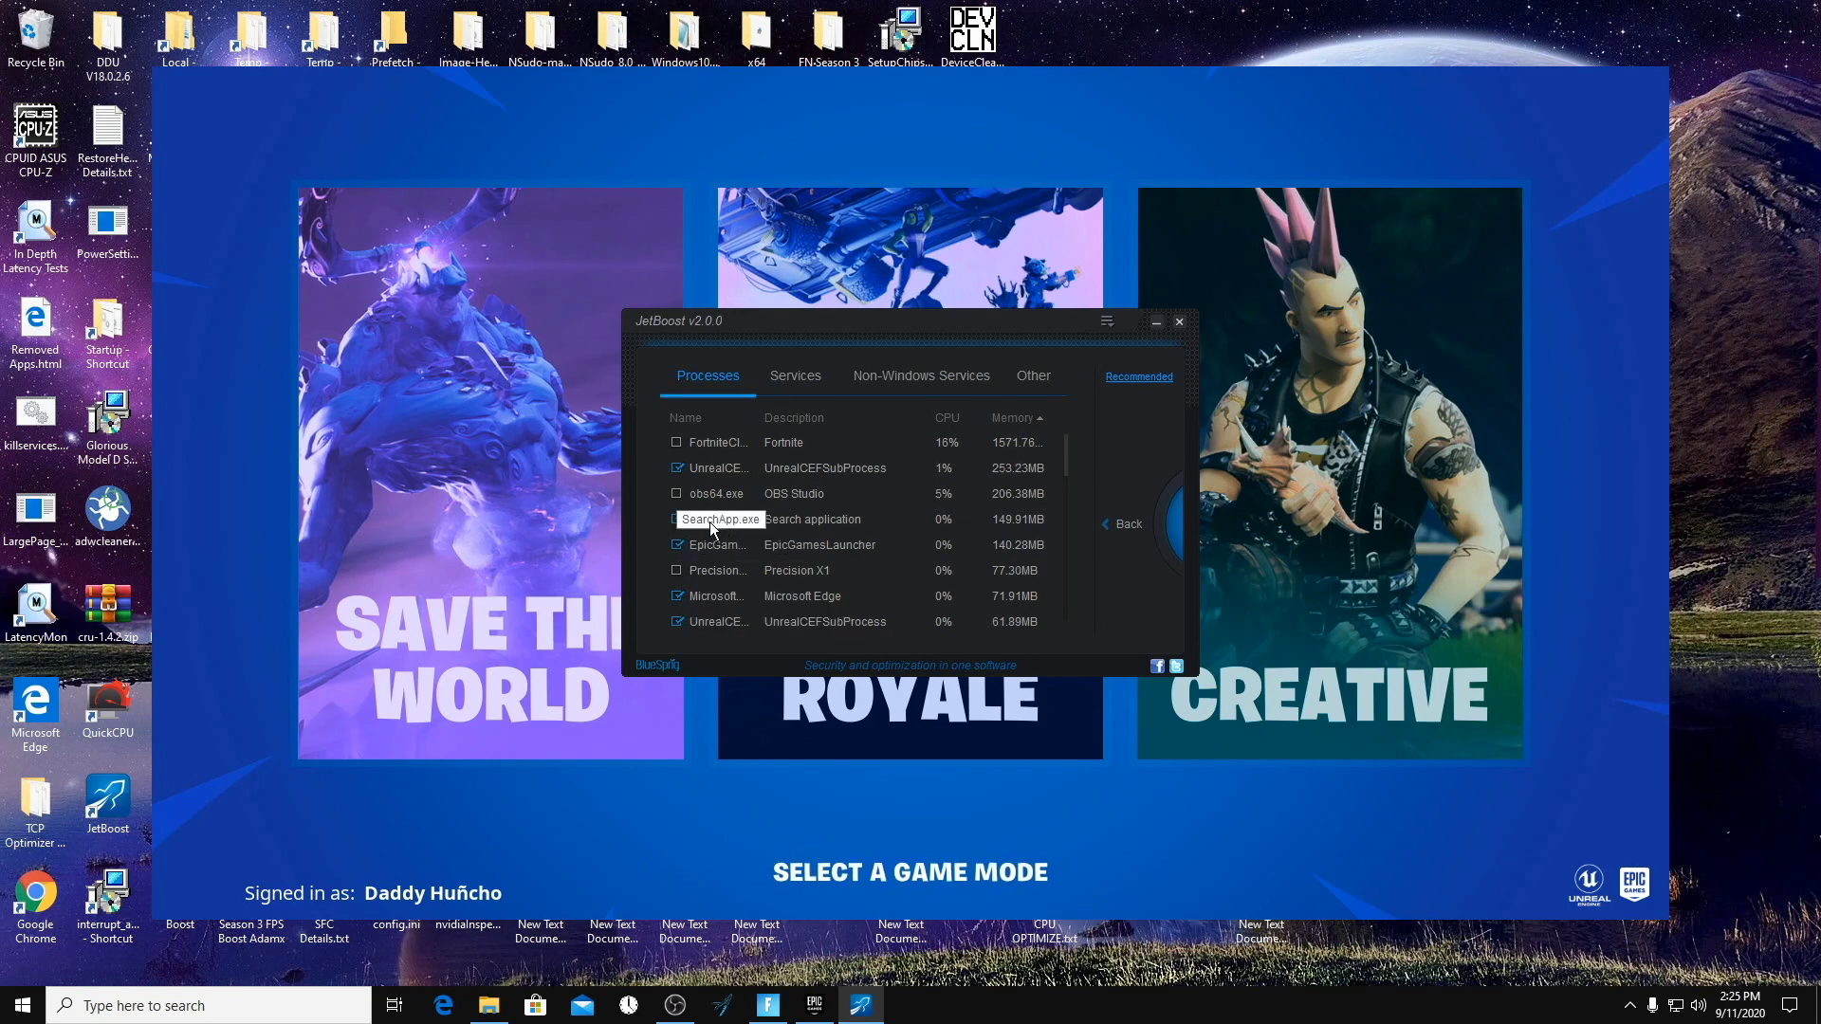
pyautogui.scroll(-2, 744, 544)
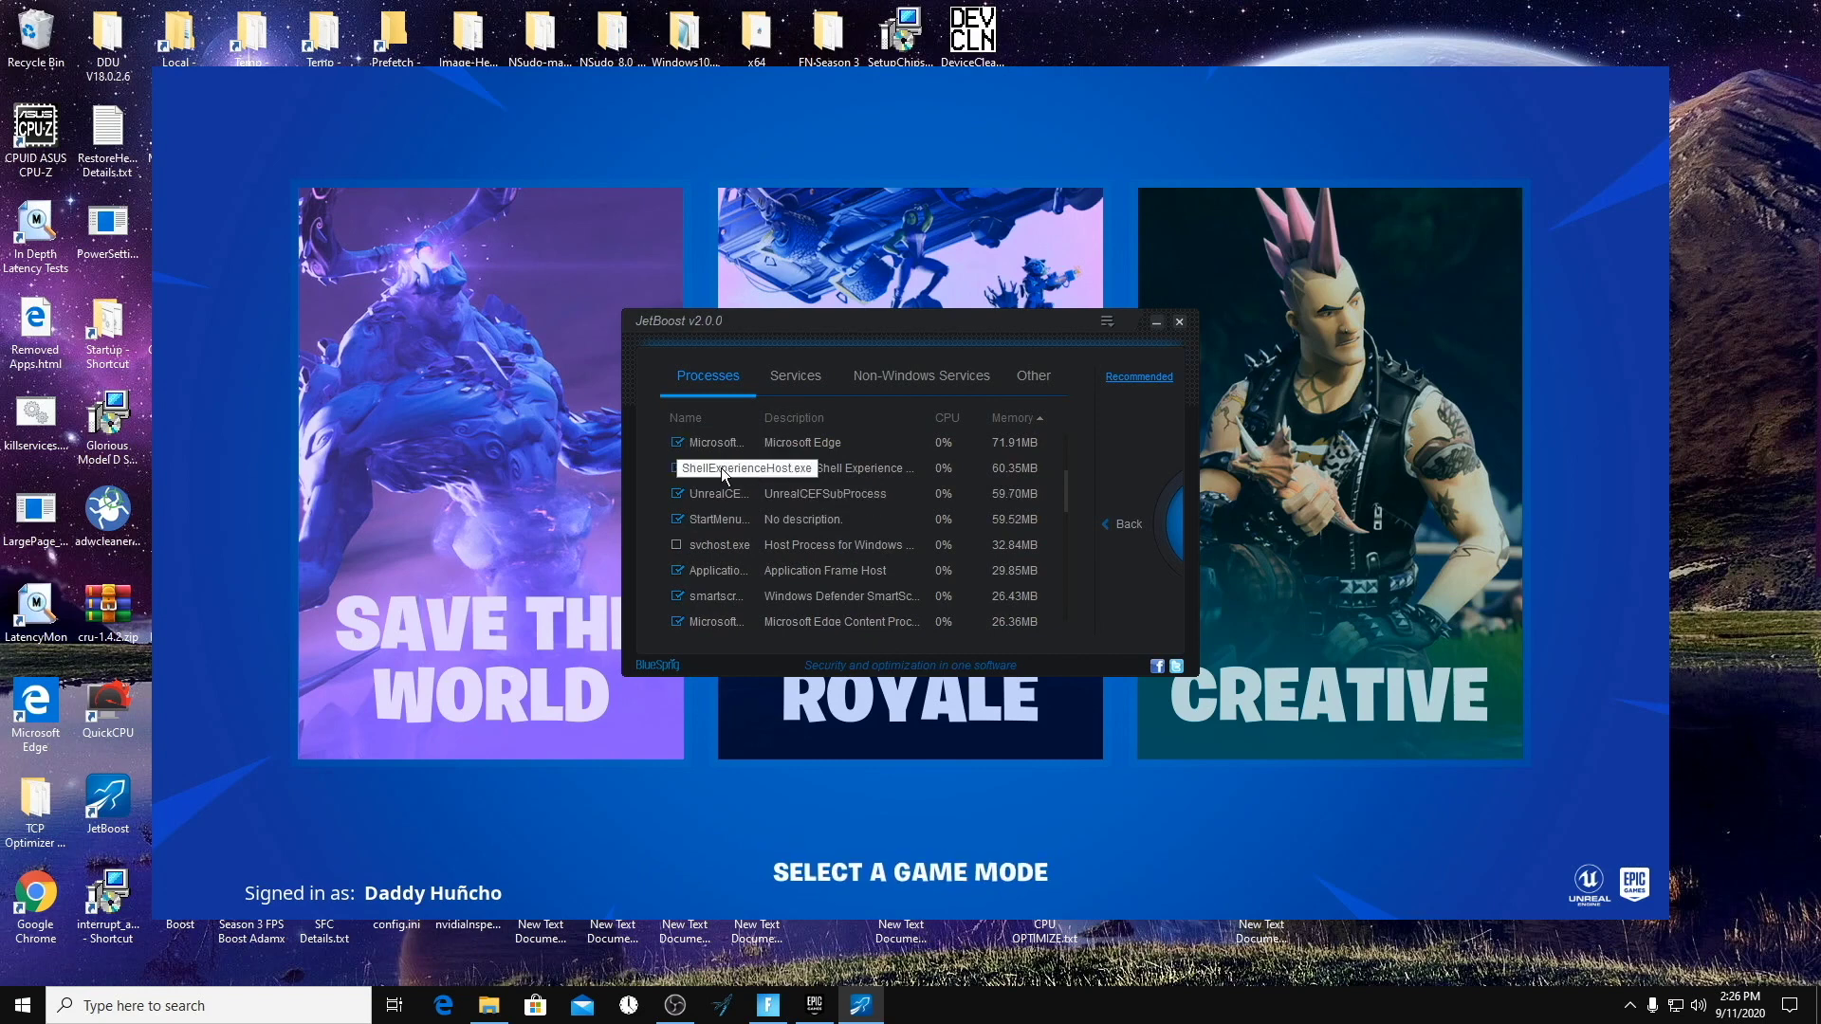
pyautogui.click(723, 520)
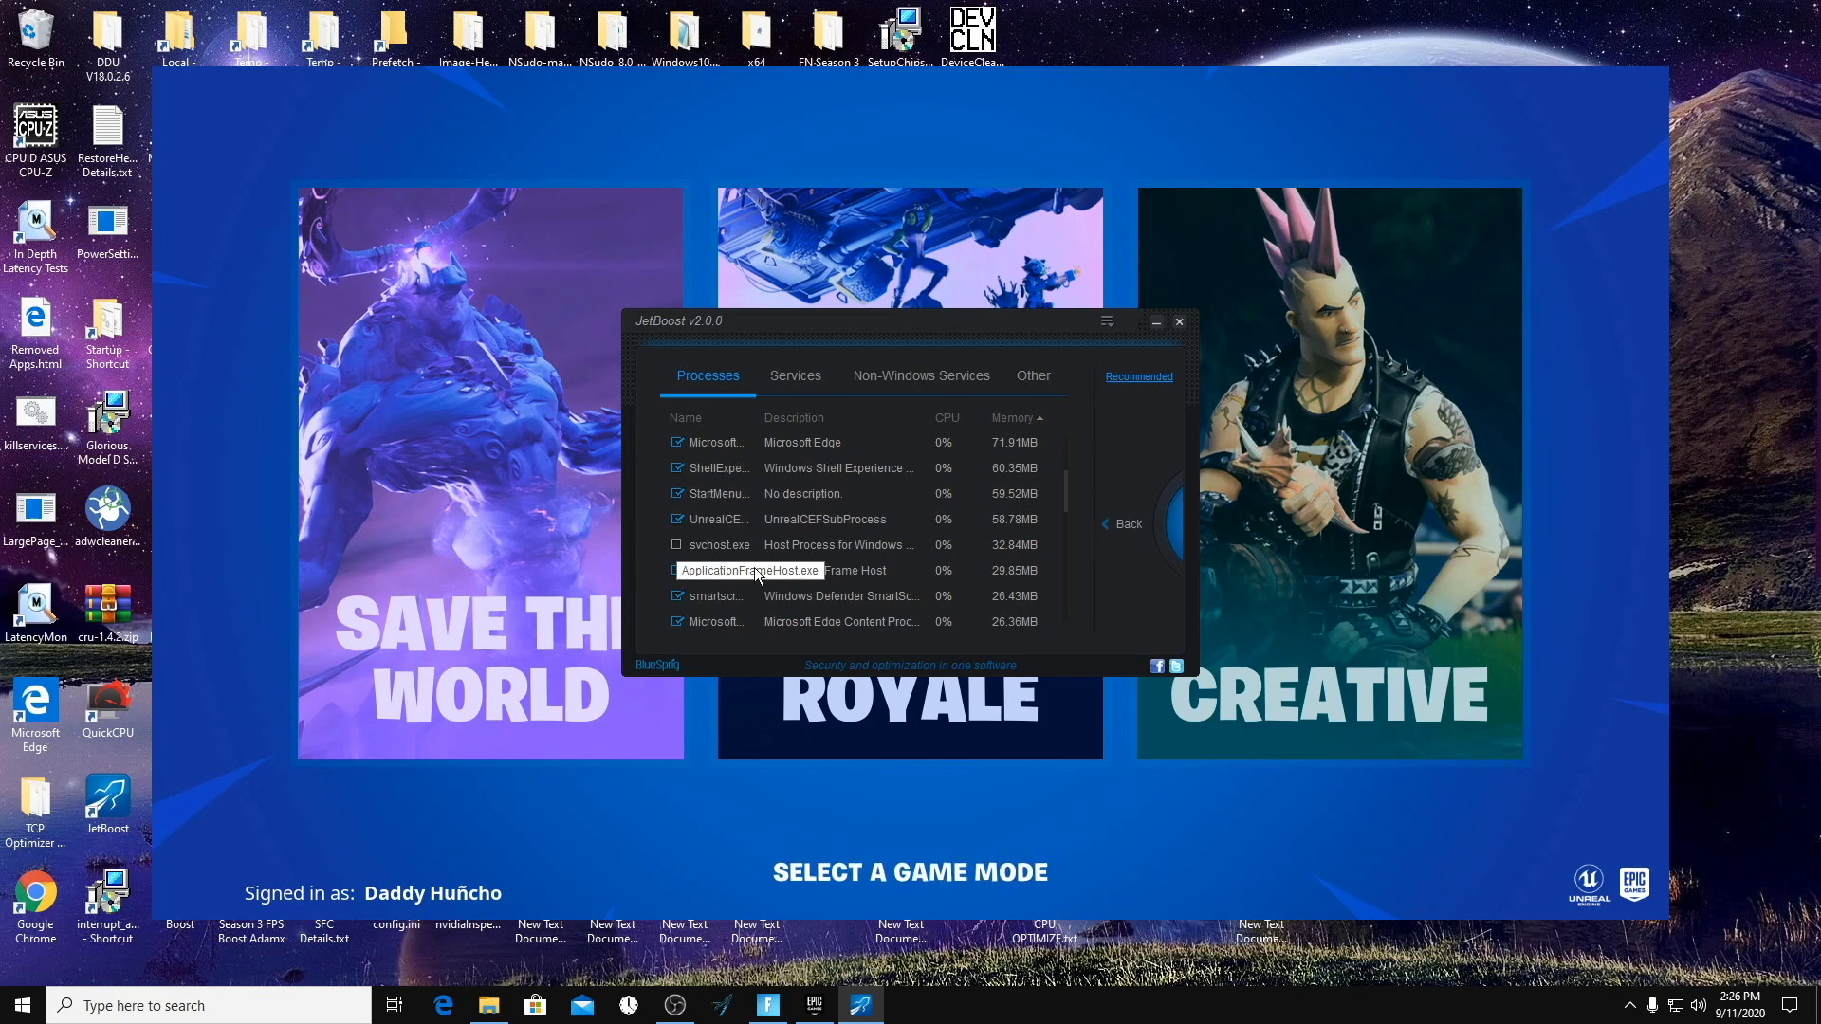
# Untick SettingSyncHost.exe so the boost leaves it running, then view the Services list.
pyautogui.scroll(-2, 782, 543)
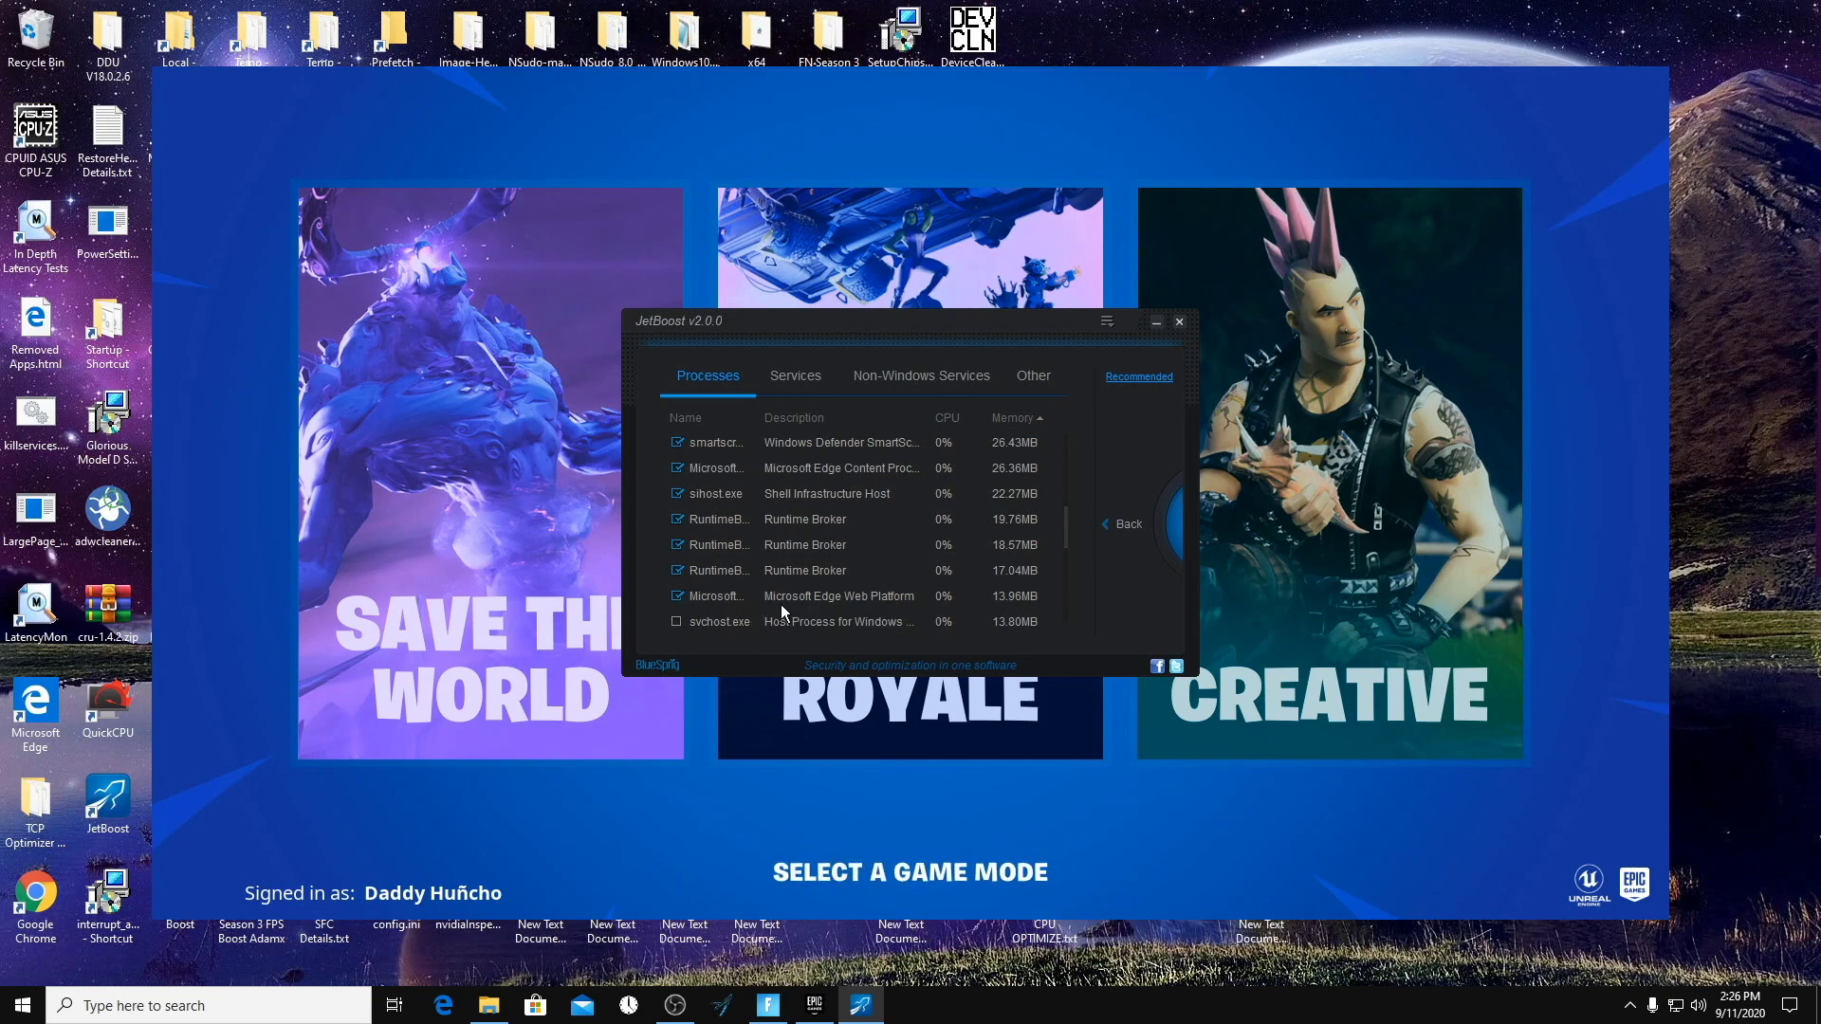
pyautogui.scroll(-2, 768, 602)
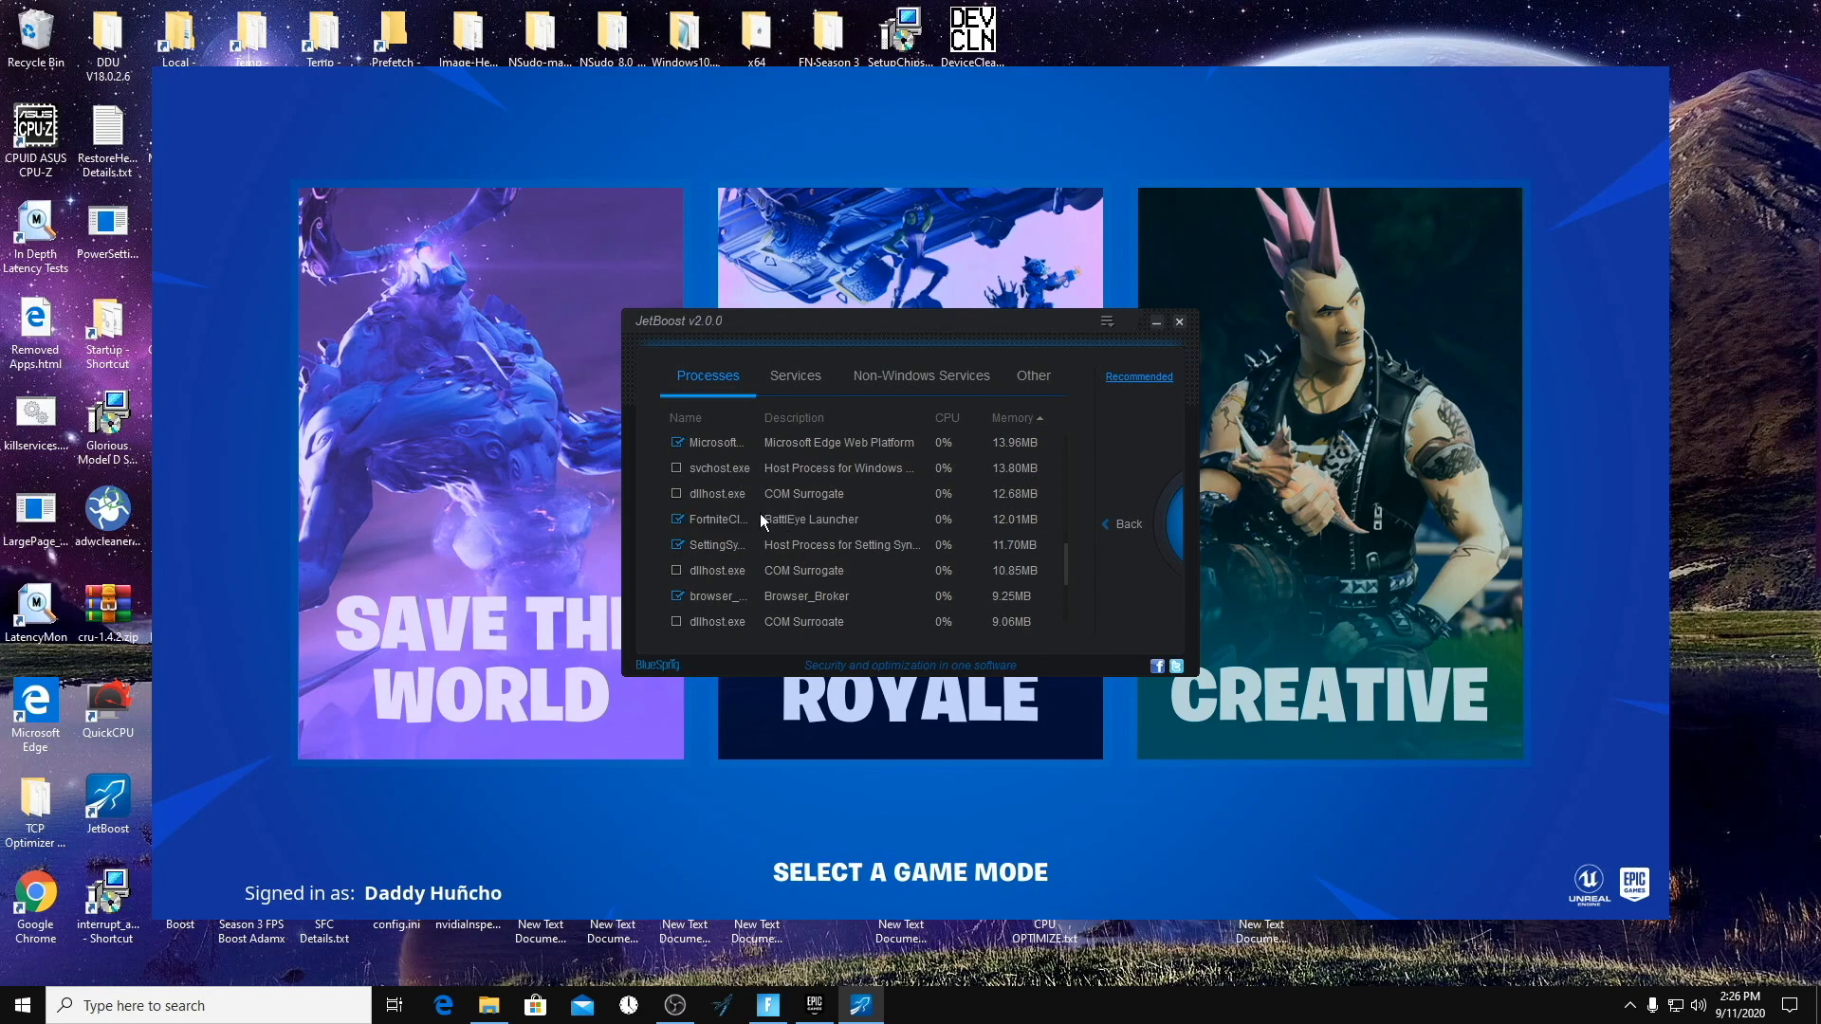
pyautogui.click(700, 546)
pyautogui.scroll(-3, 757, 597)
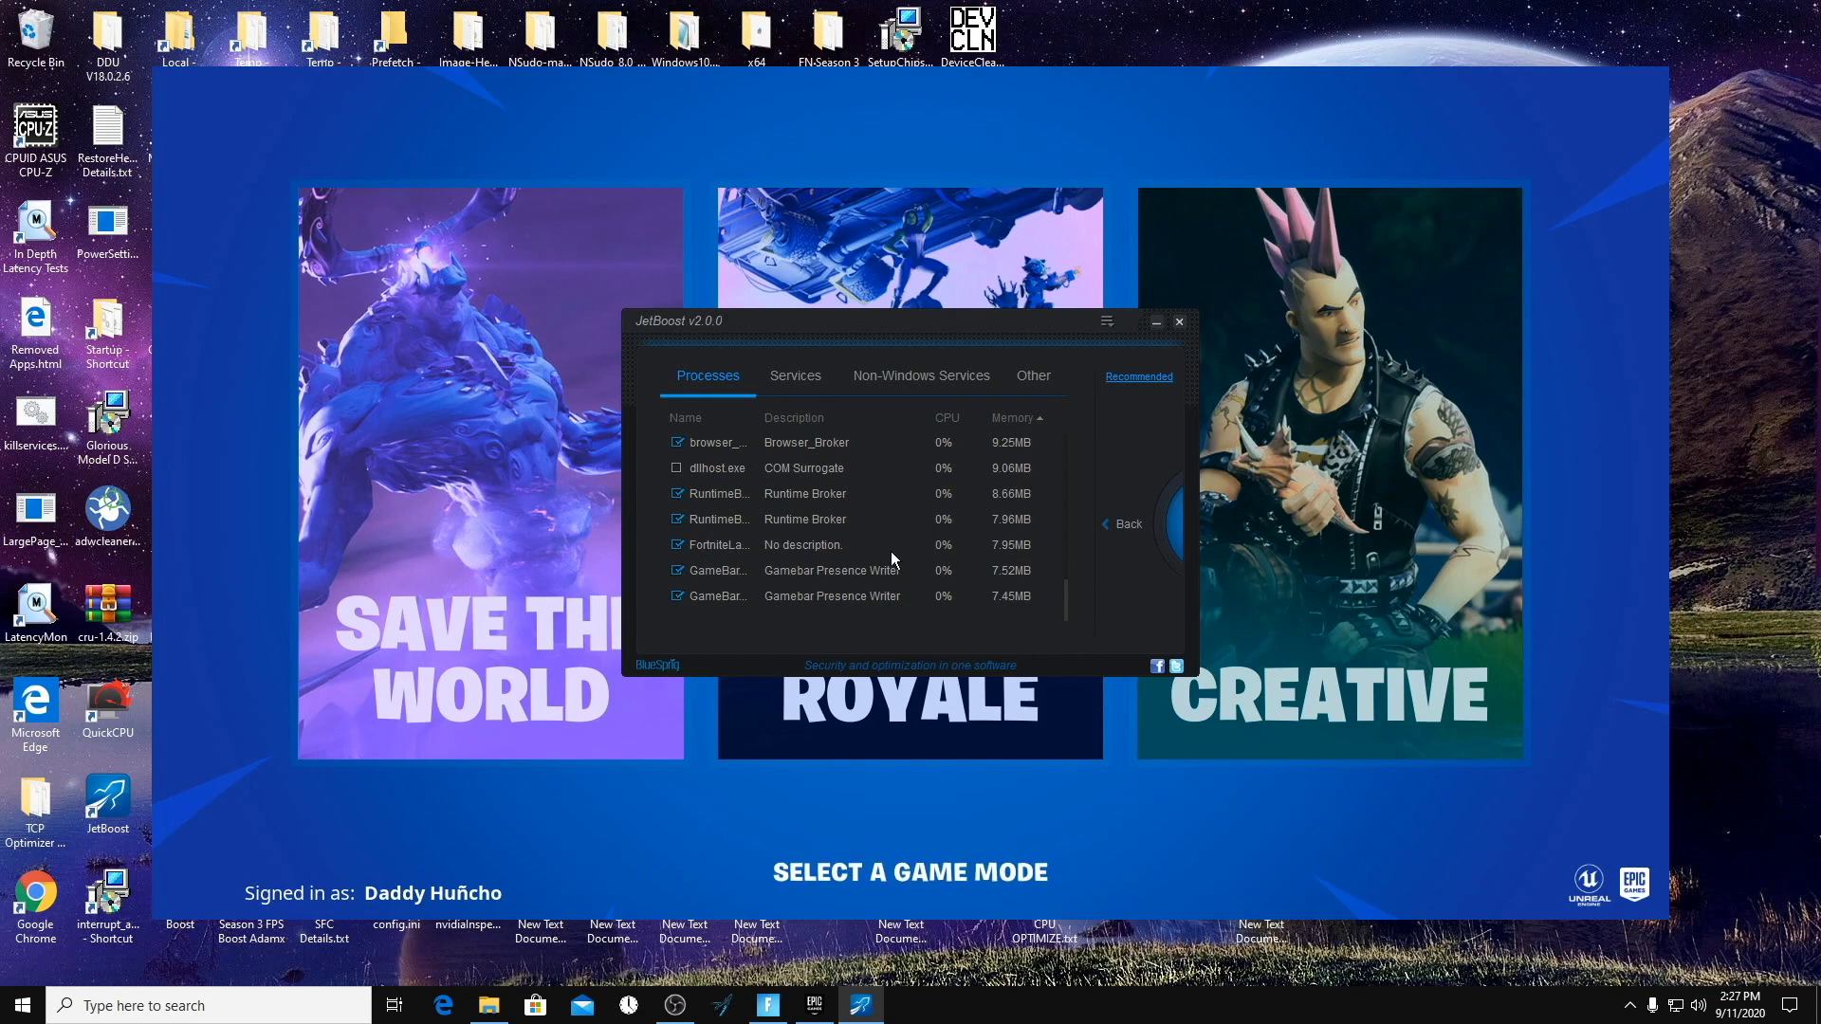
pyautogui.click(802, 377)
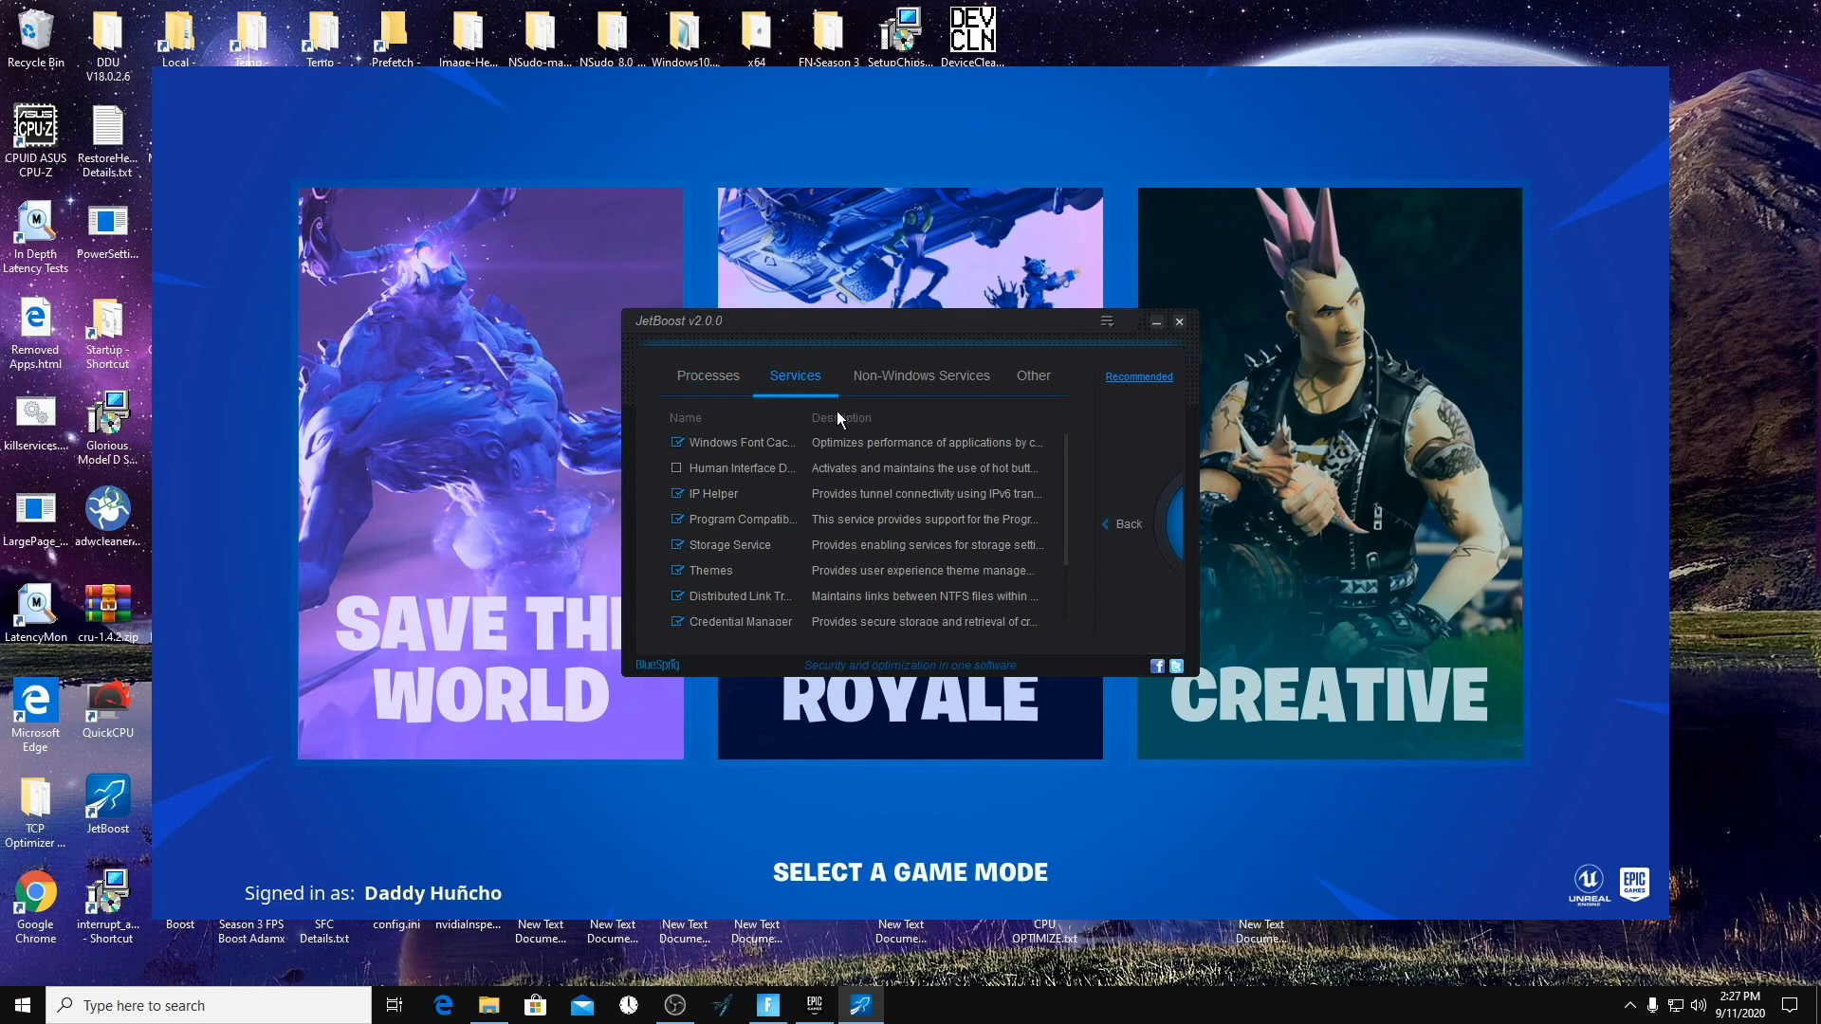
# Scroll through JetBoost's Windows services, then switch to the Non-Windows Services list.
pyautogui.scroll(-1, 756, 589)
pyautogui.scroll(1, 756, 588)
pyautogui.click(887, 384)
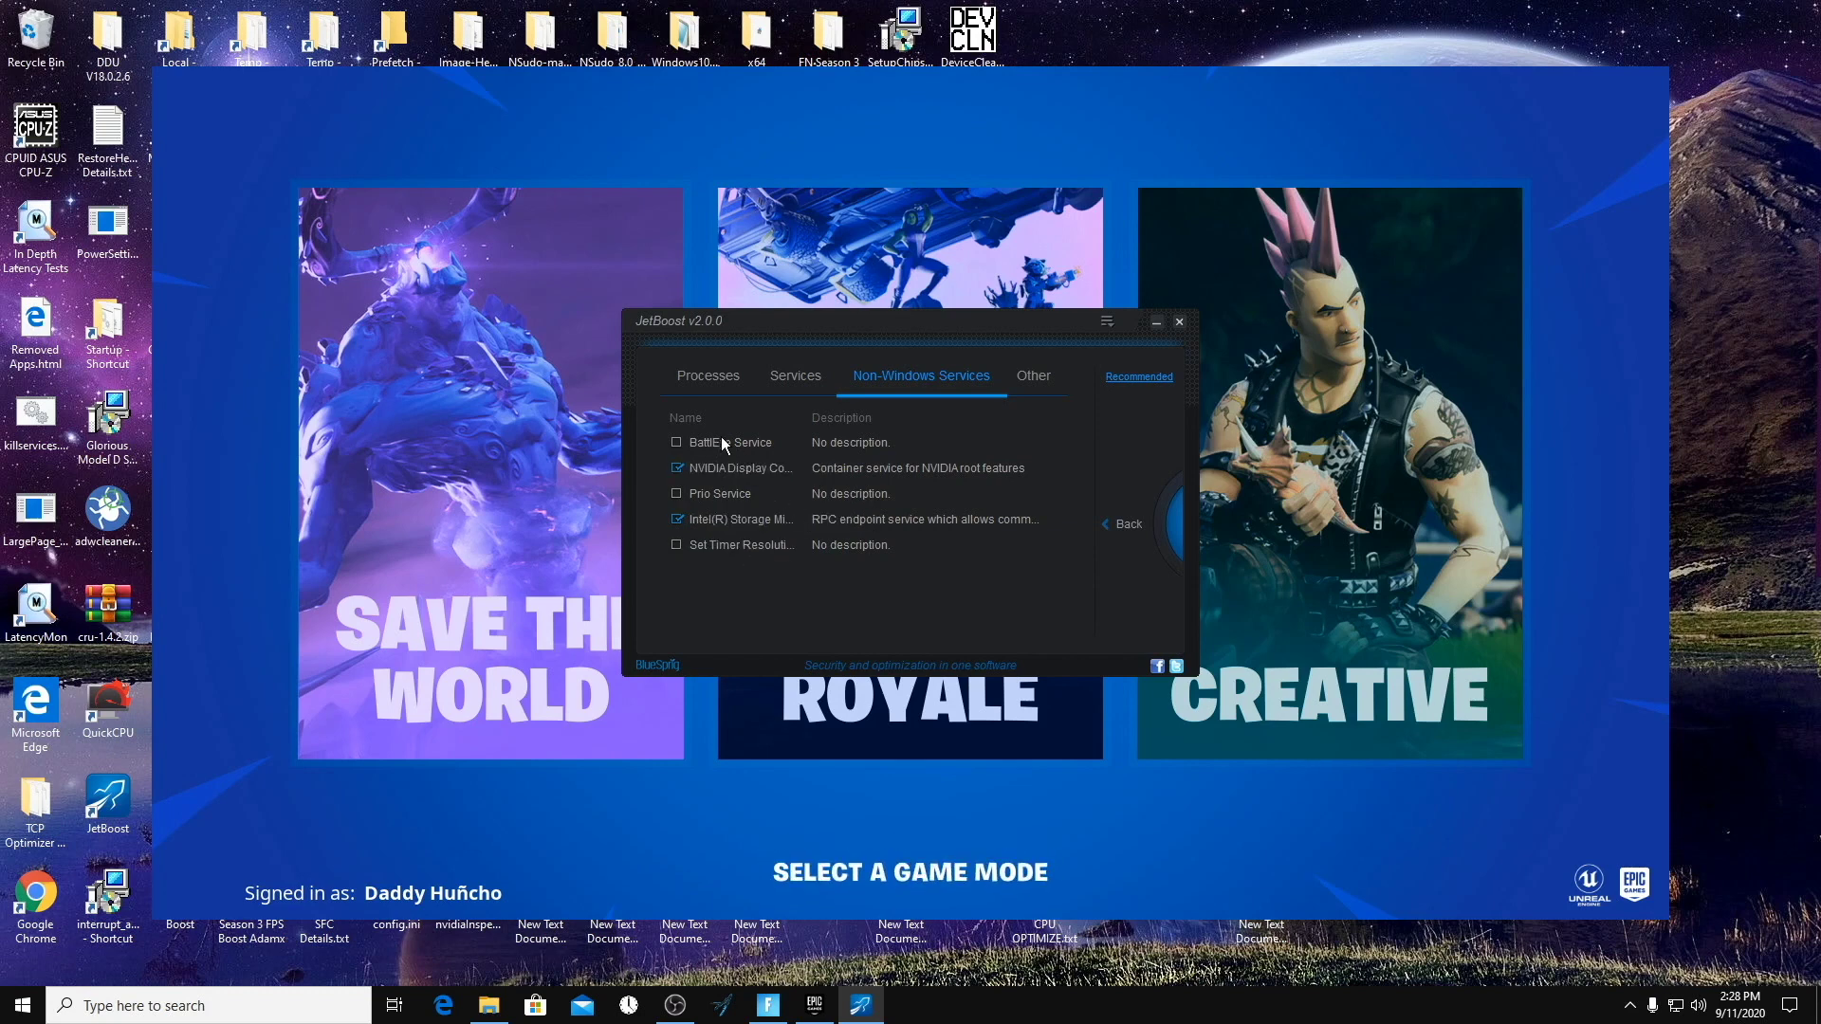
# Keep Disable automatic update ticked under Other, then Boost, stopping 11 processes and 10 services.
pyautogui.click(1034, 380)
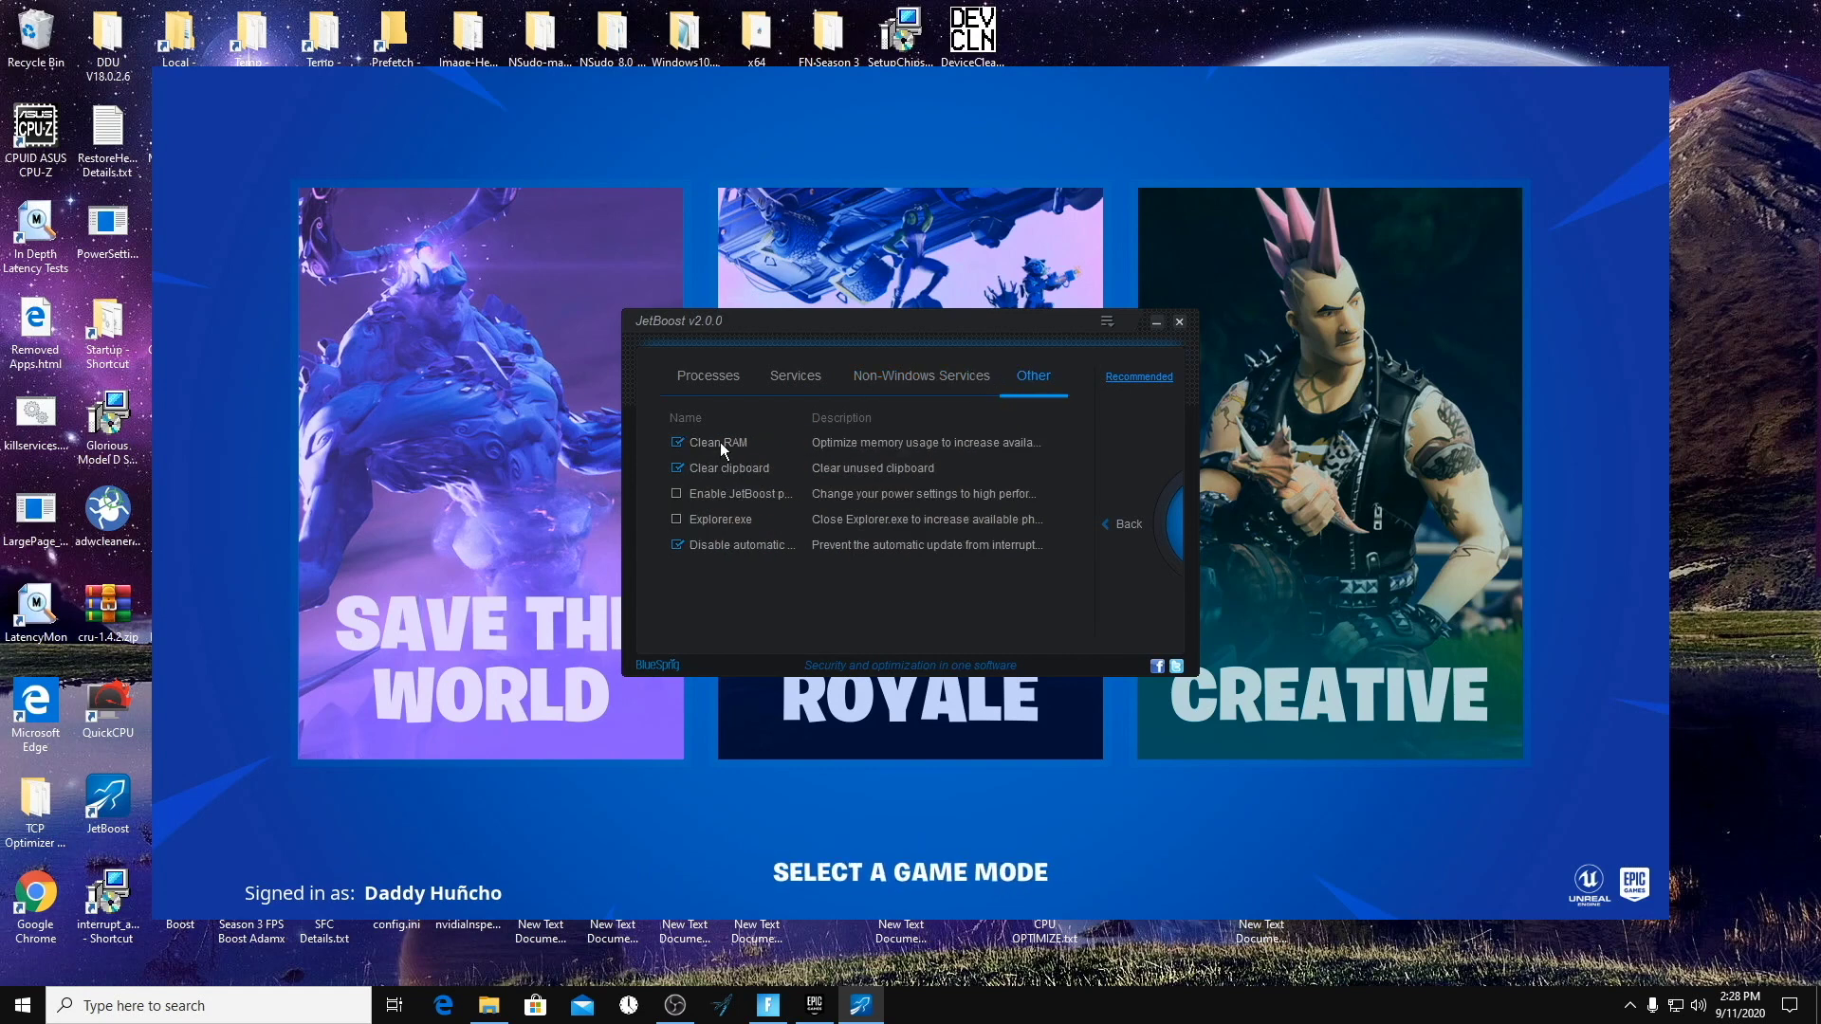
pyautogui.click(695, 550)
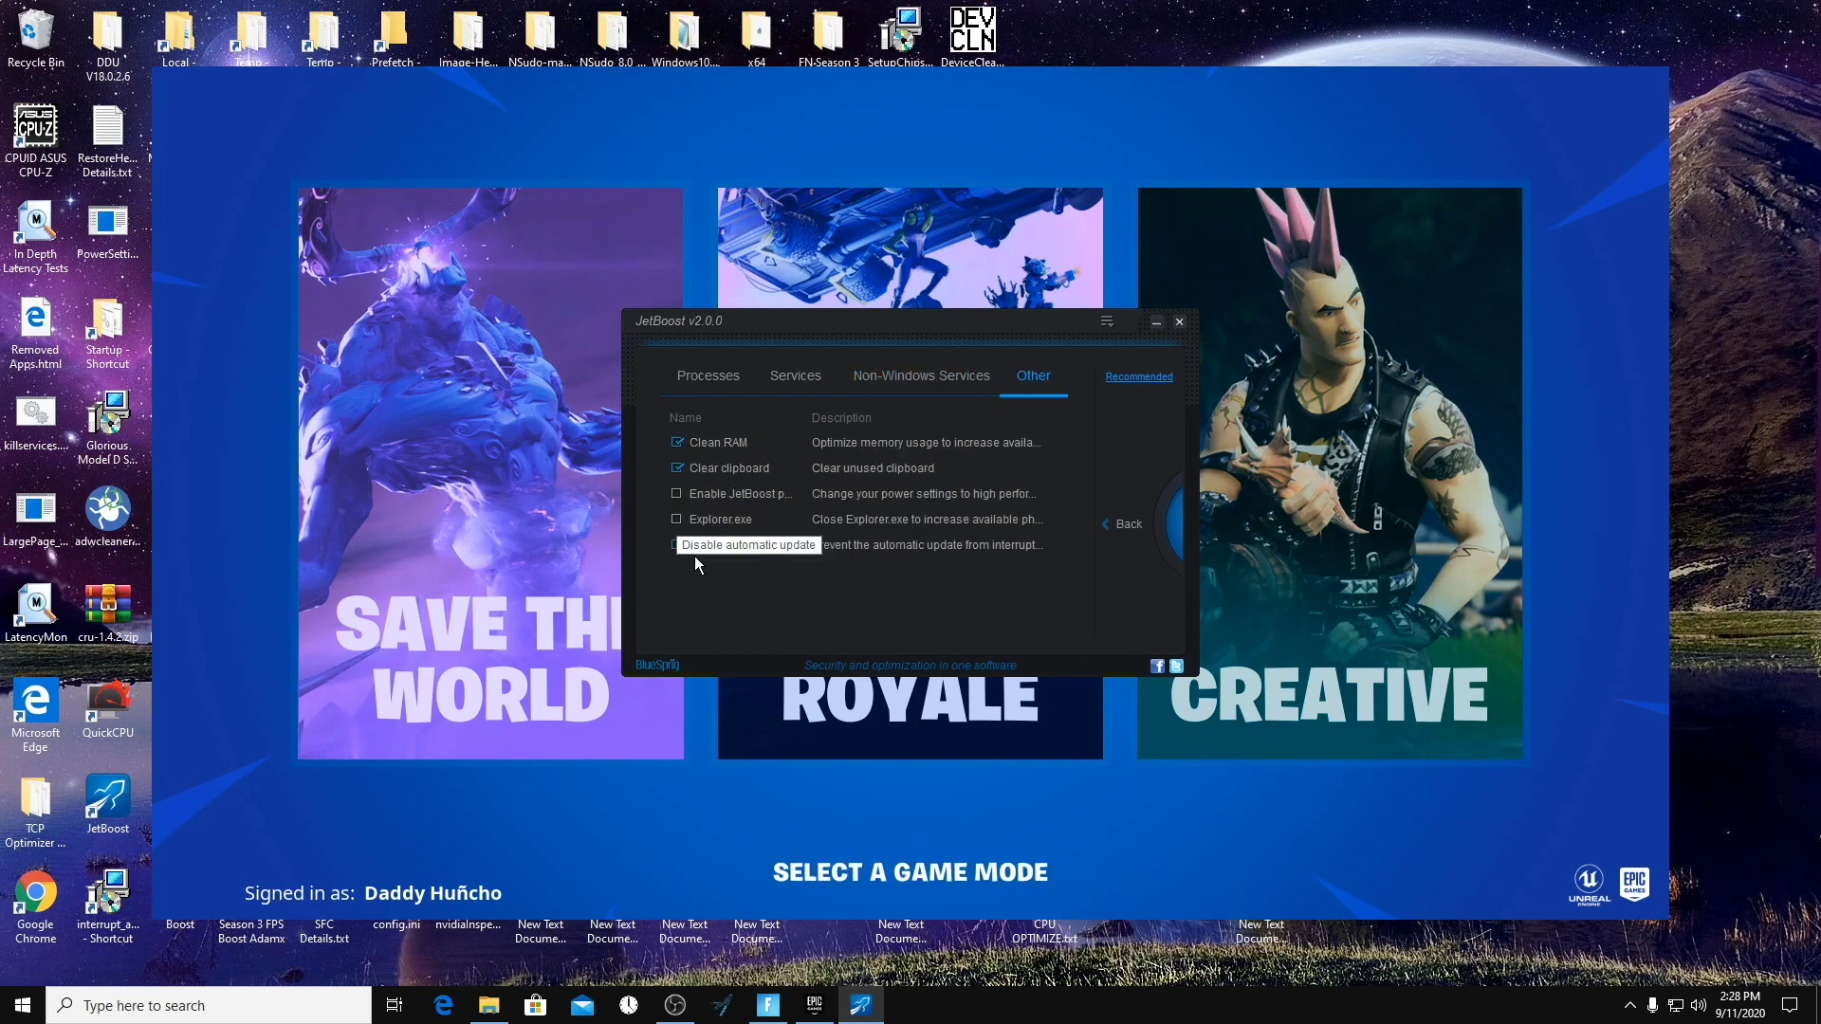
pyautogui.click(776, 548)
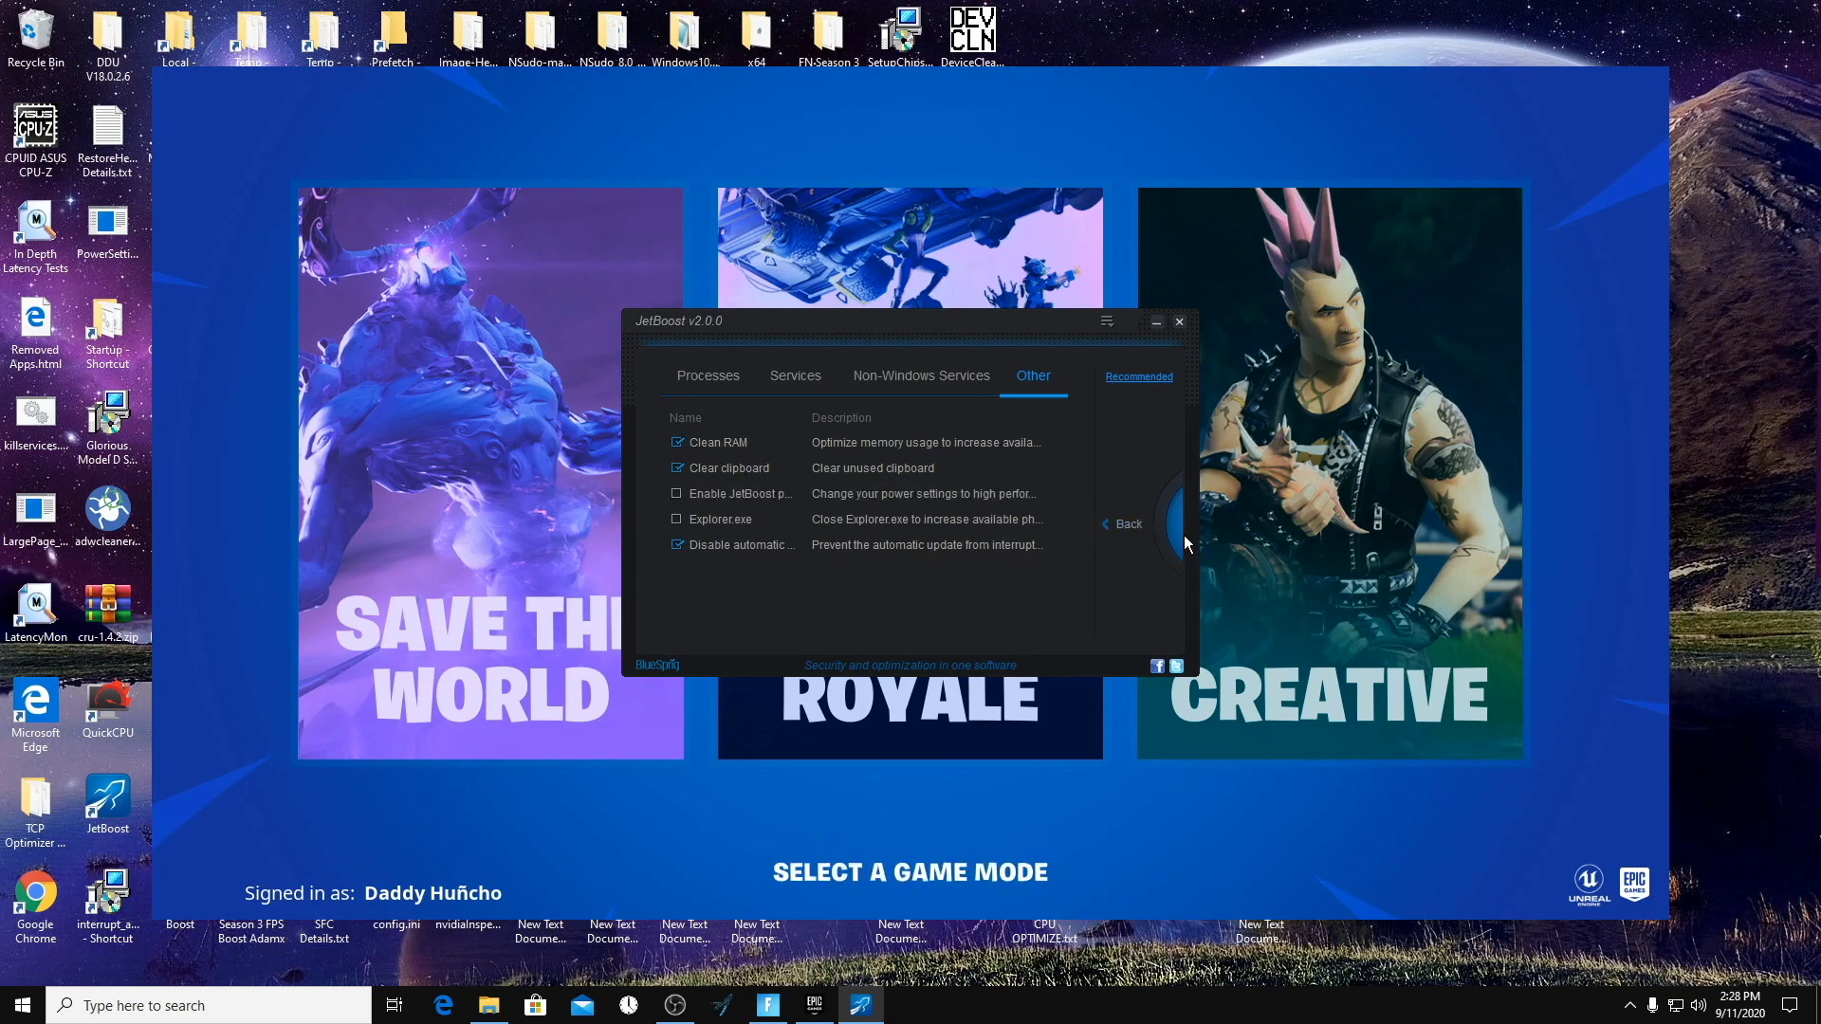
pyautogui.click(1125, 524)
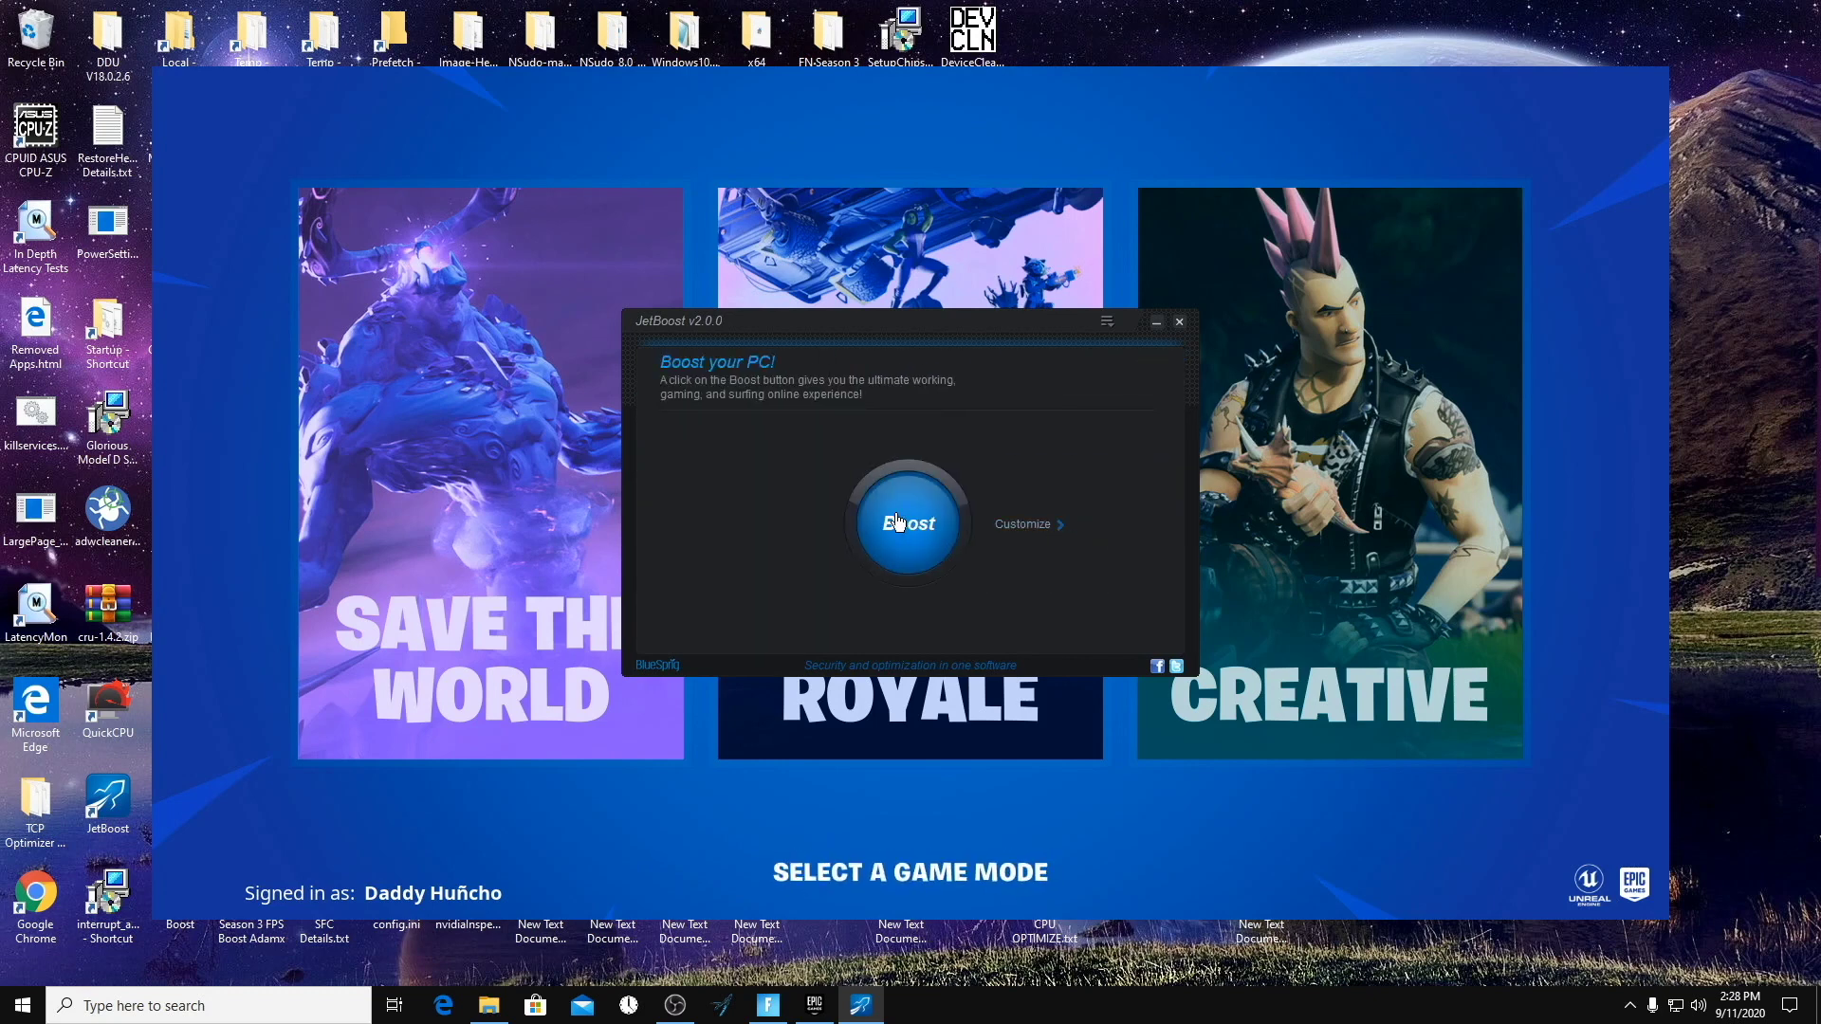
pyautogui.click(898, 520)
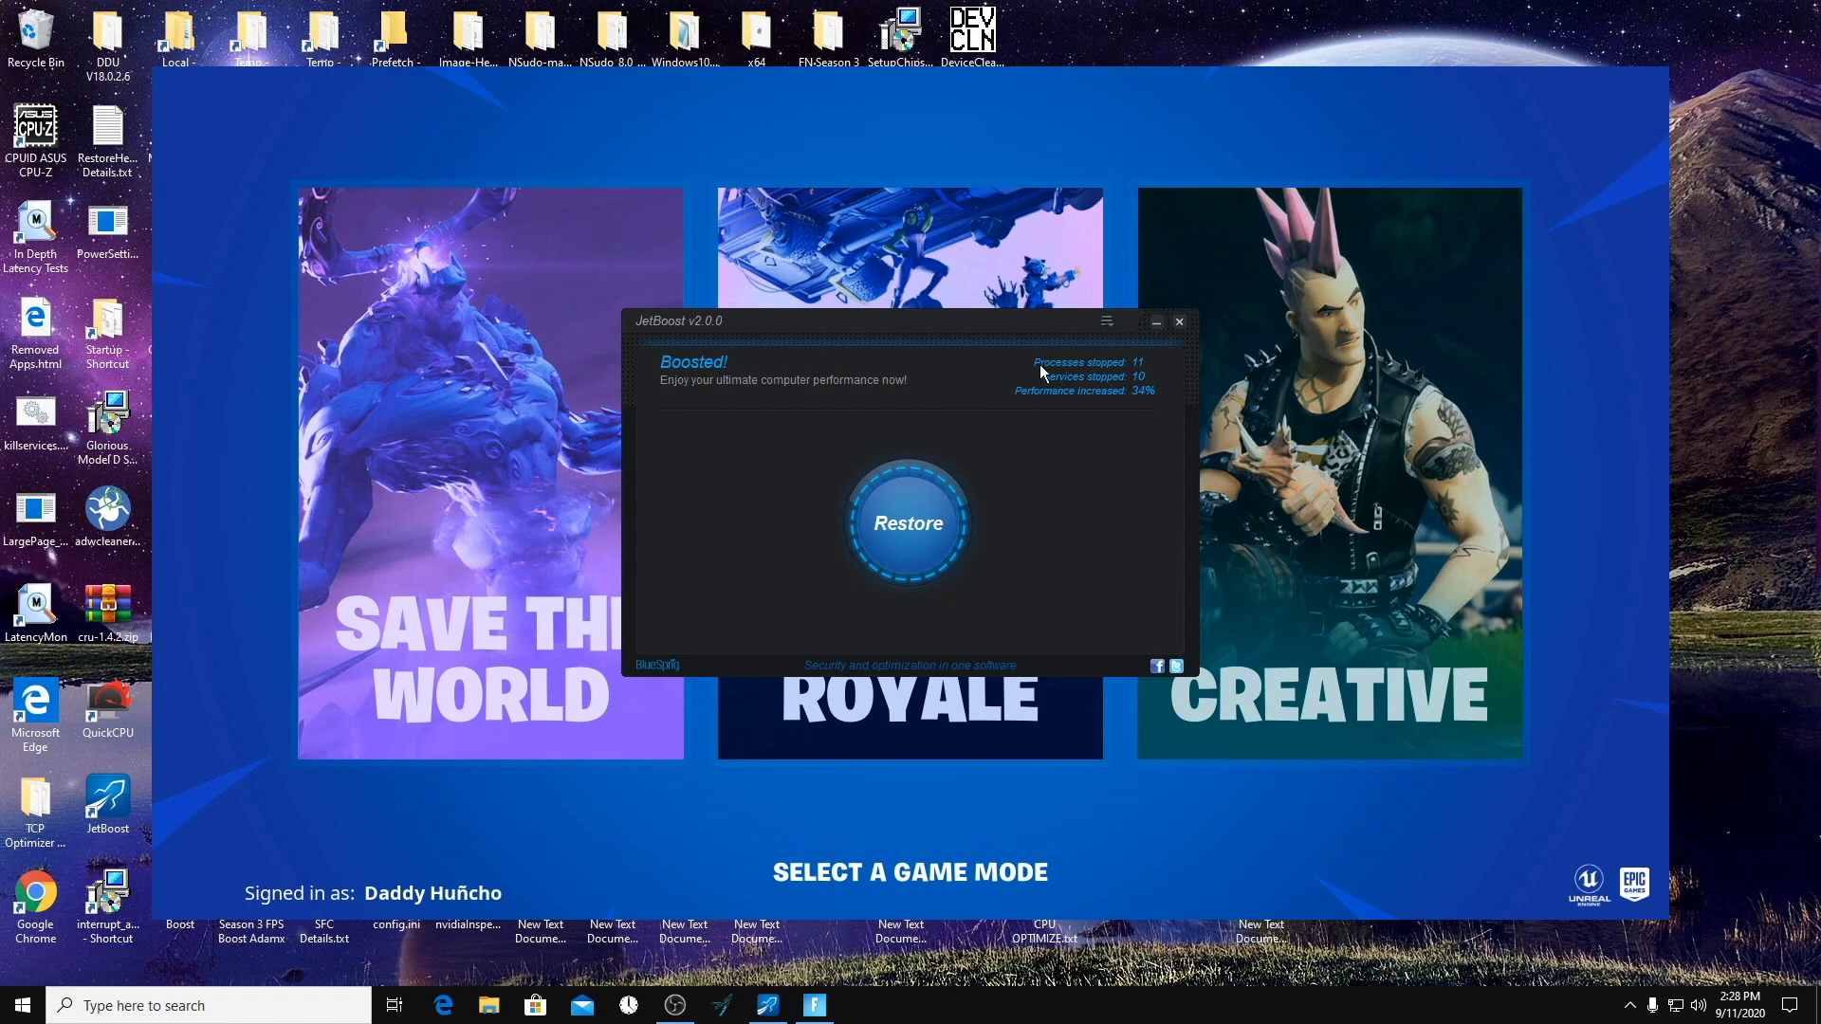
pyautogui.click(1157, 324)
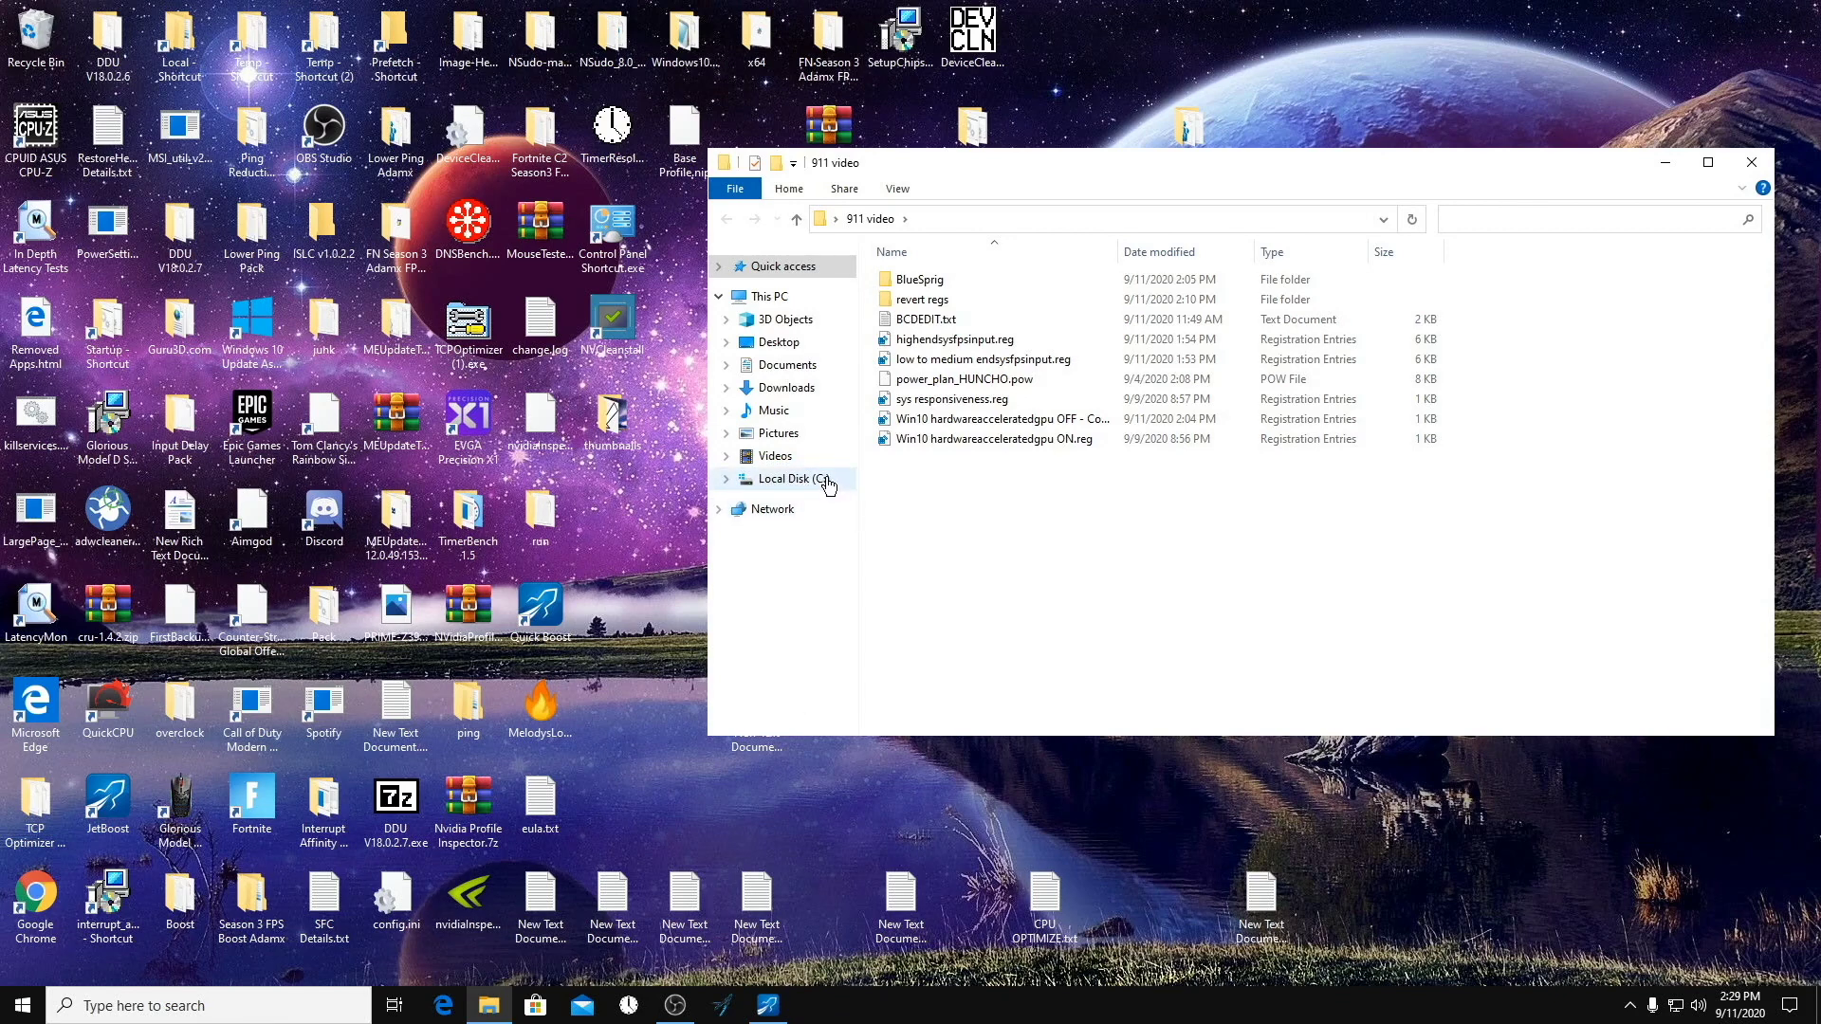
# Open powerplan.txt in Notepad to show its powercfg /import command for power_plan_HUNCHO.pow.
pyautogui.click(826, 482)
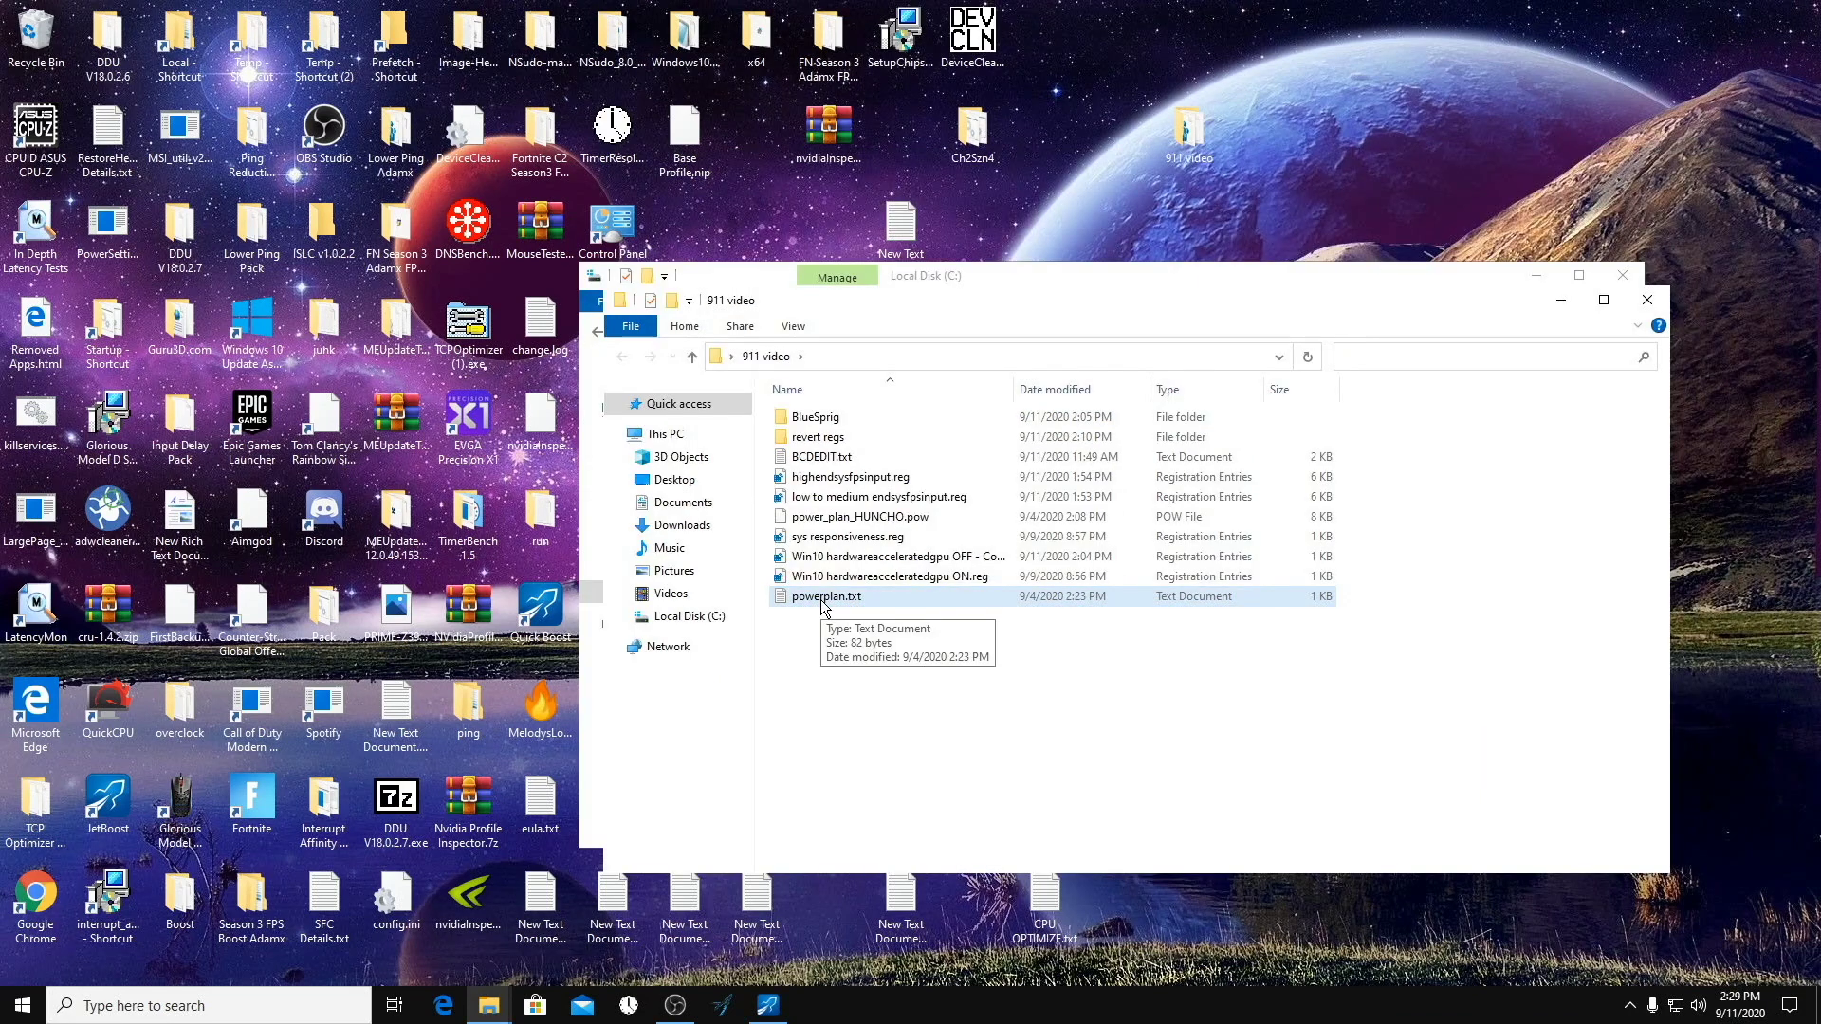
pyautogui.doubleClick(823, 598)
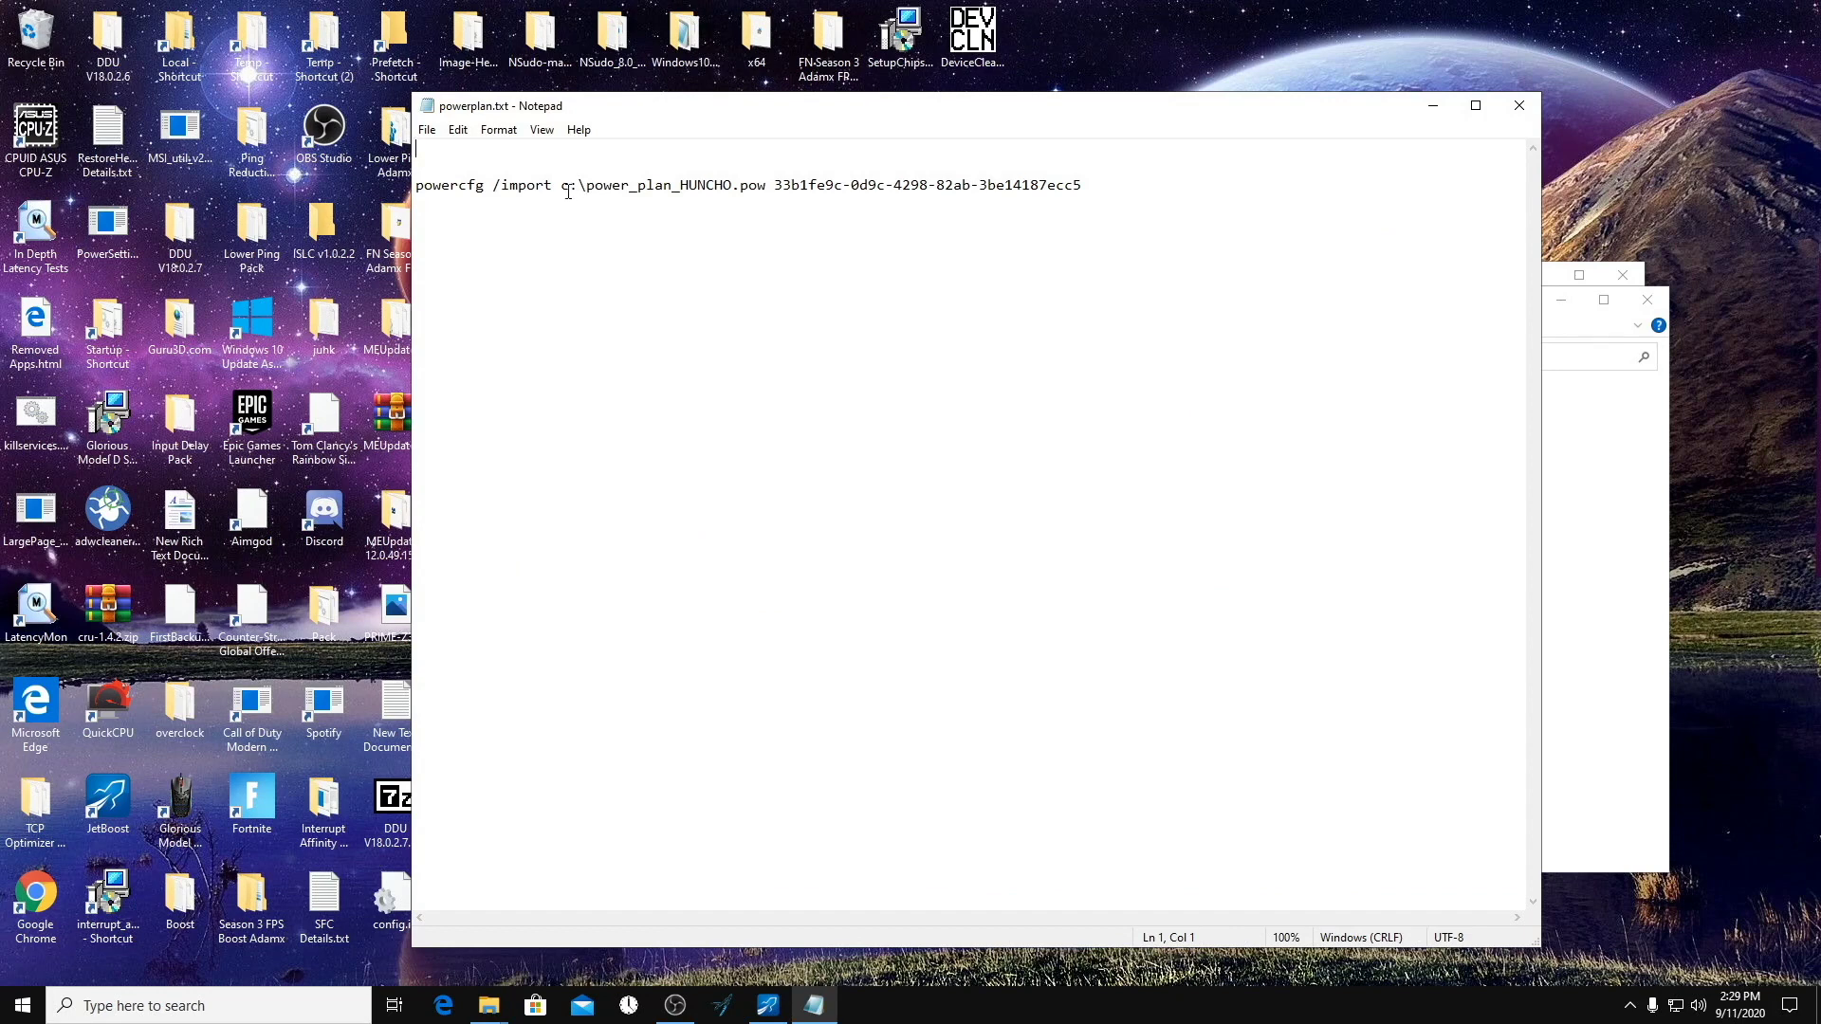
# Select and copy the full powercfg /import command line in Notepad.
pyautogui.moveTo(560, 187); pyautogui.dragTo(570, 195)
pyautogui.click(578, 188)
pyautogui.moveTo(1137, 188); pyautogui.dragTo(413, 215)
pyautogui.hotkey('ctrl', 'c')
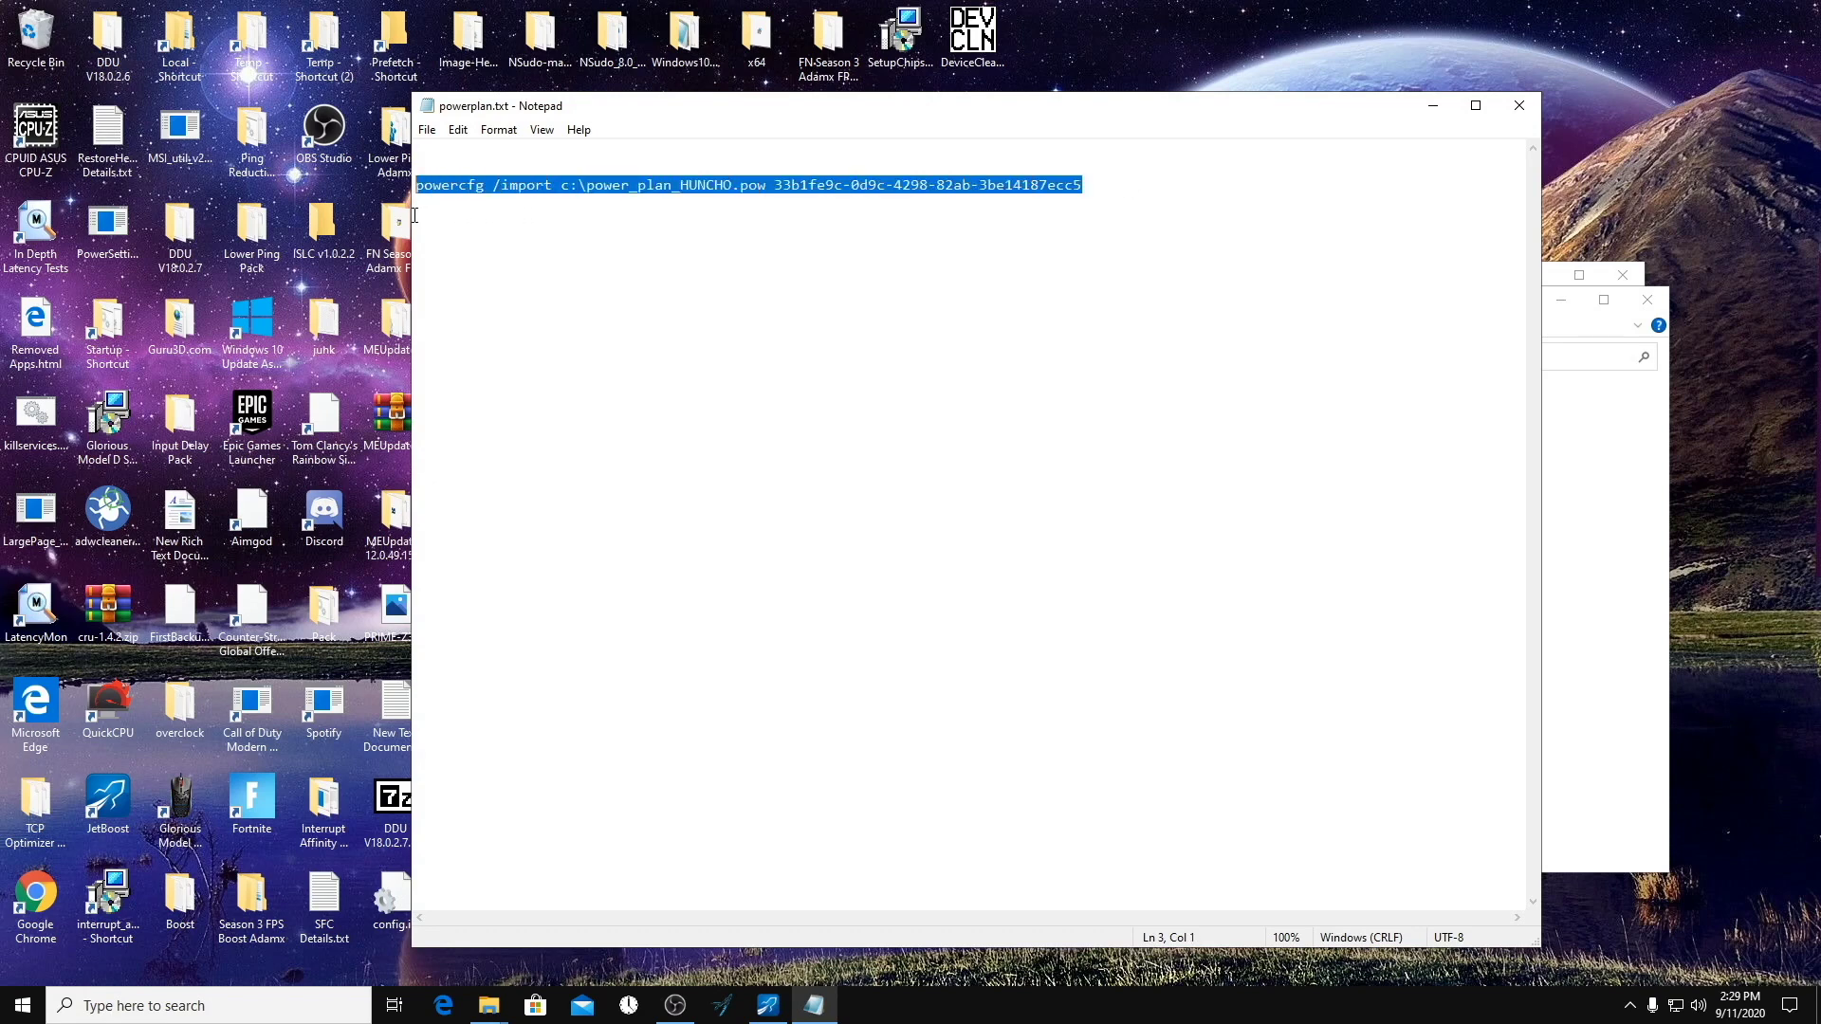
# Run the import in an admin Command Prompt; it reports the scheme GUID already exists.
pyautogui.rightClick(23, 1006)
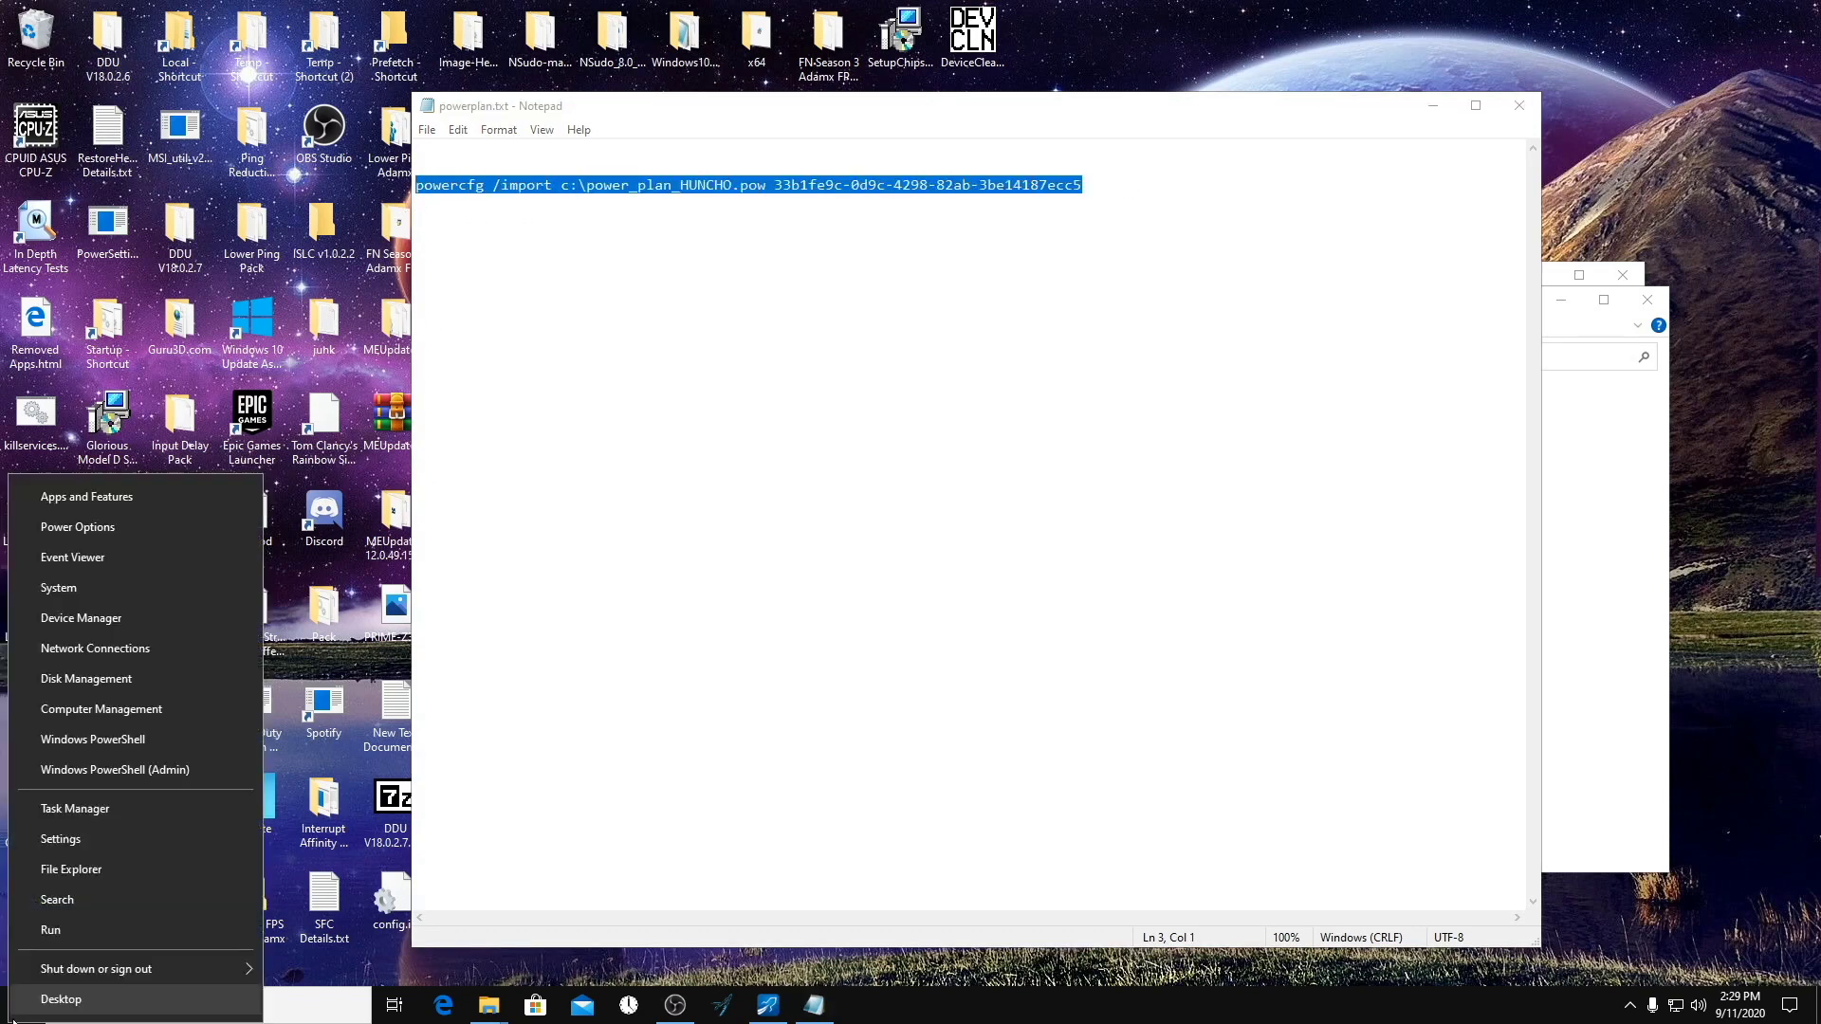
pyautogui.click(47, 931)
pyautogui.write('cmd')
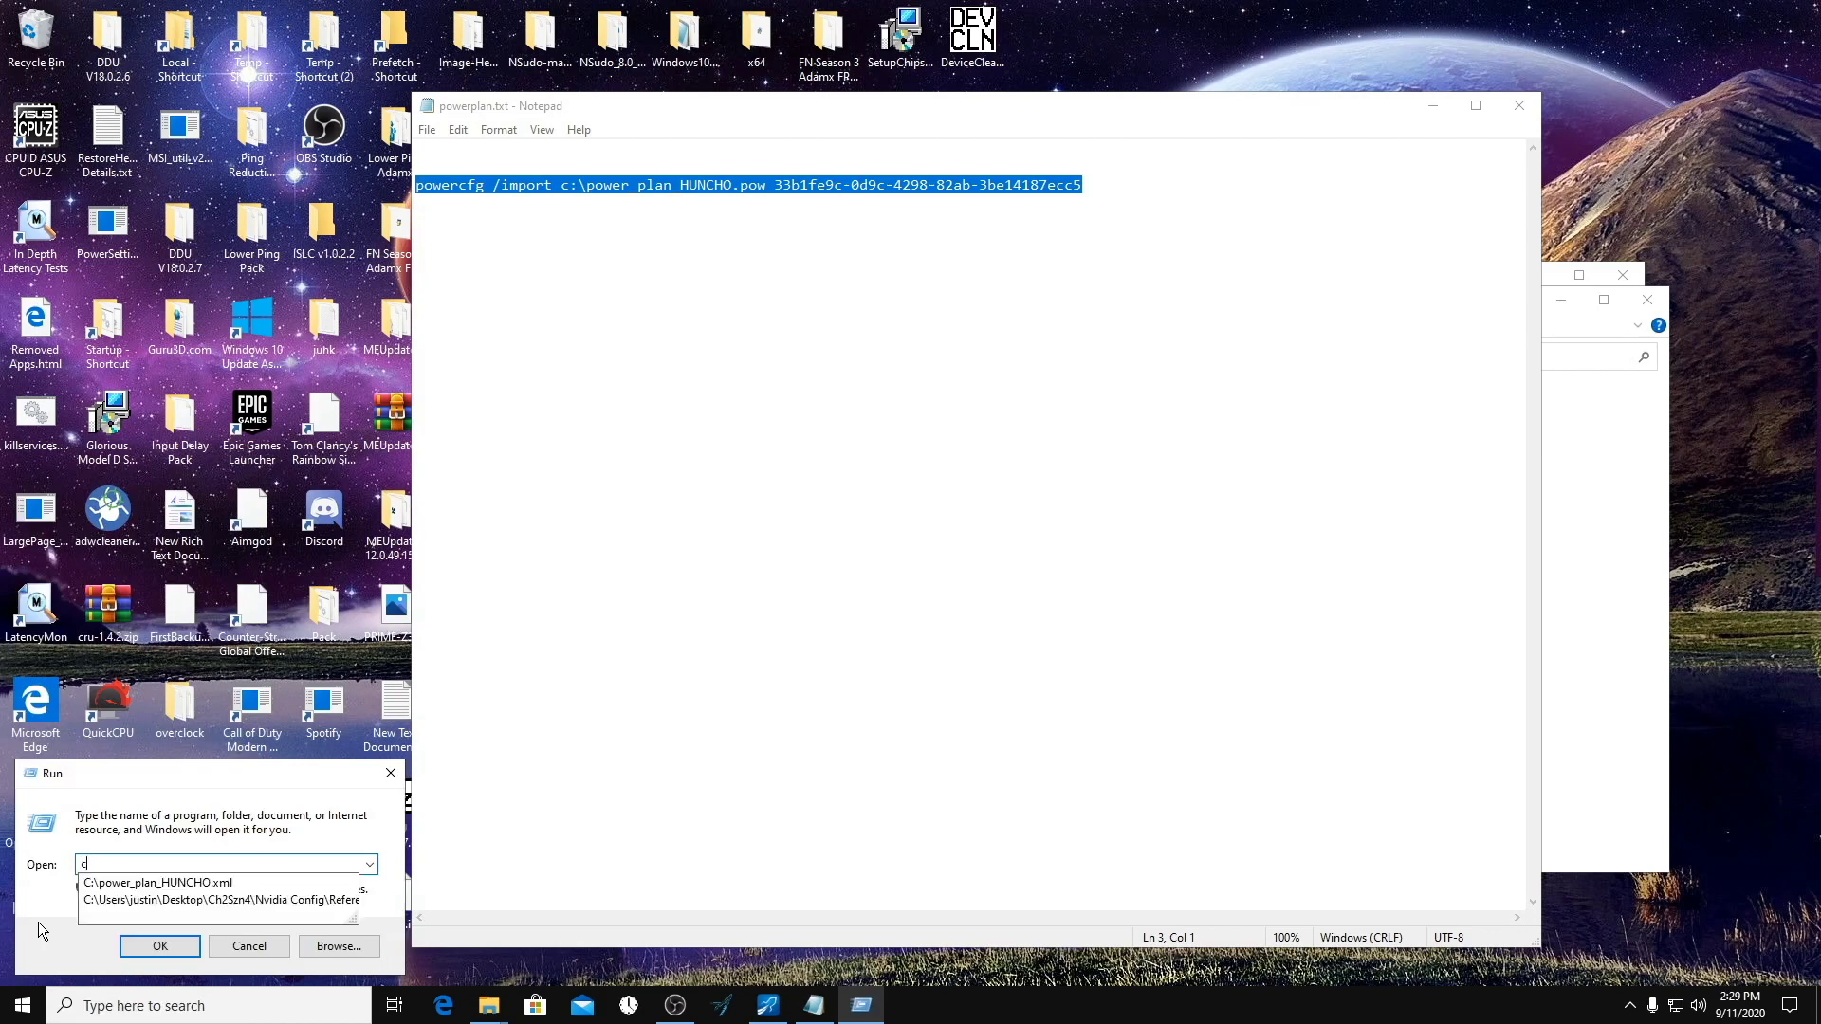
pyautogui.press('Return')
pyautogui.hotkey('ctrl', 'v')
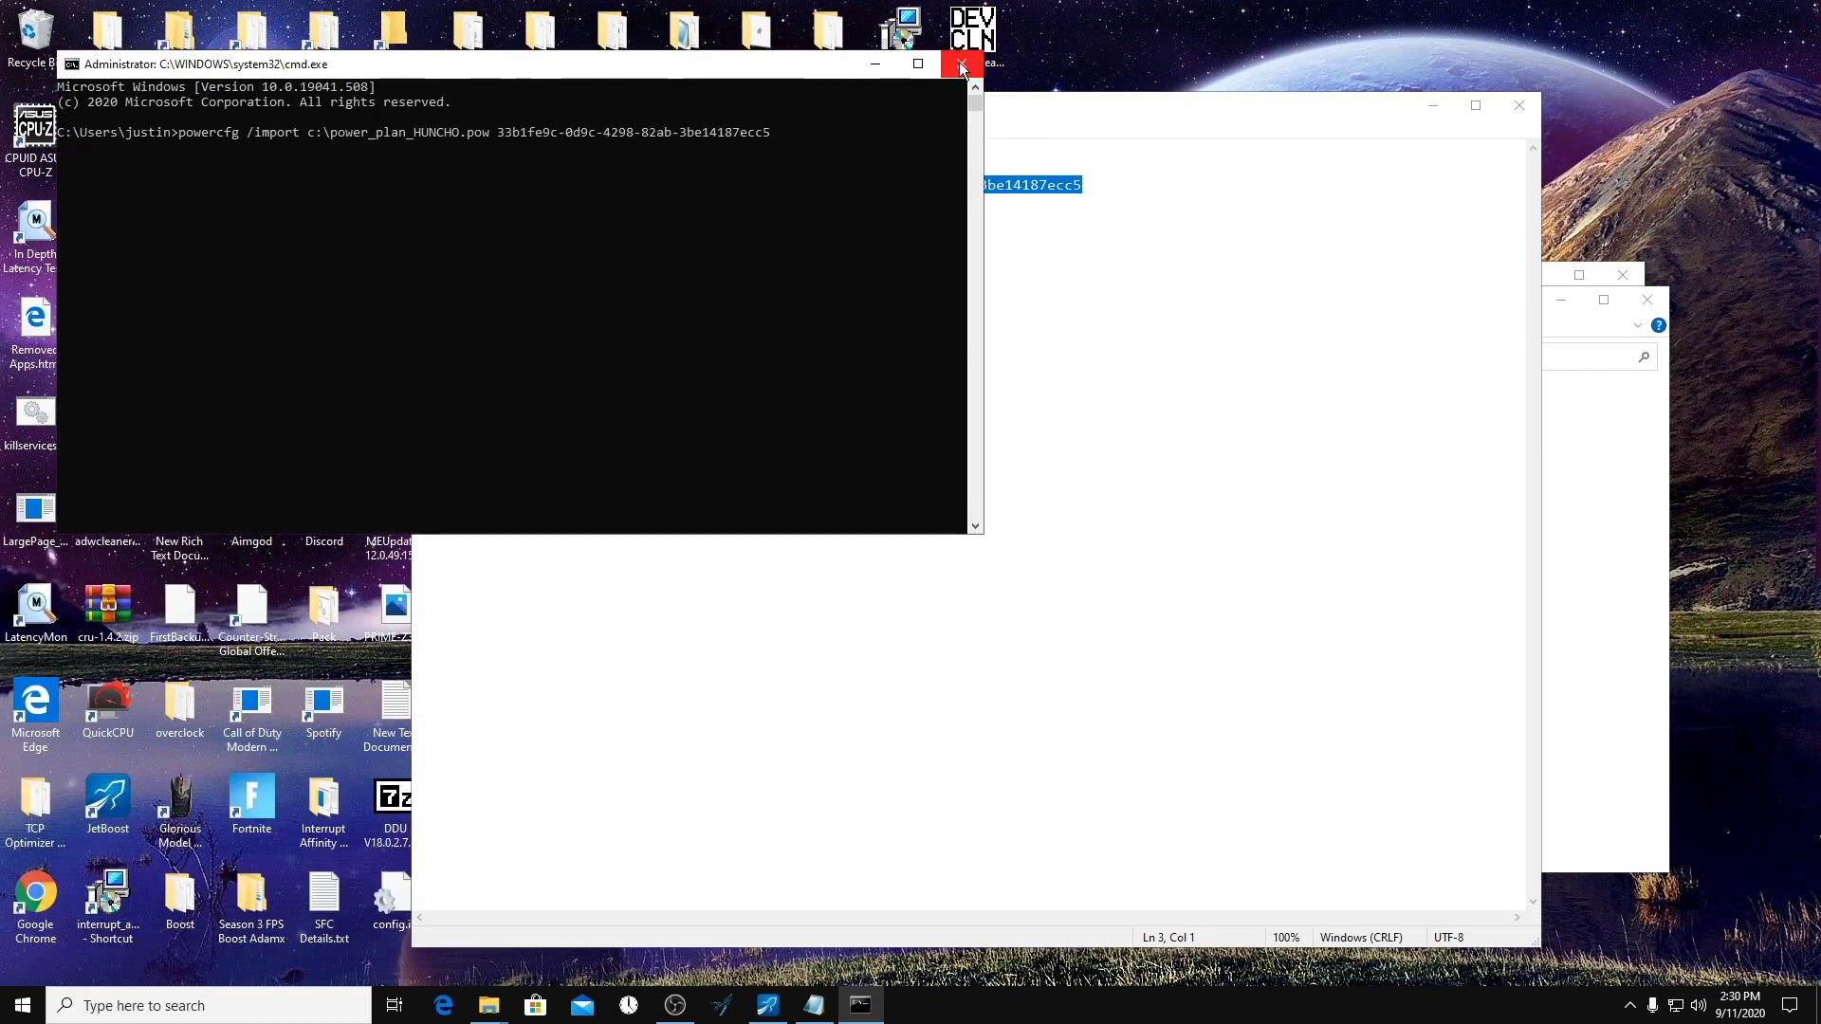
pyautogui.press('Return')
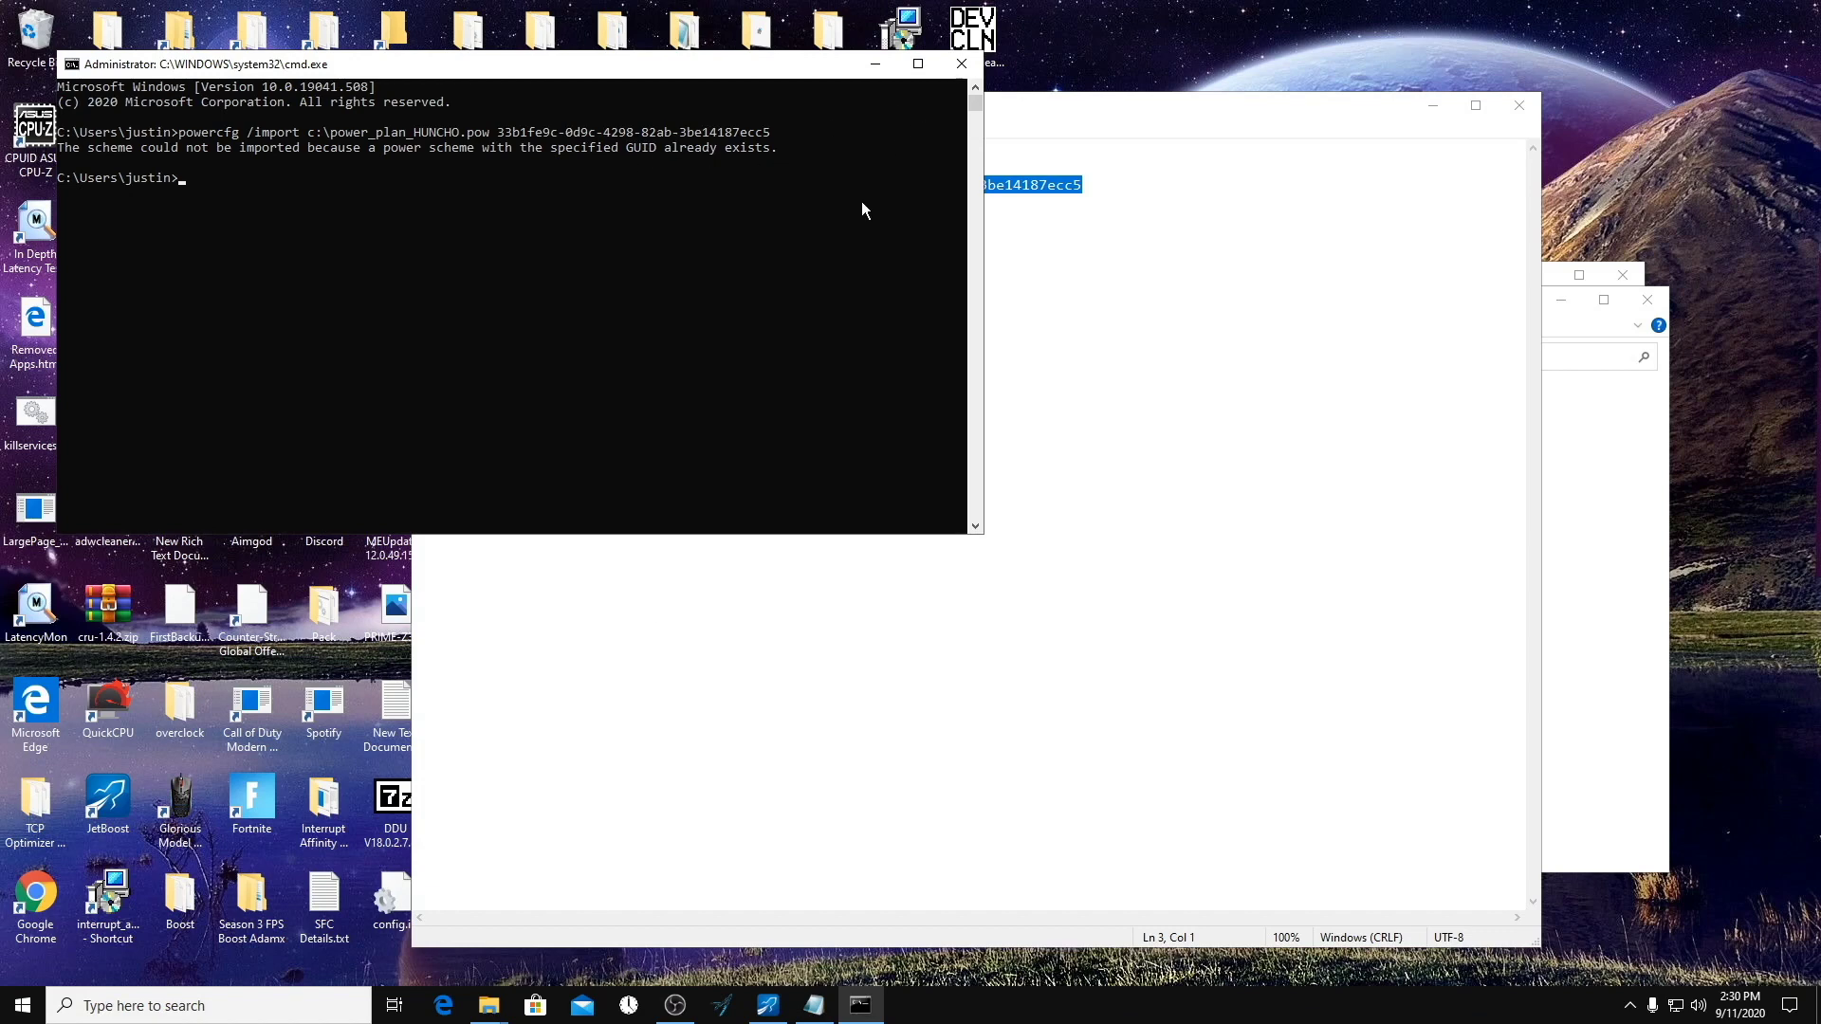
pyautogui.rightClick(23, 1005)
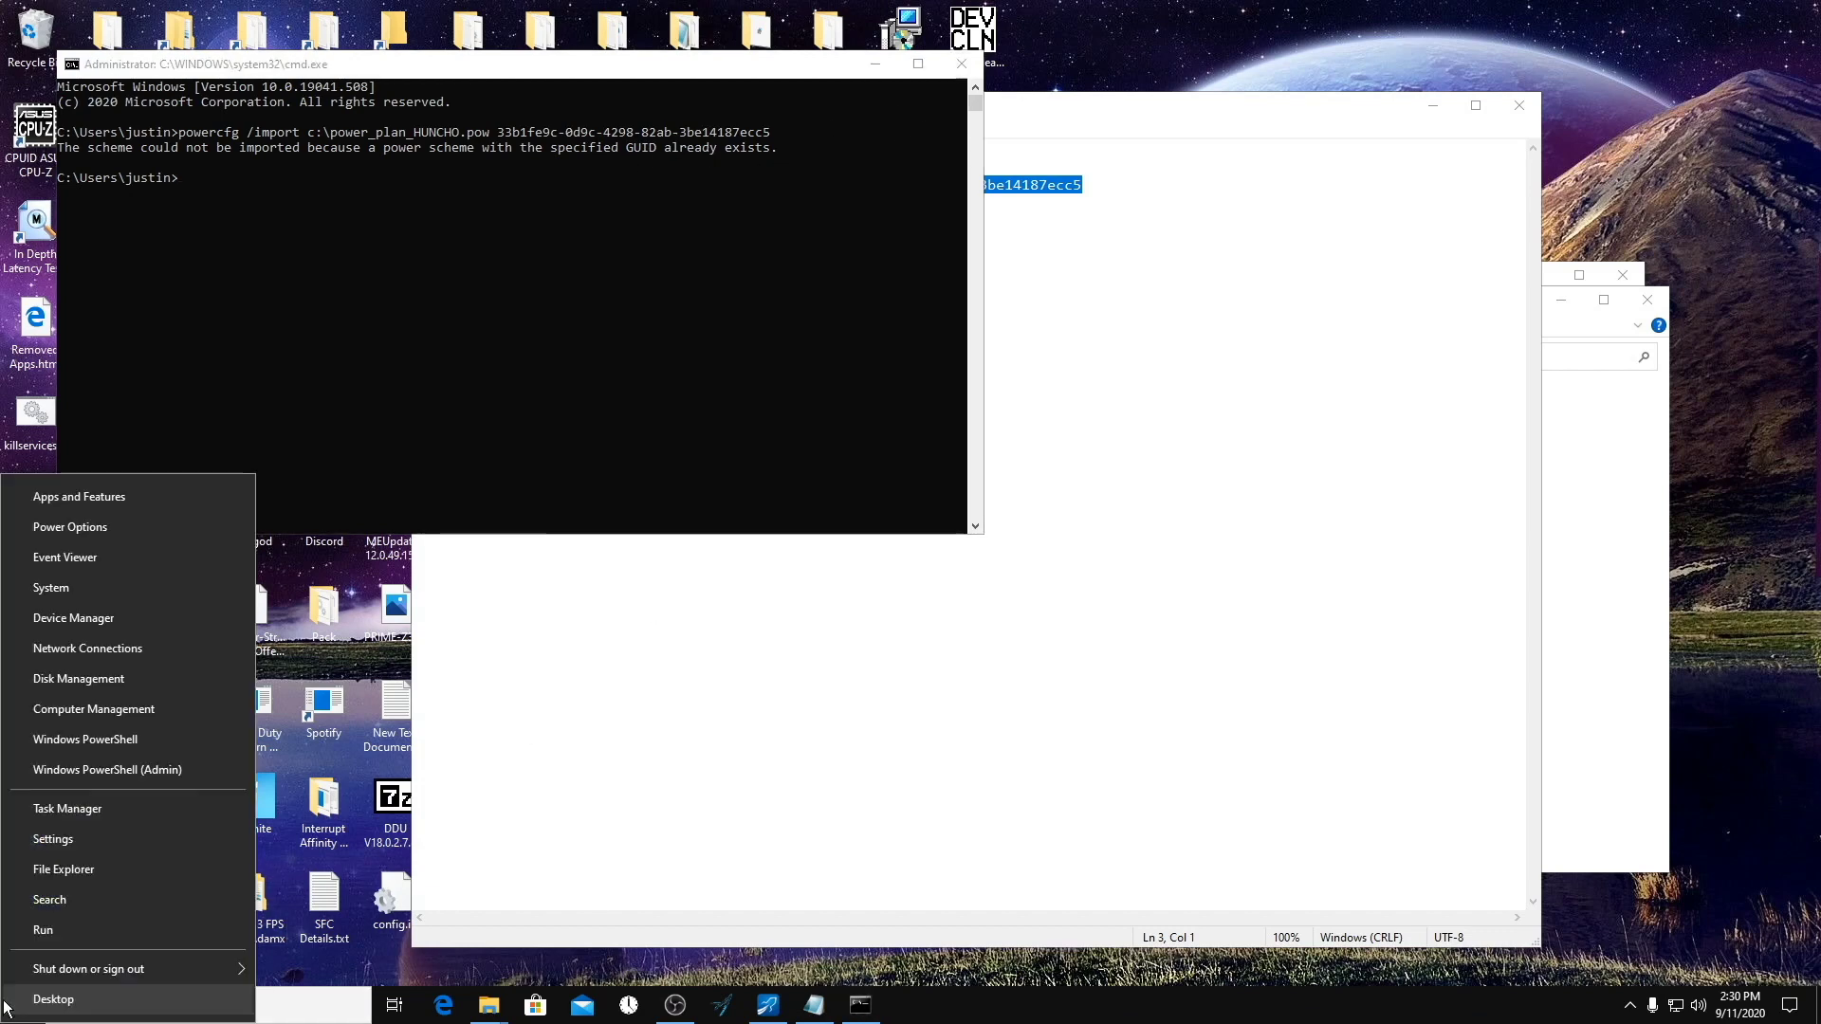
# Open Power Options from Settings > Power & sleep and expand additional plans to confirm HUNCHO.
pyautogui.click(71, 848)
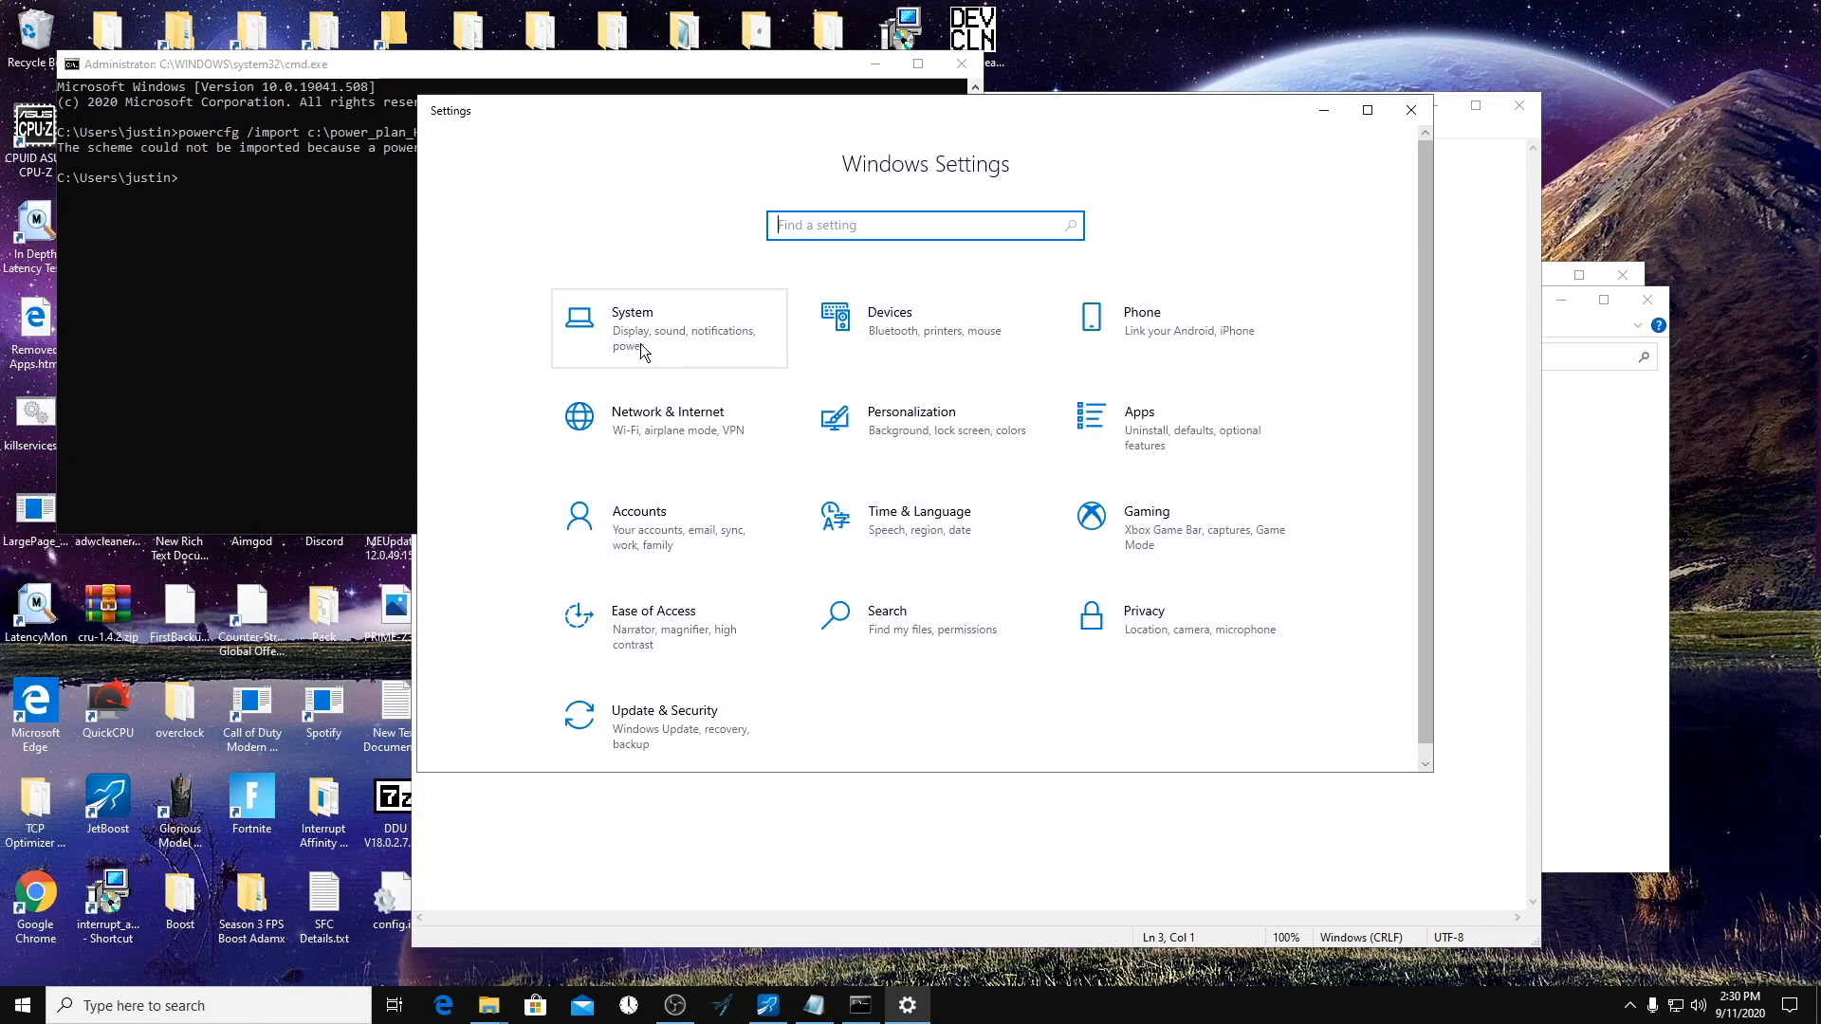
pyautogui.click(640, 343)
pyautogui.click(537, 489)
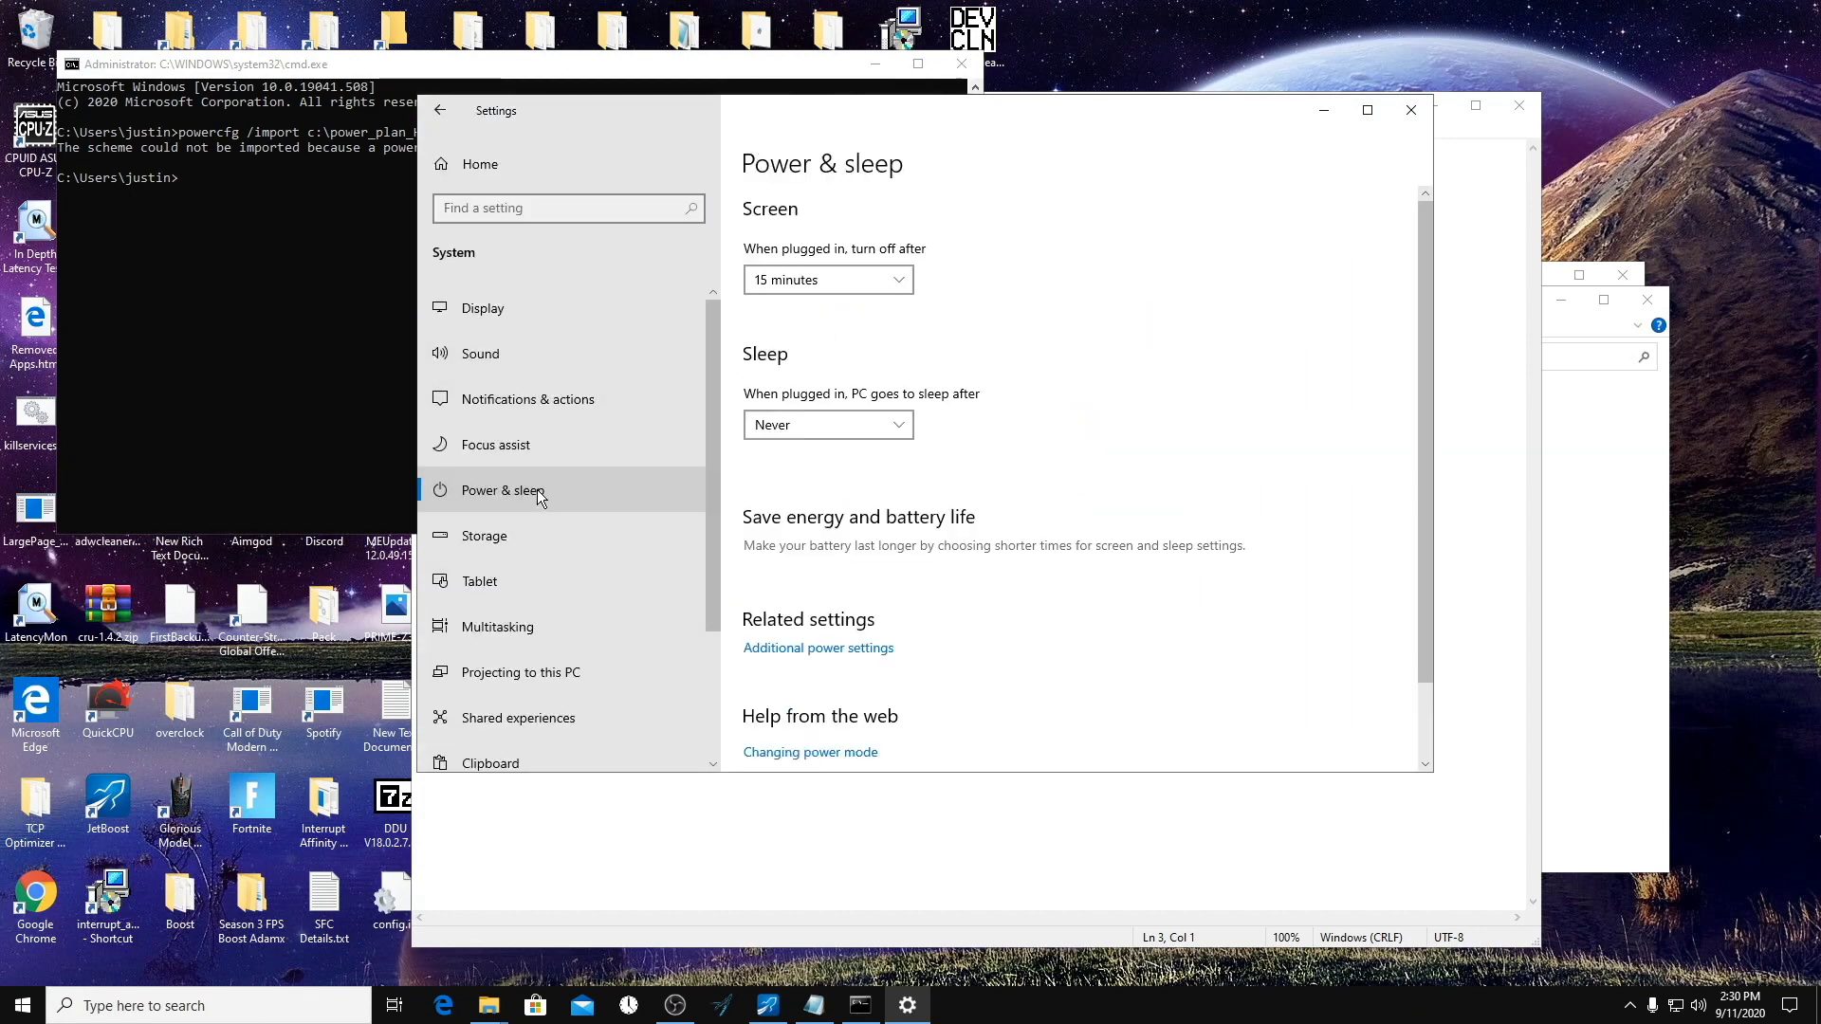
pyautogui.scroll(-3, 1004, 583)
pyautogui.click(825, 560)
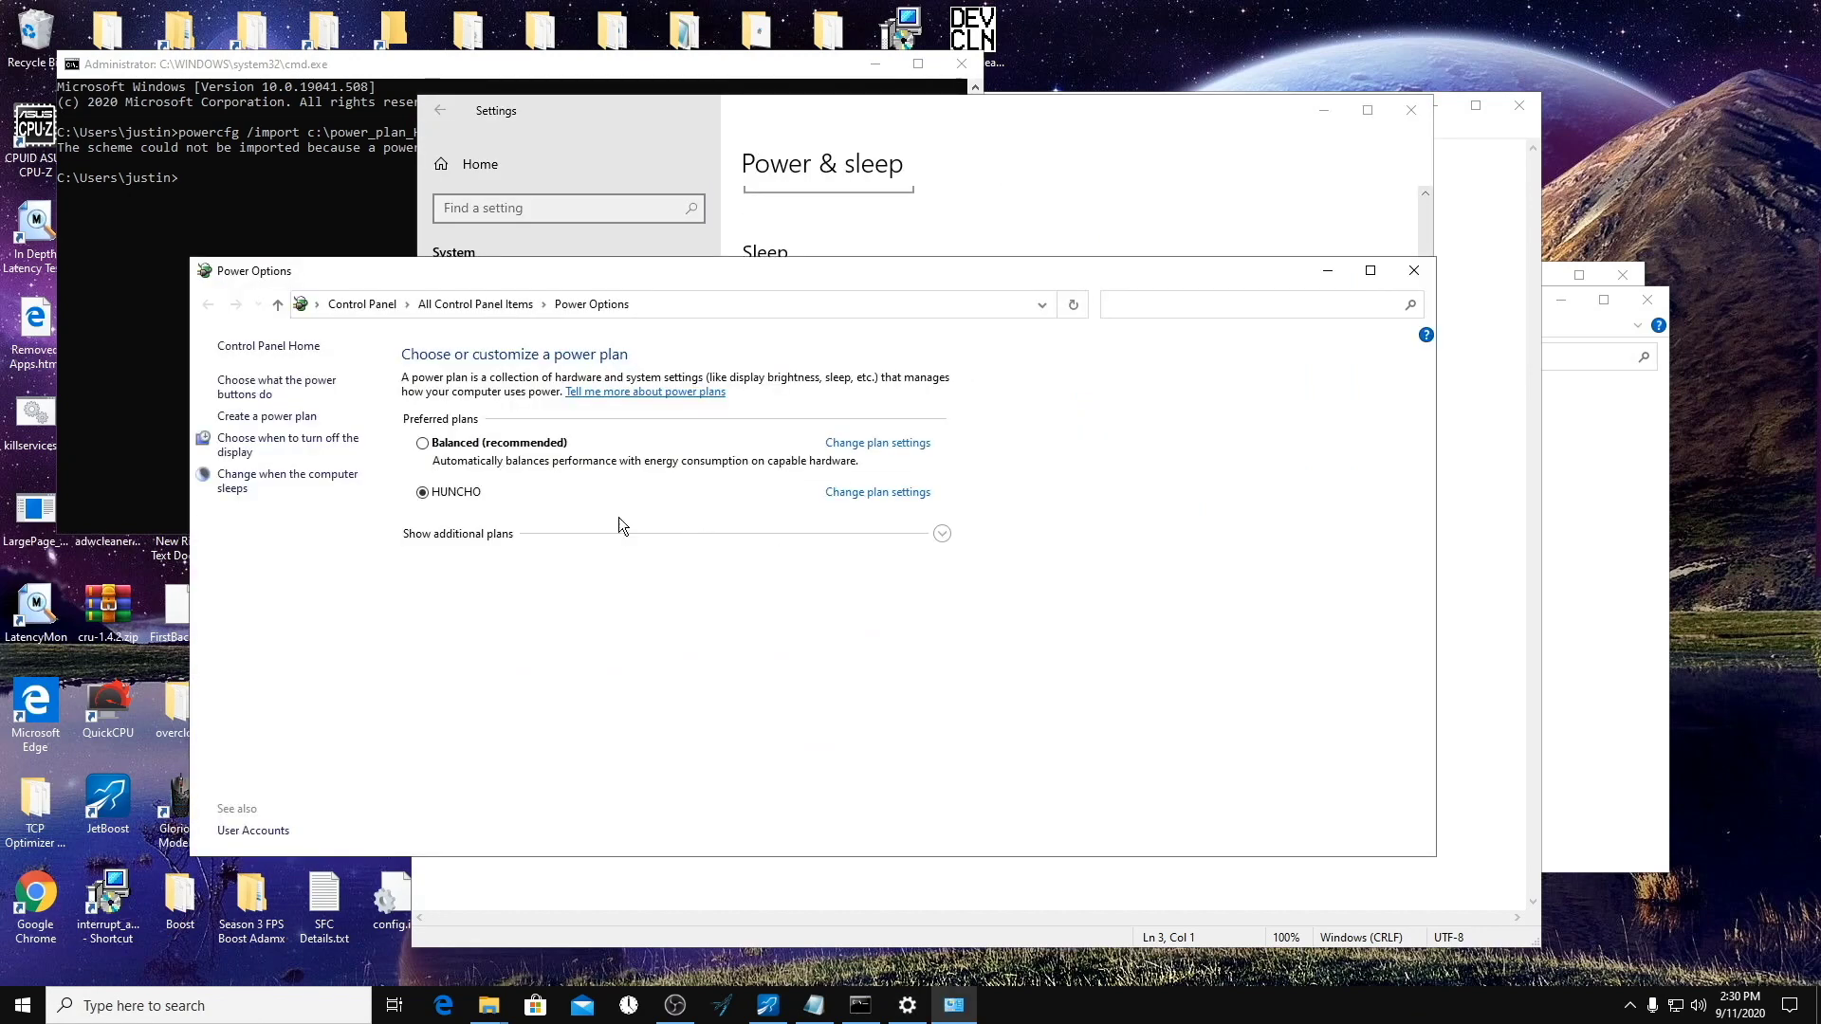
pyautogui.click(941, 534)
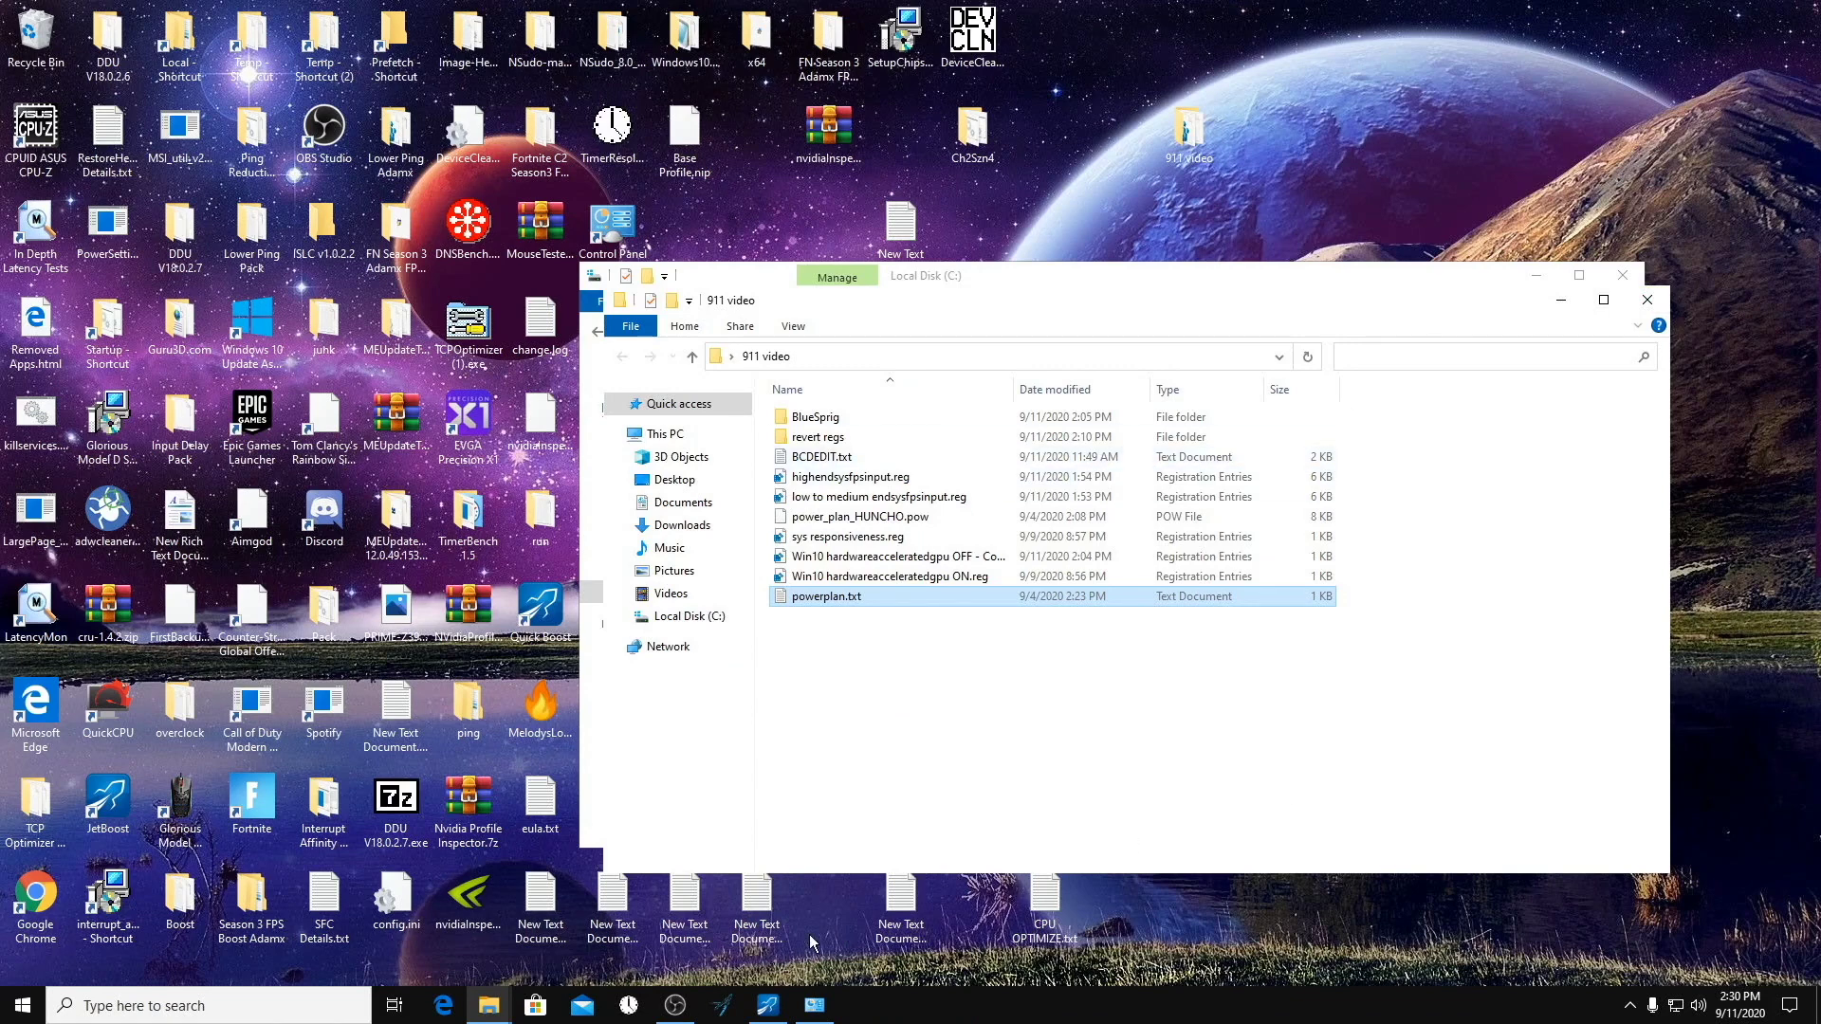
pyautogui.click(770, 1008)
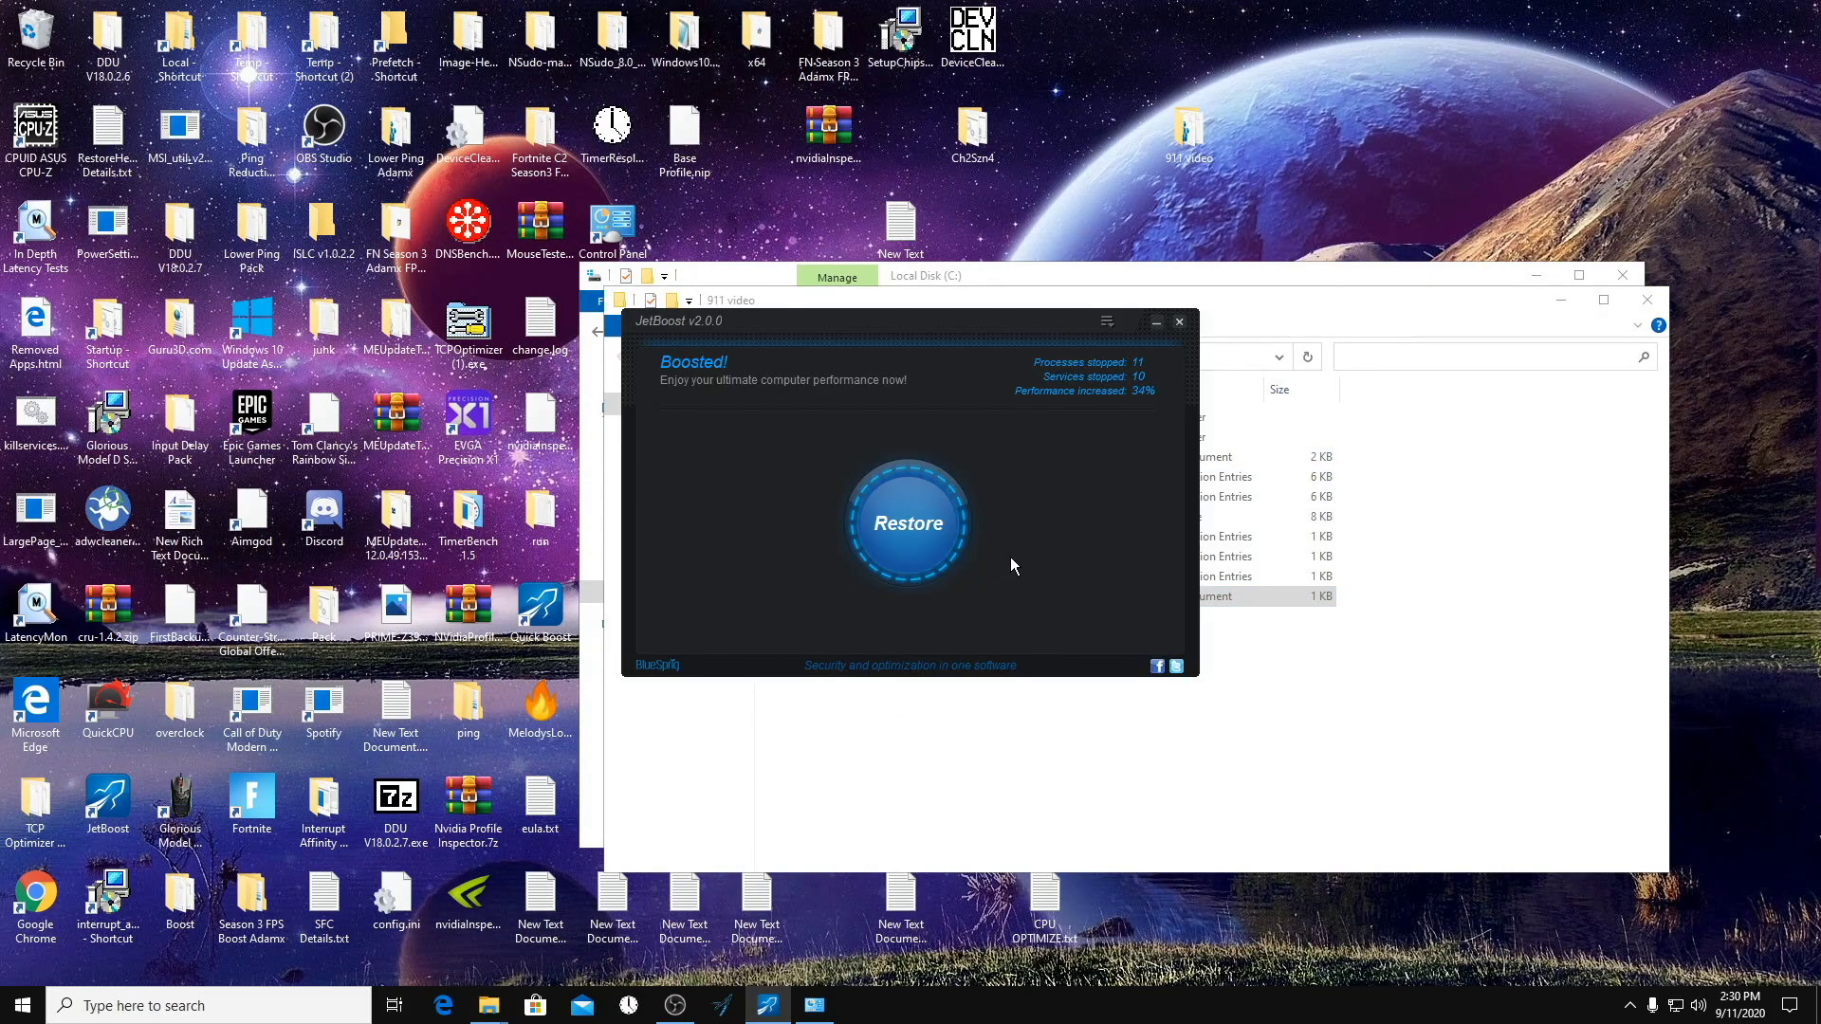